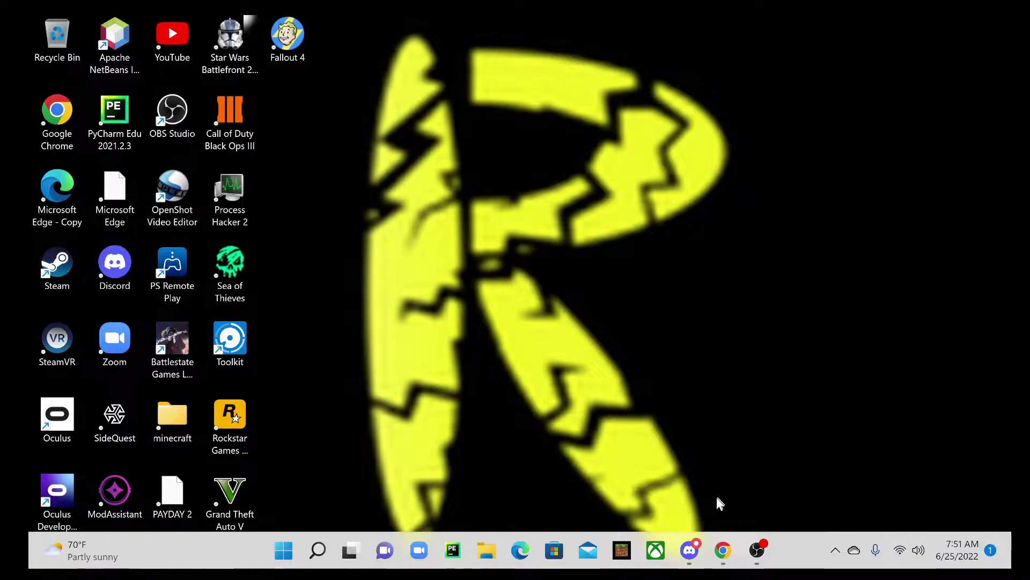
Return to the ModAssistant repository and open the latest v1.1.27 release page from the README.
click(723, 549)
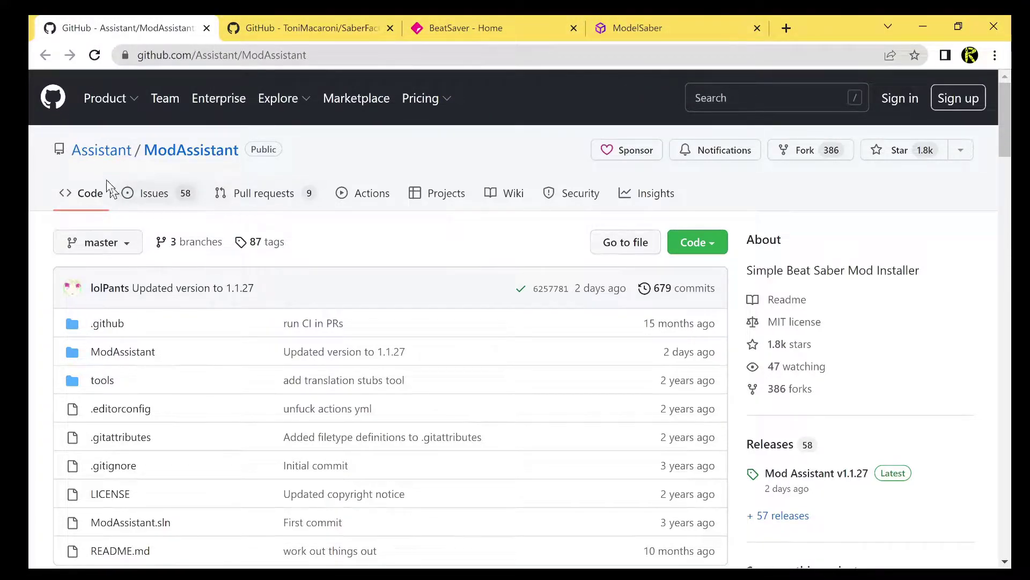
mouse_move(97, 100)
scroll(168, 343, down, 1)
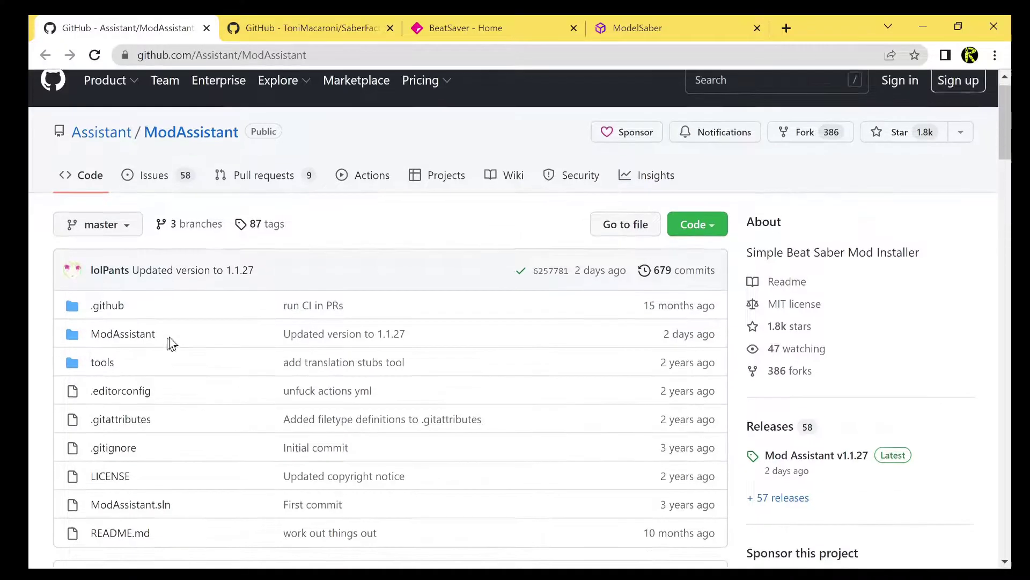
scroll(276, 180, down, 5)
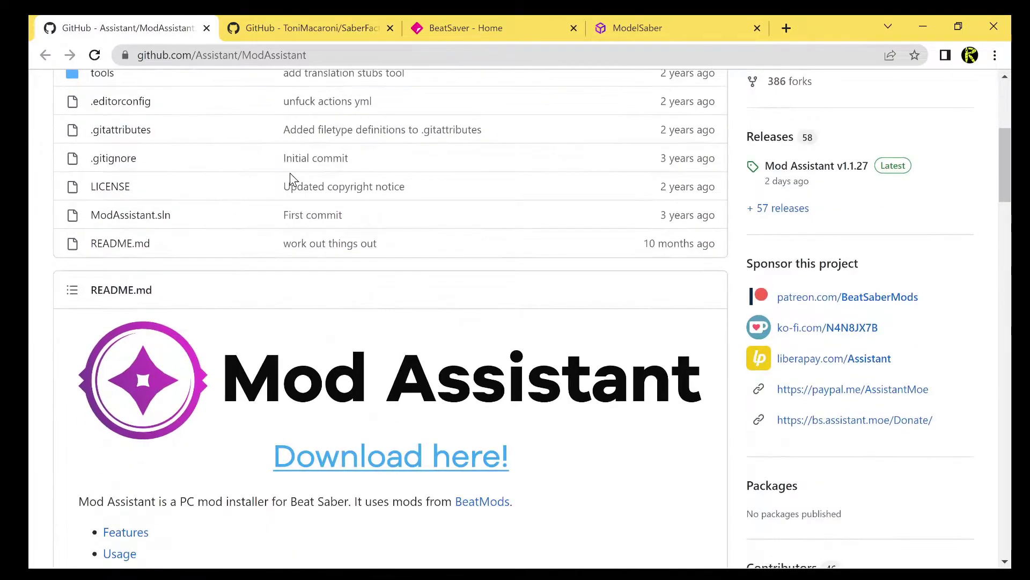
scroll(464, 184, down, 2)
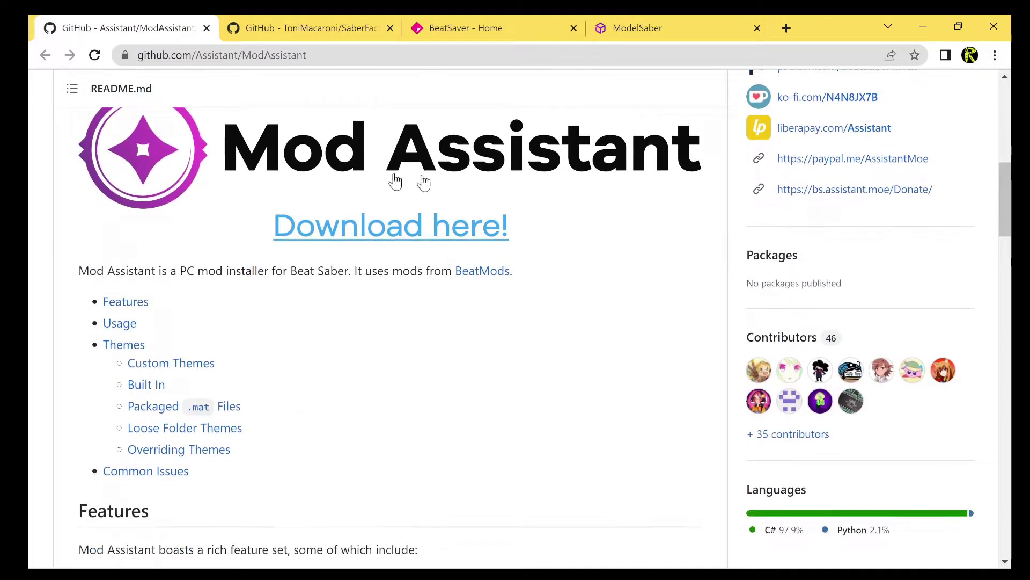
click(386, 225)
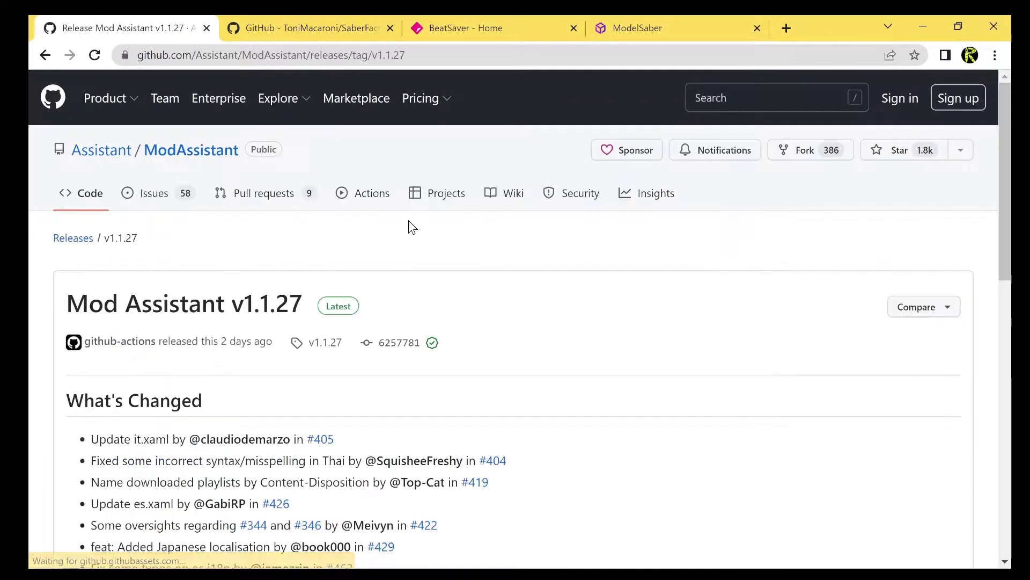
Download ModAssistant.exe (748 KB) from the release's Assets list.
scroll(304, 333, down, 10)
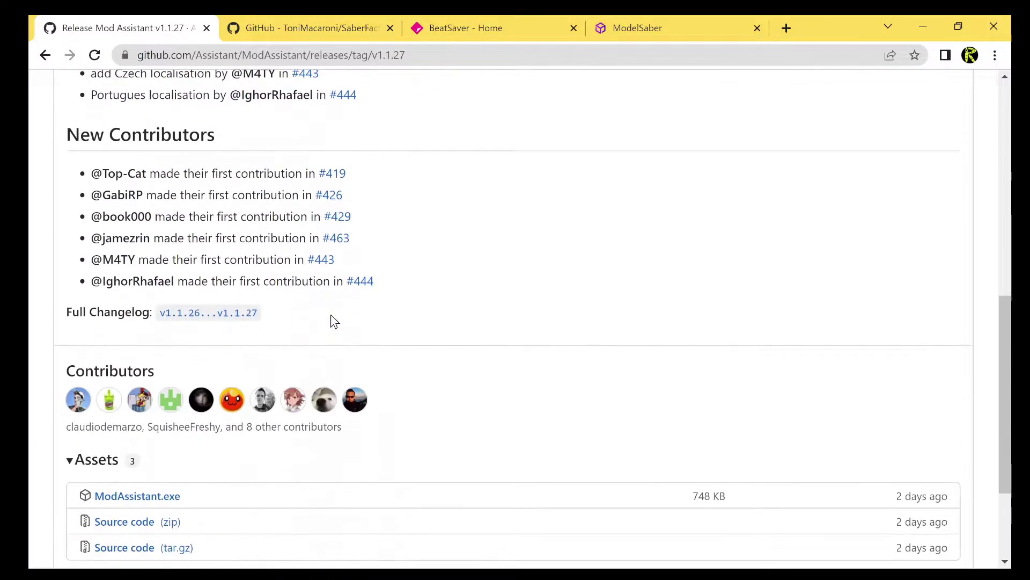
scroll(330, 321, down, 3)
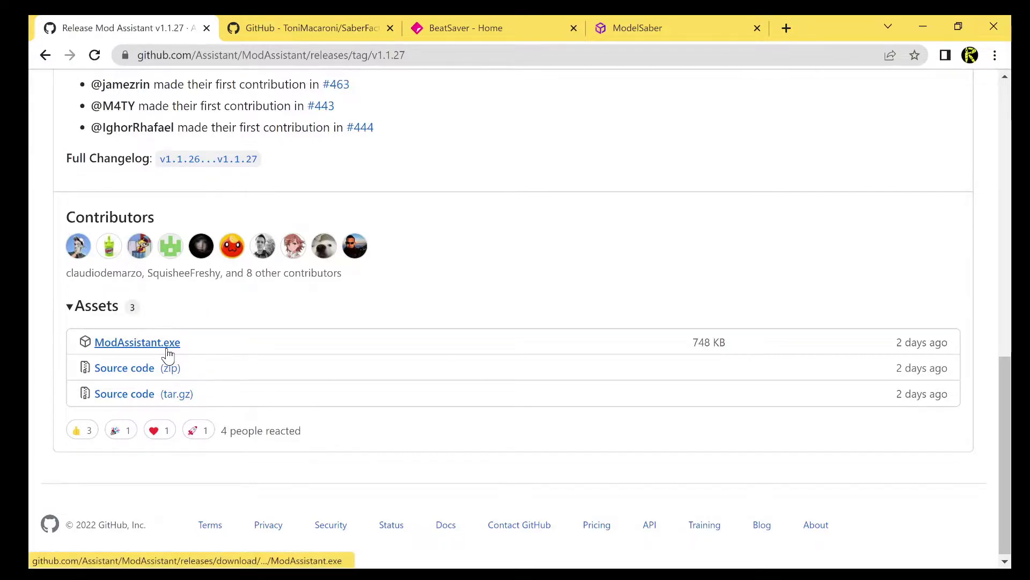
click(167, 352)
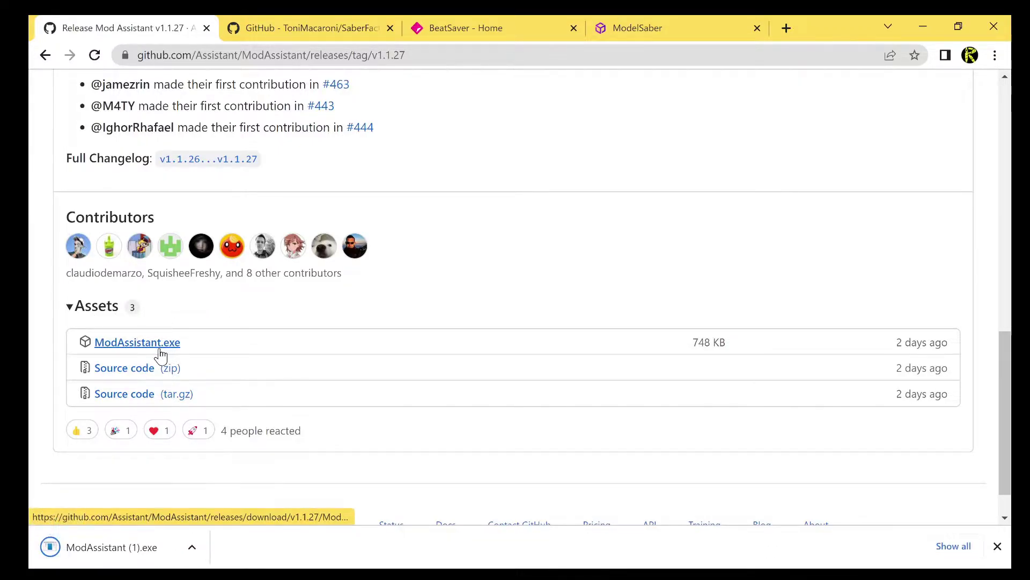
mouse_move(161, 558)
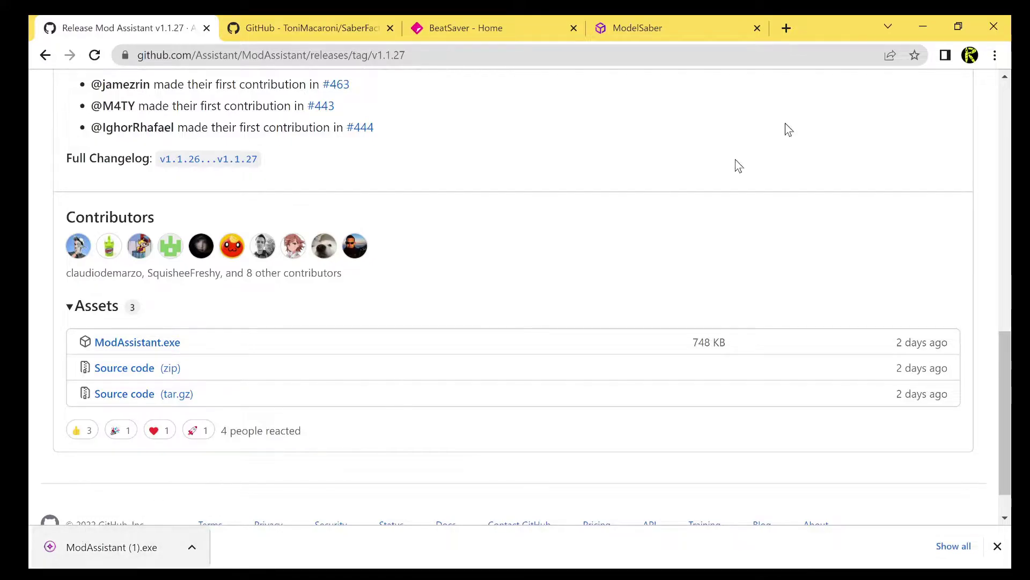
Copy the ModAssistant (1) download from Chrome's download shelf onto the desktop.
click(956, 25)
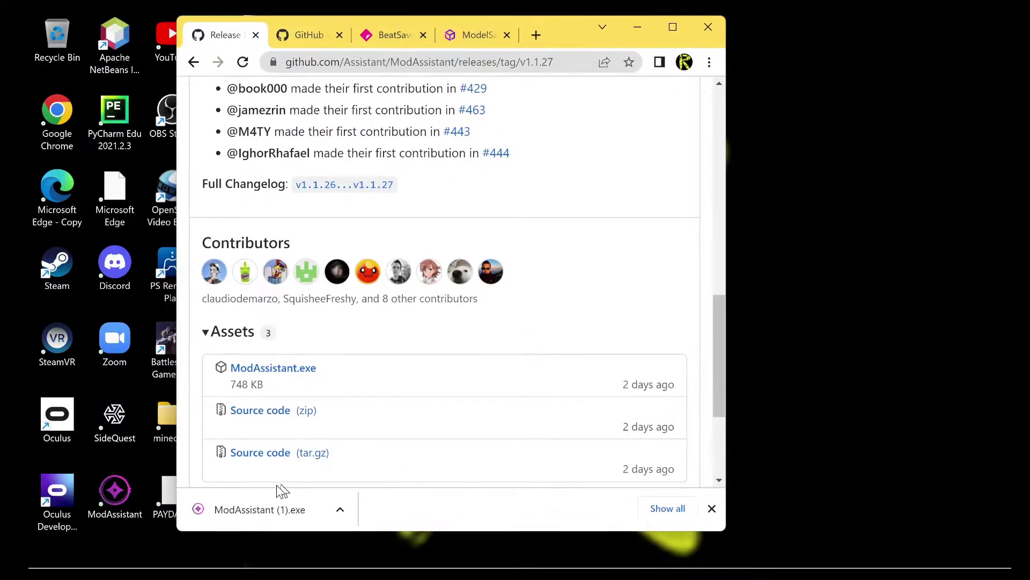
drag(237, 514, 767, 238)
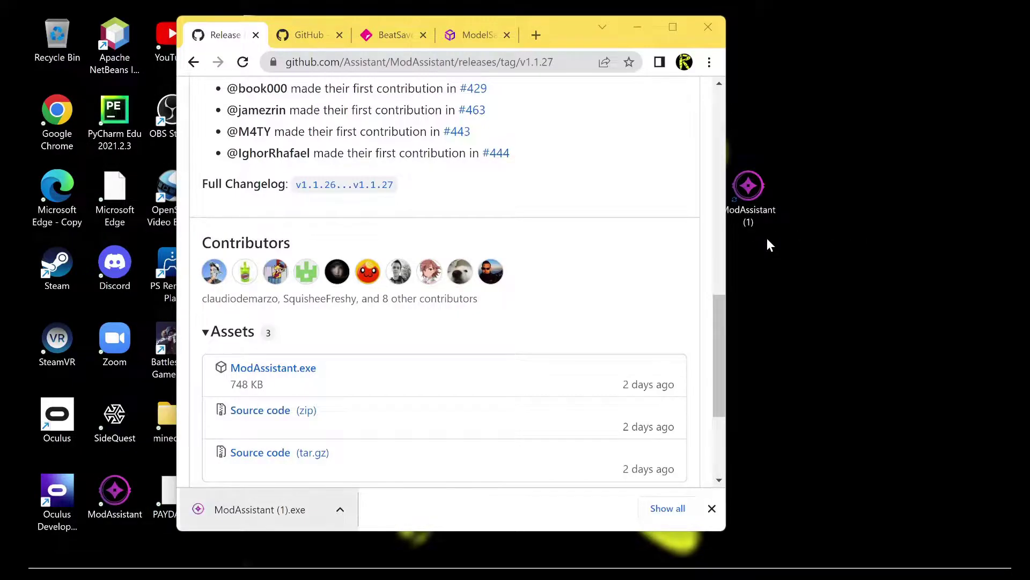
click(673, 26)
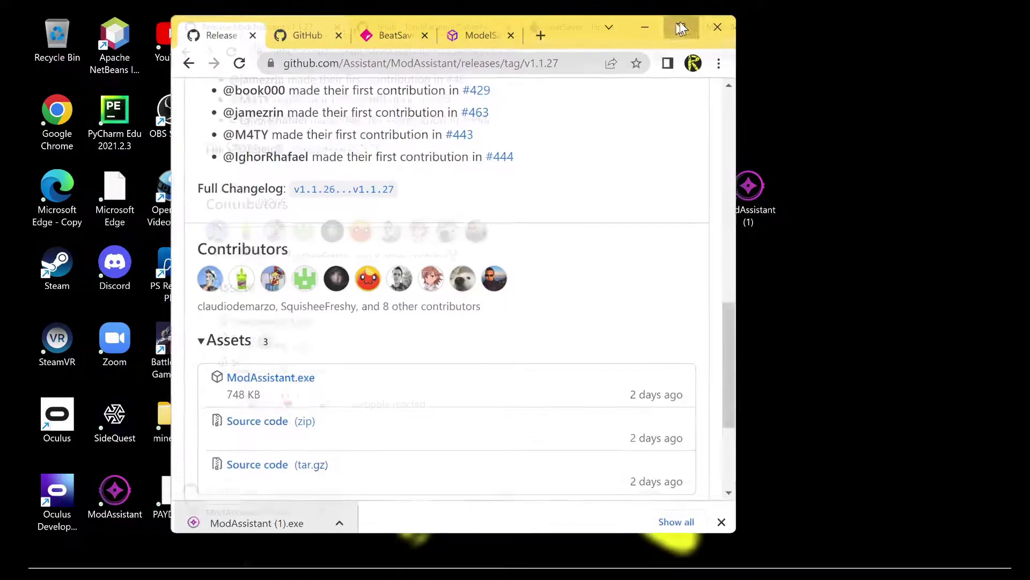
Launch ModAssistant (1) from the desktop, letting it past SmartScreen with Run anyway.
click(923, 26)
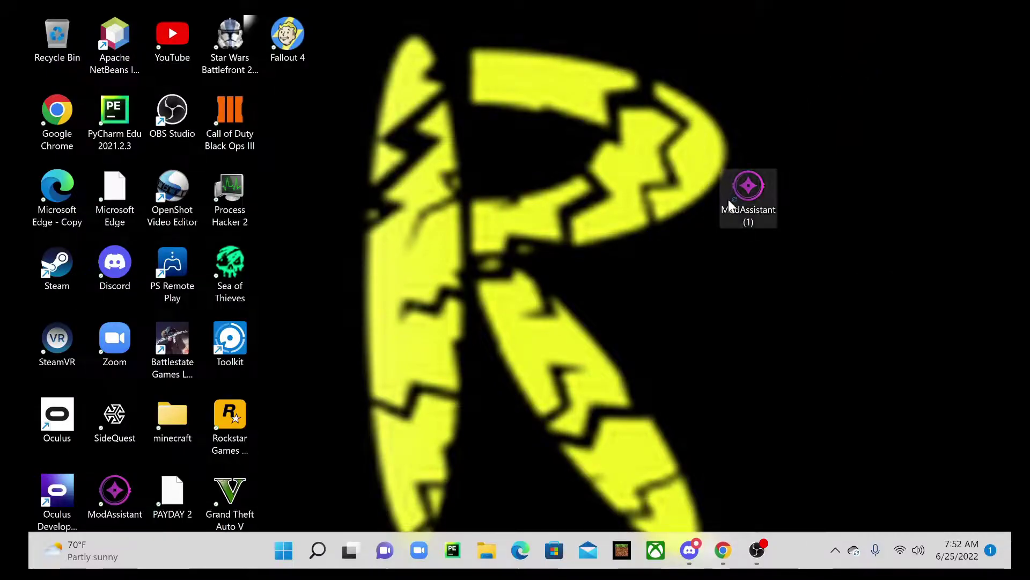
double_click(759, 198)
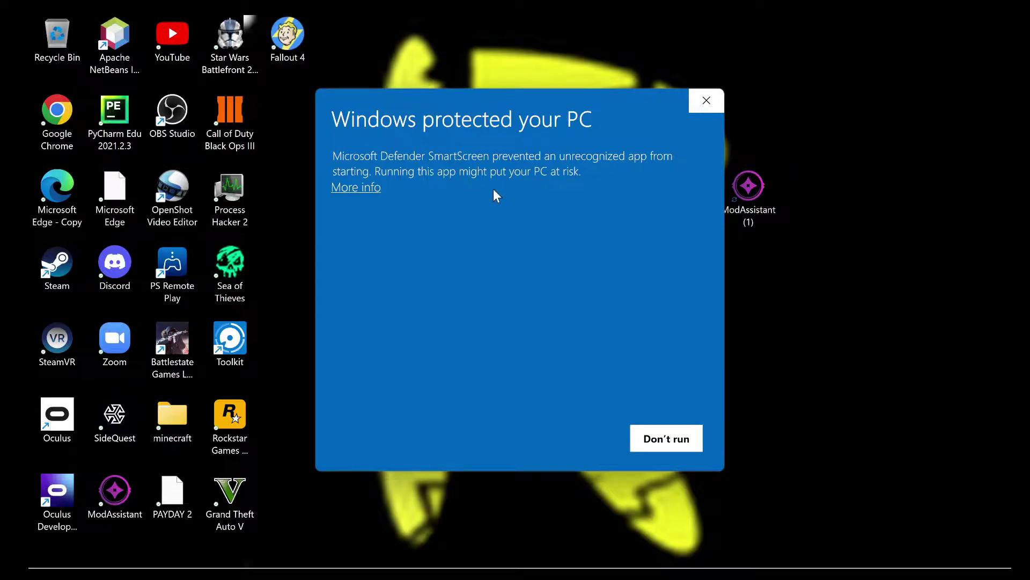
click(351, 187)
click(564, 434)
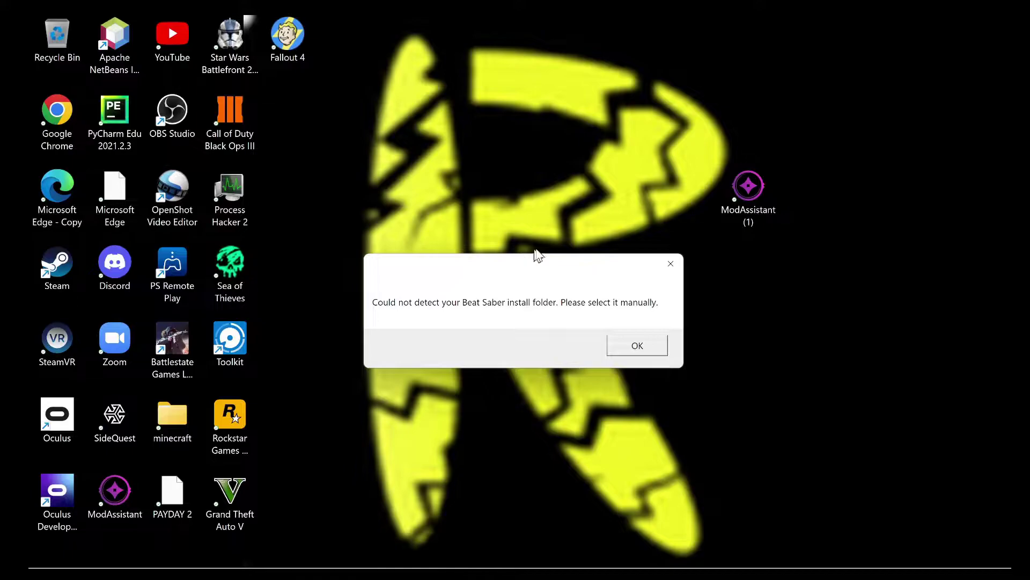
Dismiss the error and browse the folder picker to Windows (C:) > Program Files.
click(638, 346)
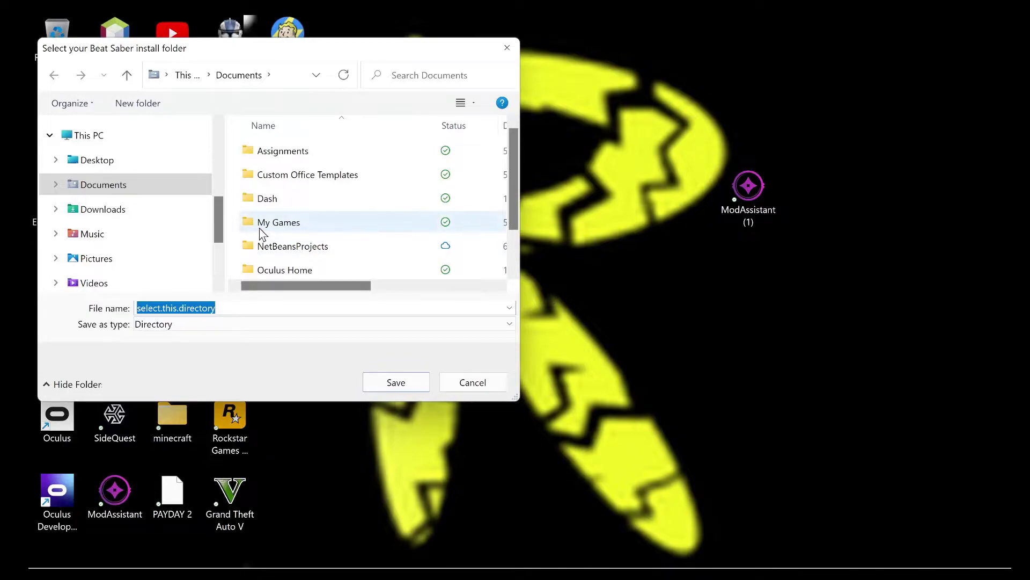
scroll(298, 213, down, 1)
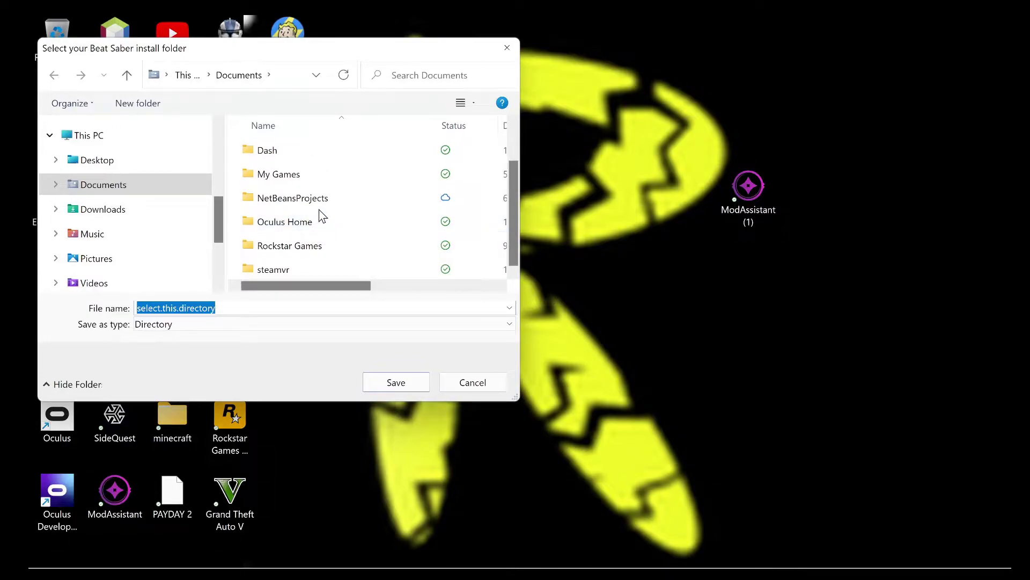
scroll(110, 225, down, 1)
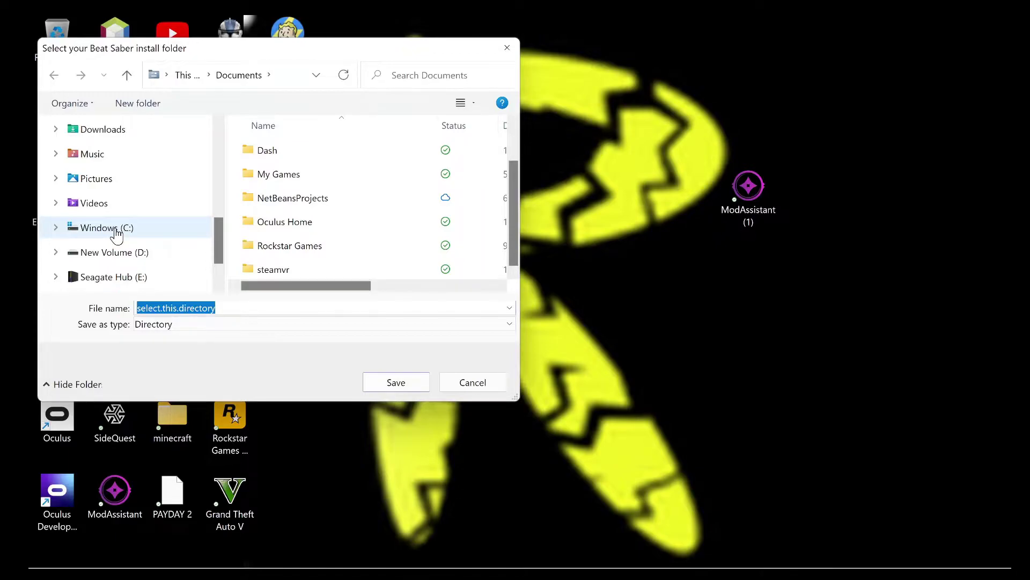
click(116, 230)
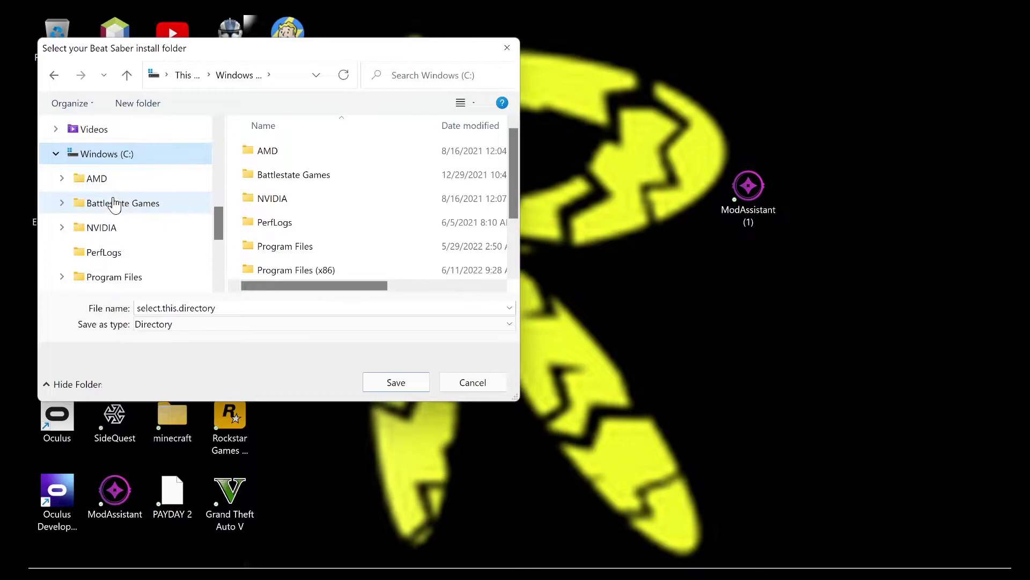
scroll(118, 206, down, 2)
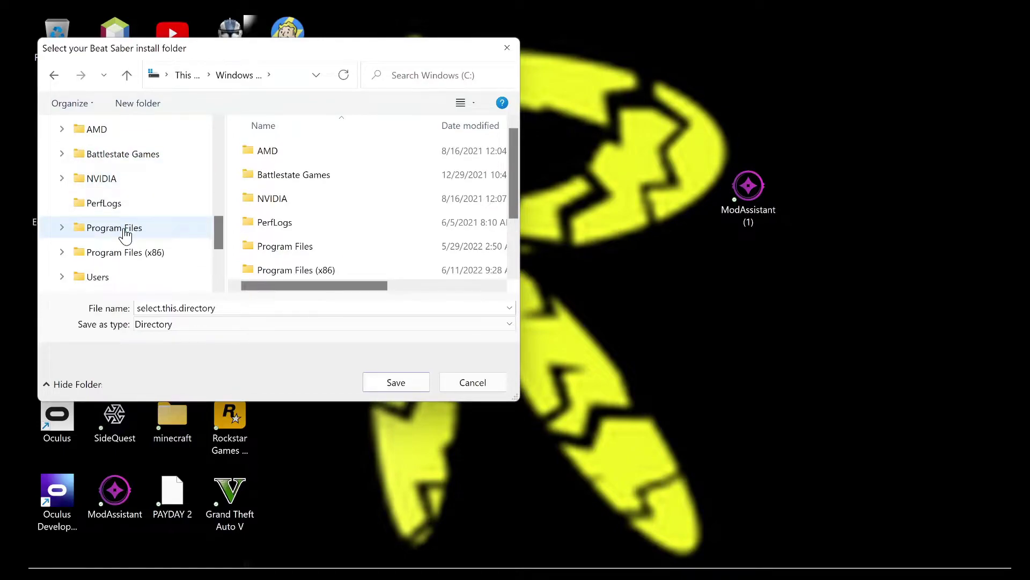
click(125, 235)
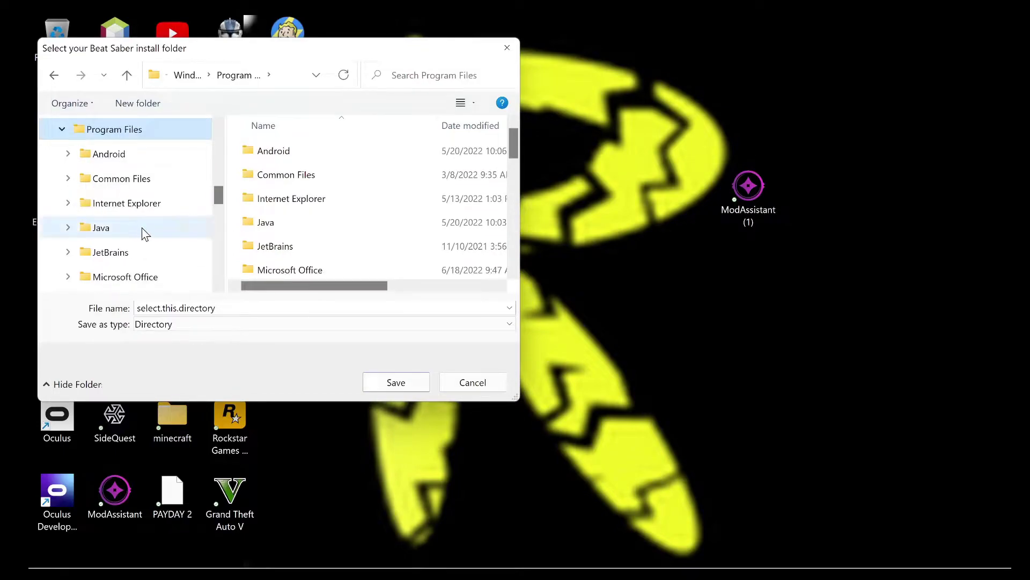
scroll(103, 214, down, 8)
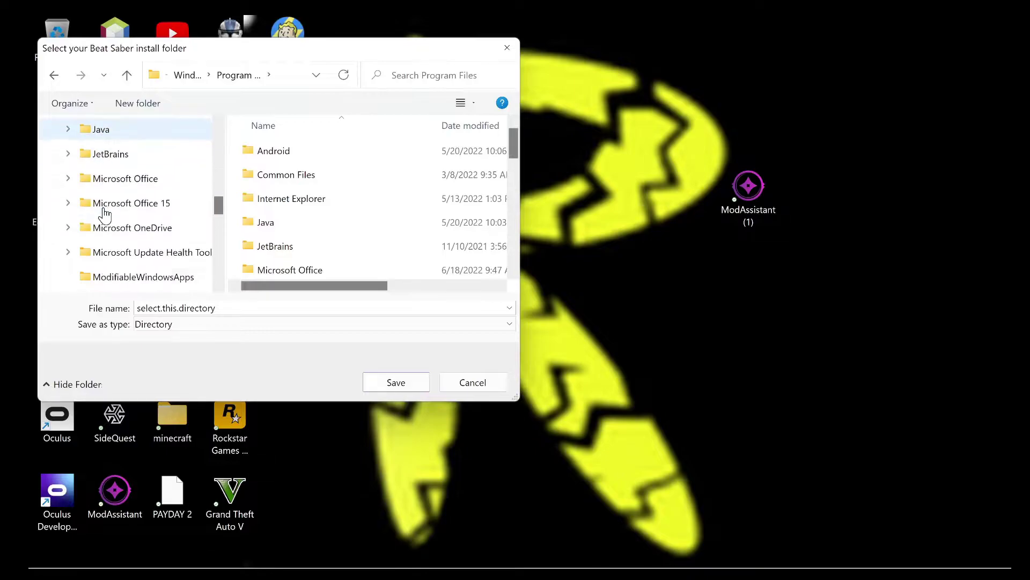
scroll(104, 213, down, 2)
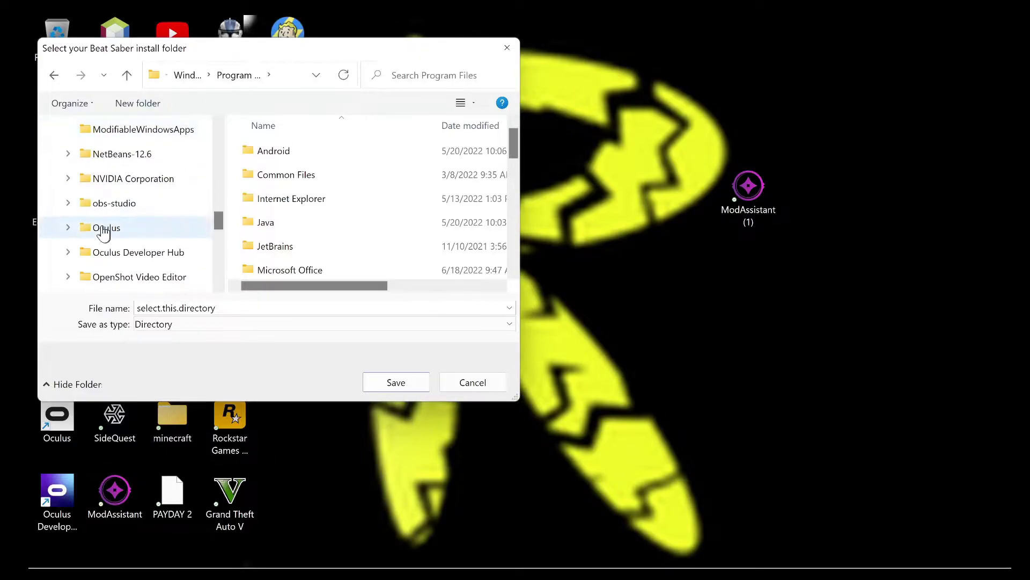
Select Oculus\Software\Software\hyperbolic-magnetism-beat-saber, then close the folder picker.
click(100, 236)
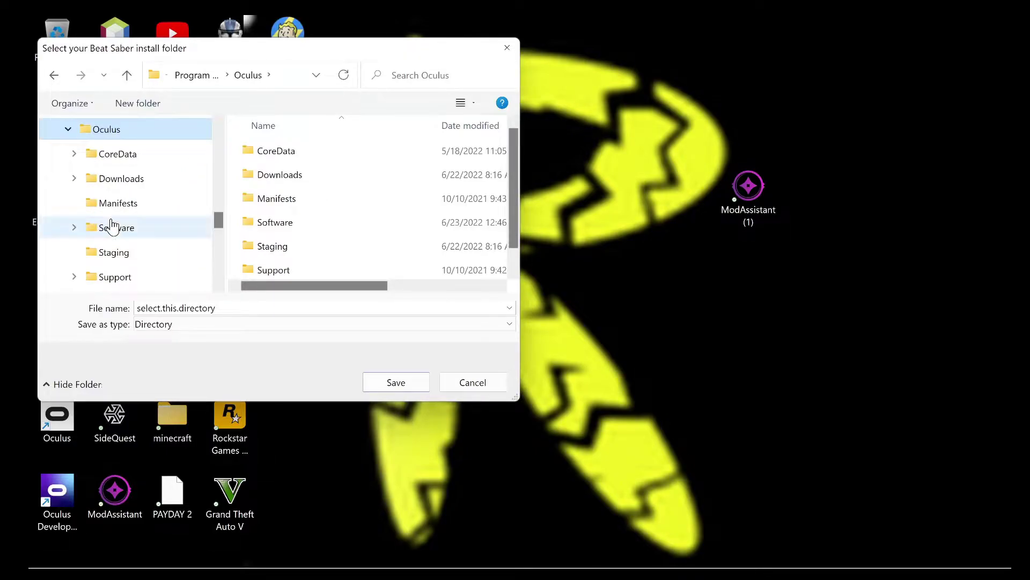
click(114, 232)
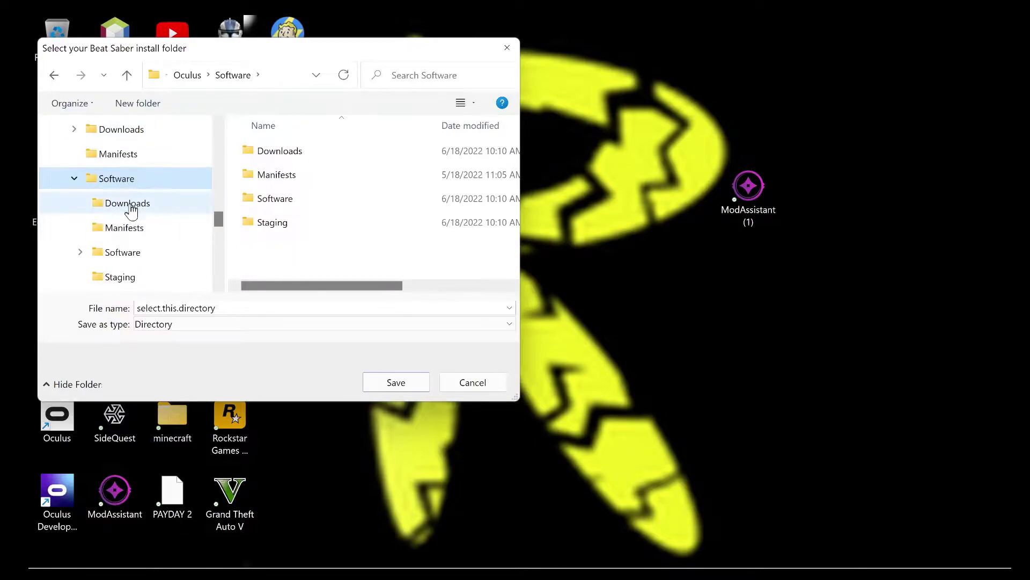
click(117, 234)
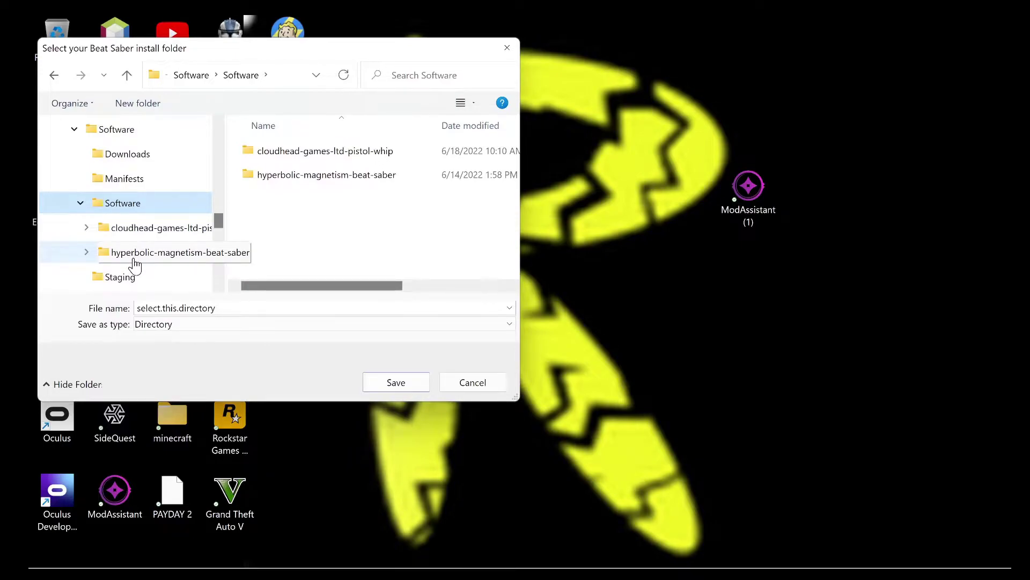
click(183, 257)
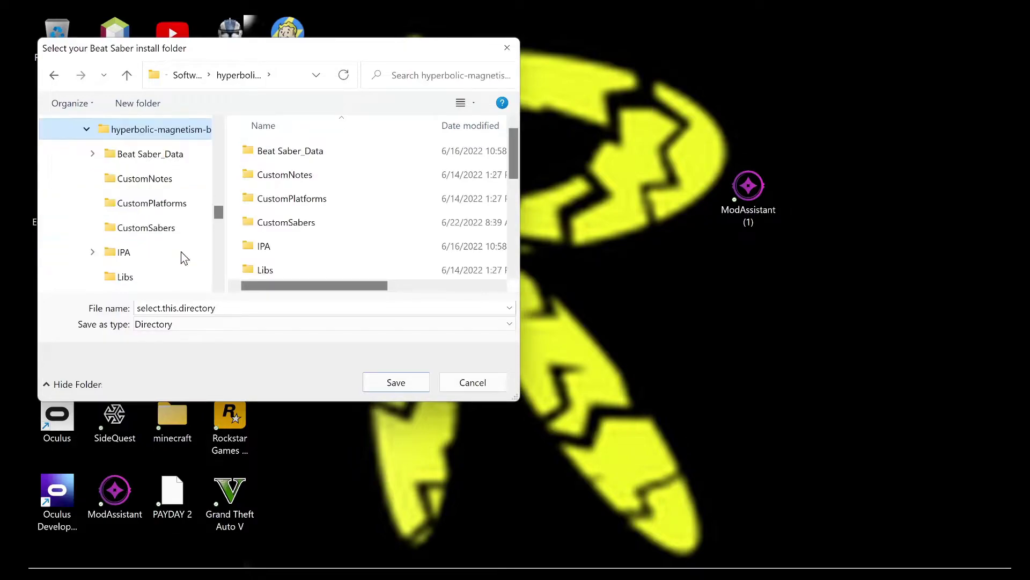
scroll(350, 242, down, 4)
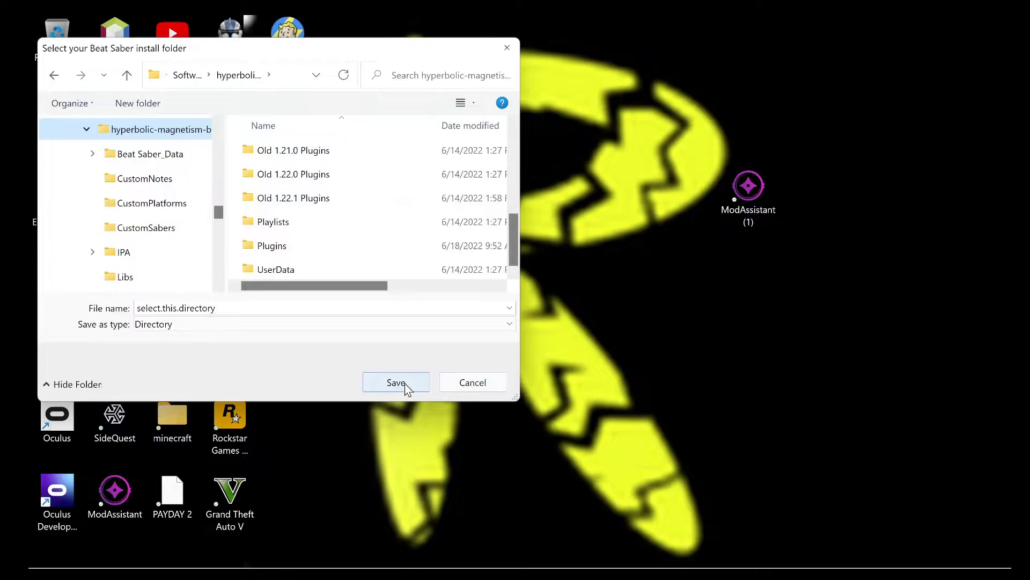
click(496, 390)
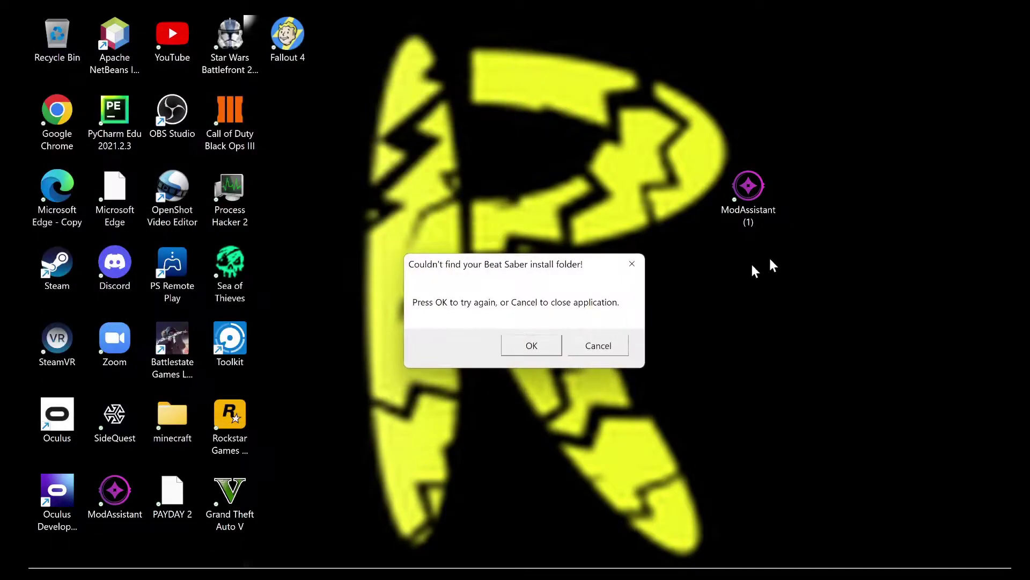
Permanently delete the duplicate ModAssistant (1) via the Recycle Bin and select the original ModAssistant.
click(604, 346)
right_click(758, 211)
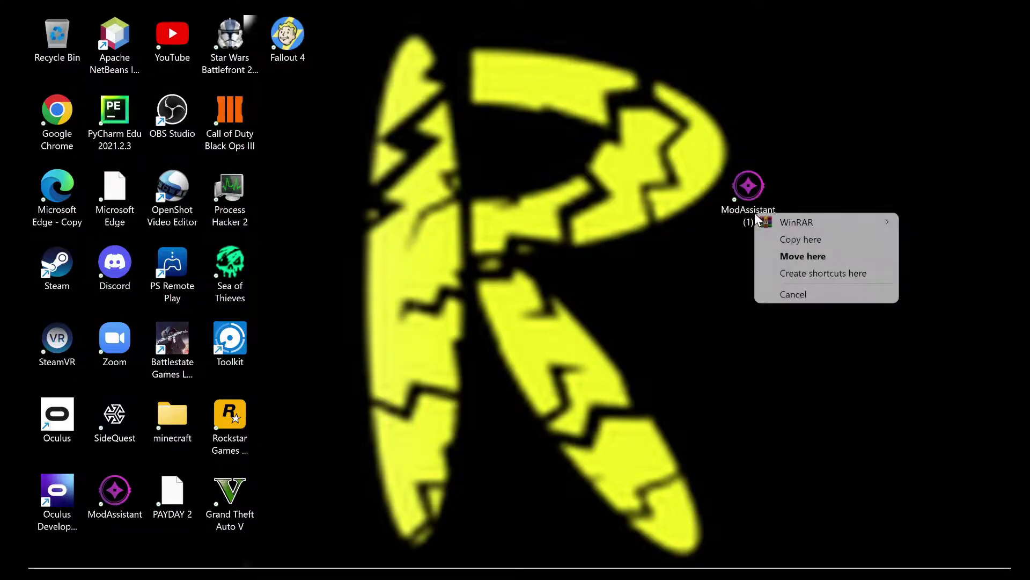
click(758, 187)
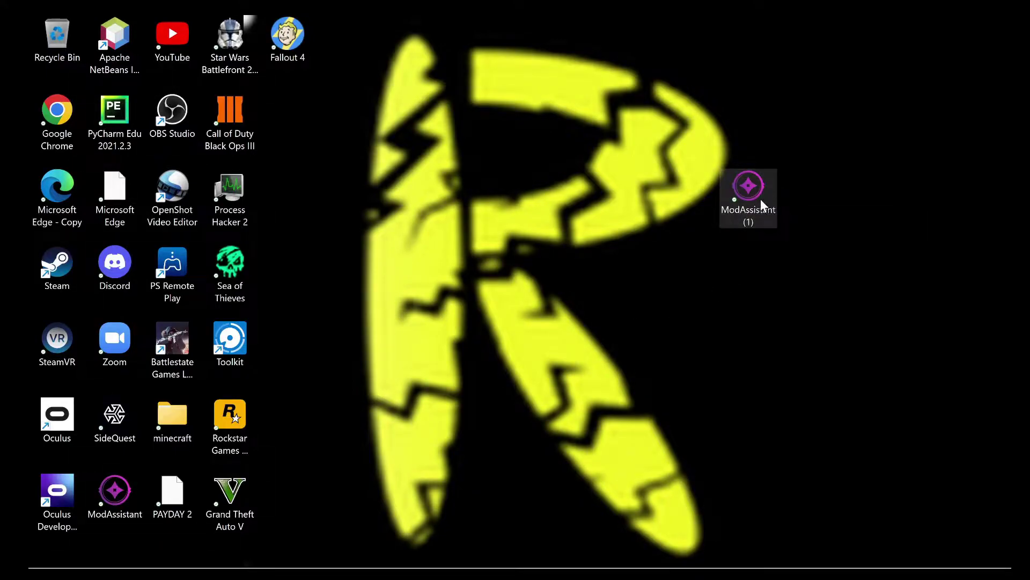
drag(761, 198, 59, 35)
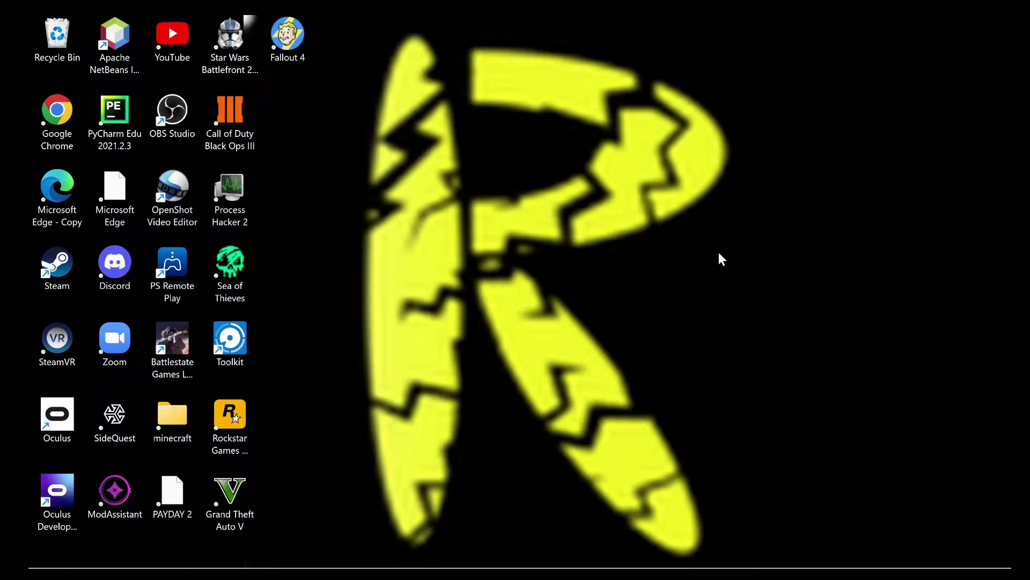
right_click(54, 38)
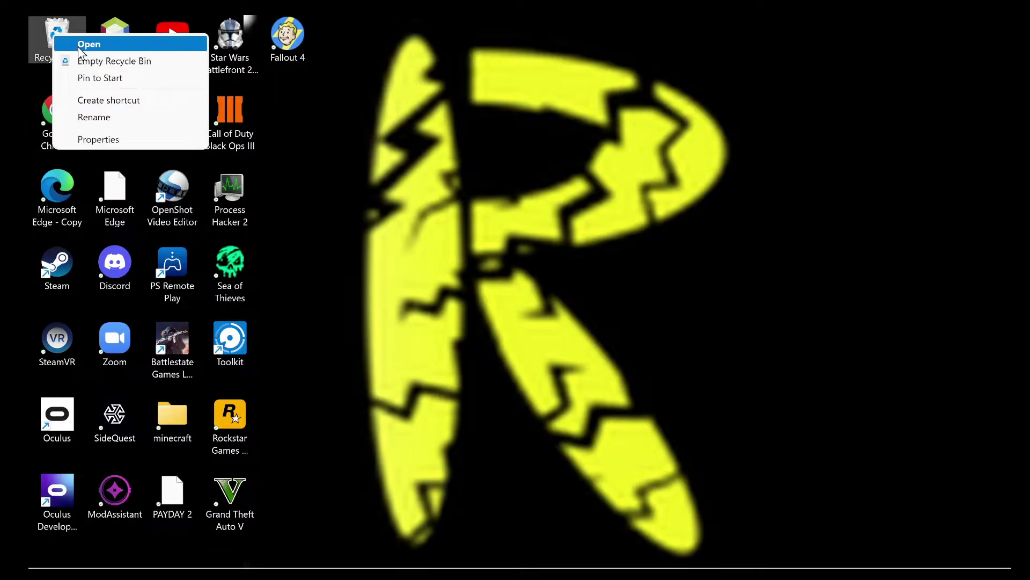
click(82, 61)
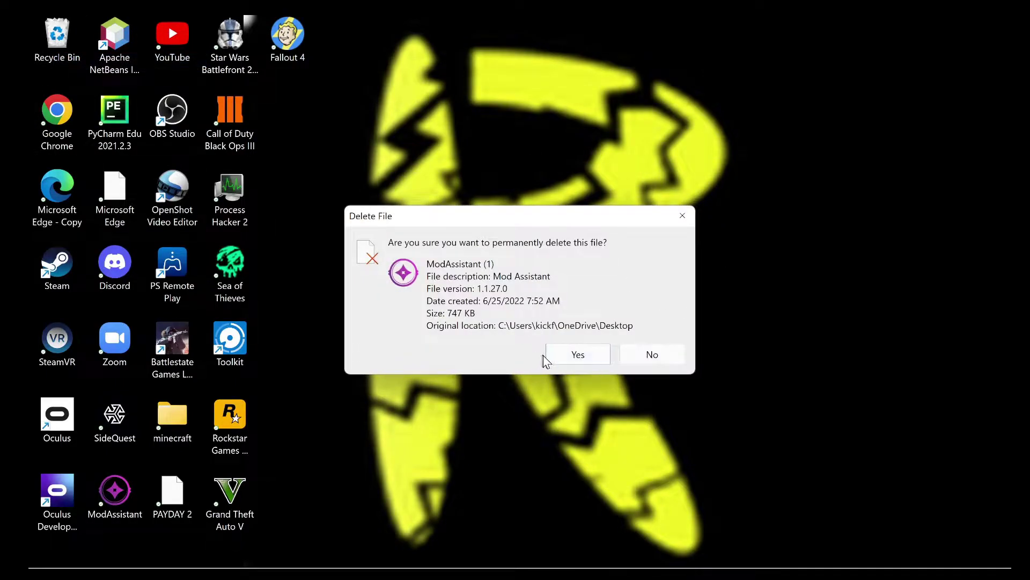
click(569, 355)
mouse_move(136, 488)
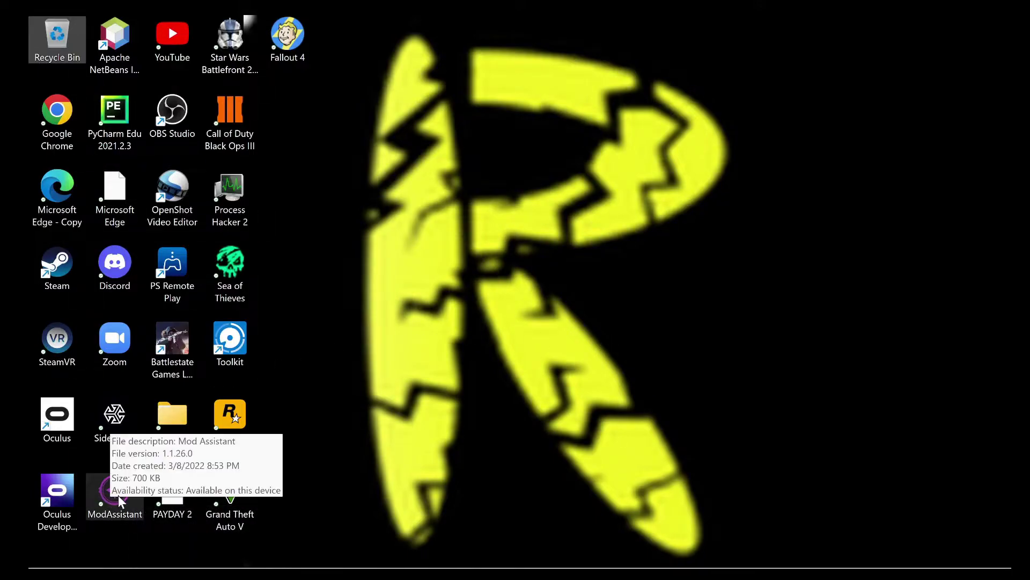
click(118, 495)
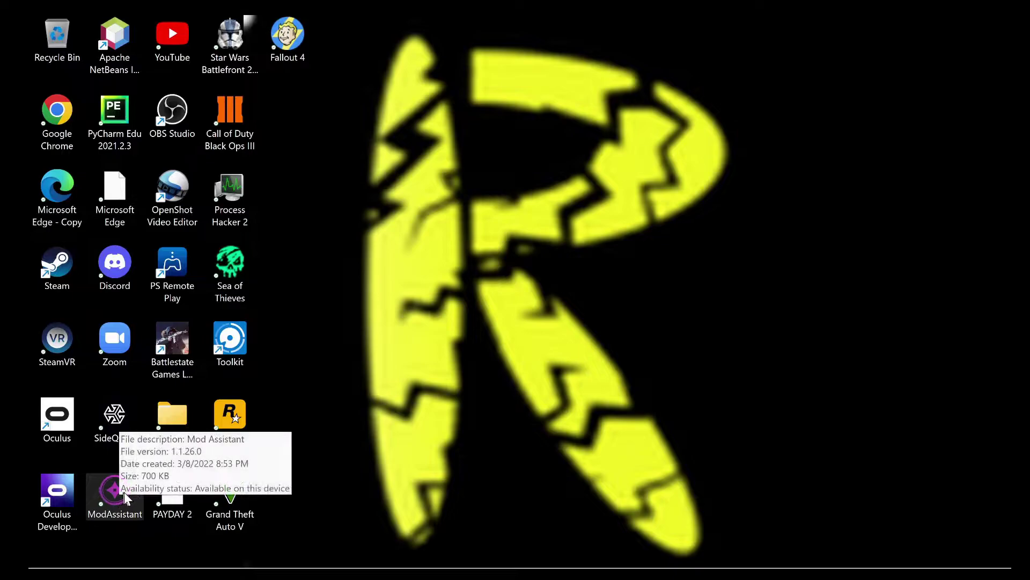
Launch the original Mod Assistant and restore its window size.
double_click(93, 485)
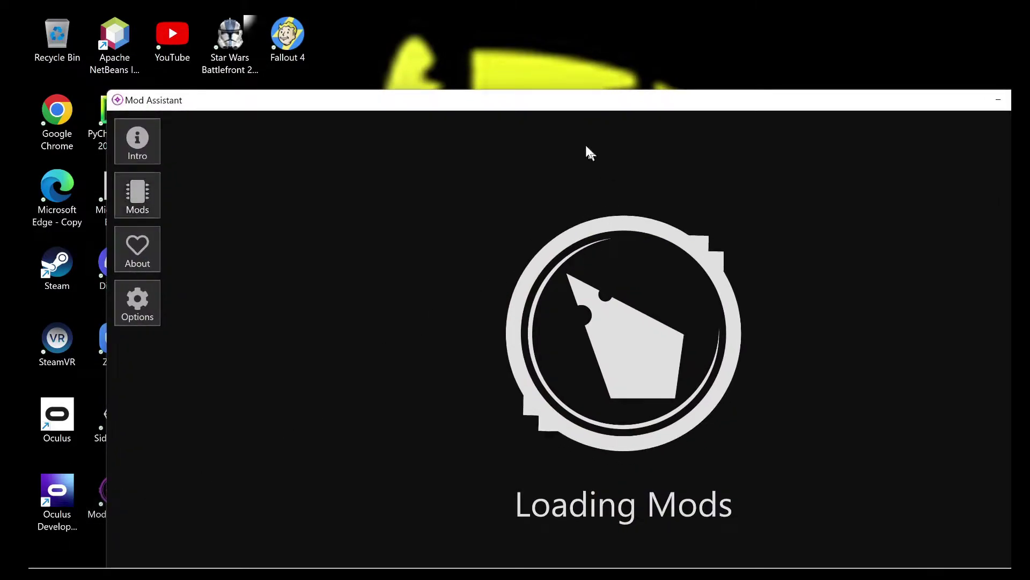
drag(547, 98, 487, 21)
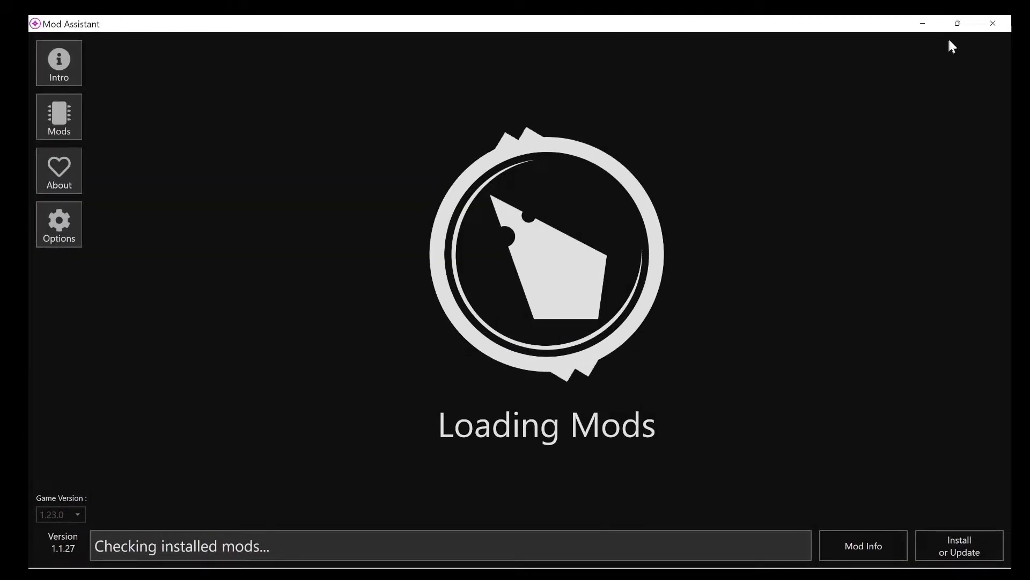
click(956, 23)
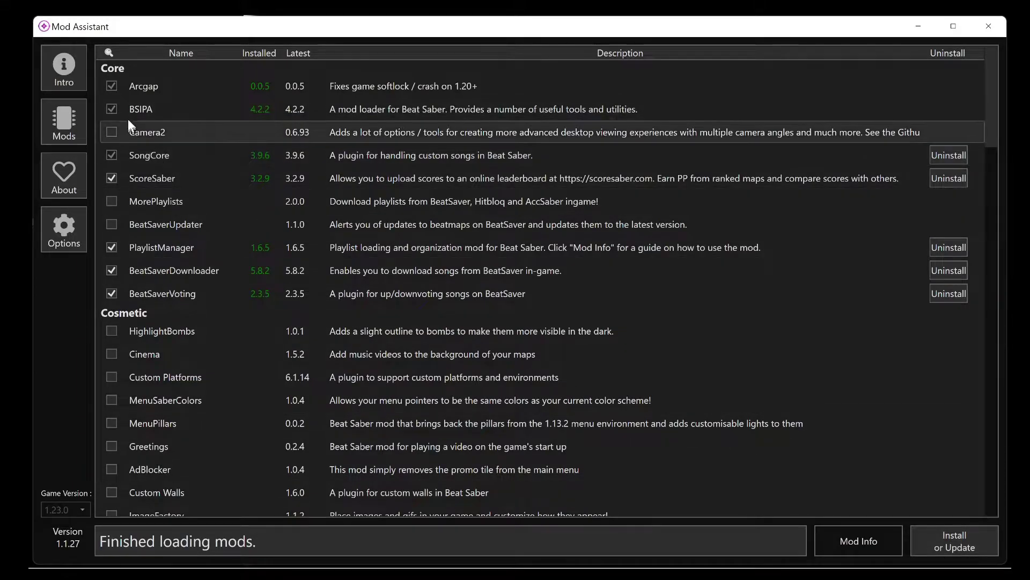
Review the loaded mod list, including installed BeatSaberMarkupLanguage 1.6.6 and SiraUtil 3.0.6.
scroll(128, 140, down, 8)
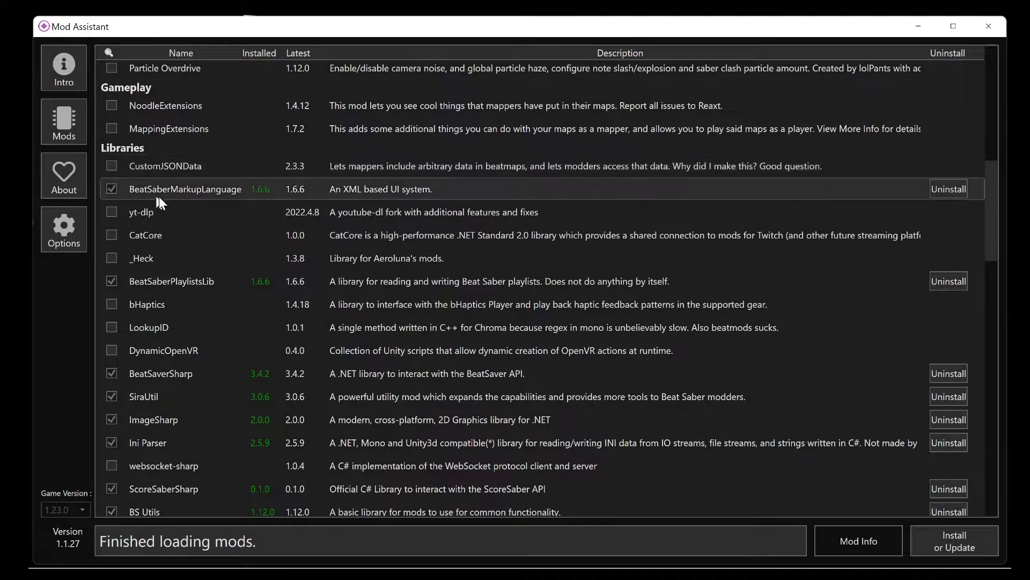
scroll(538, 193, down, 2)
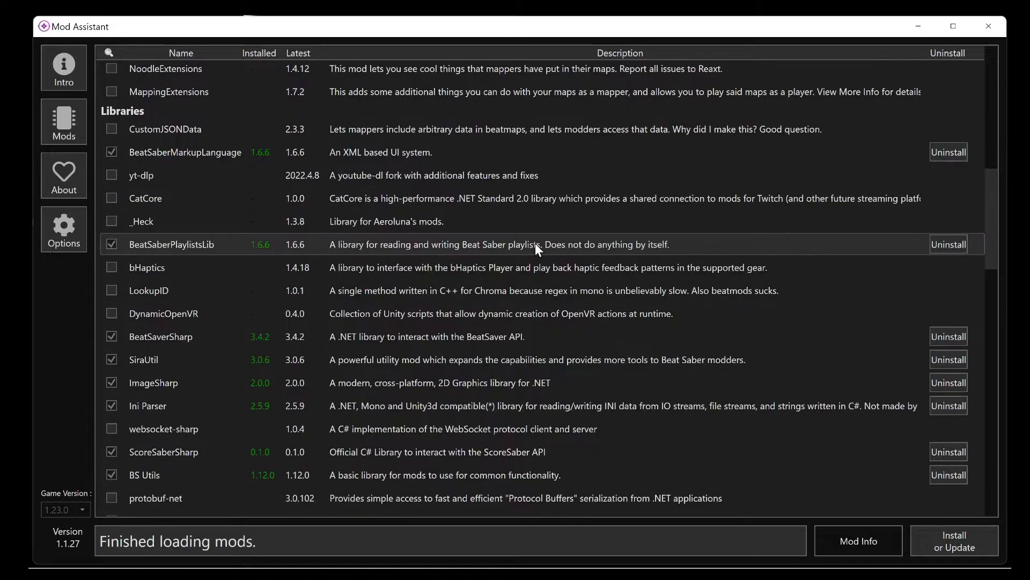
scroll(536, 243, up, 10)
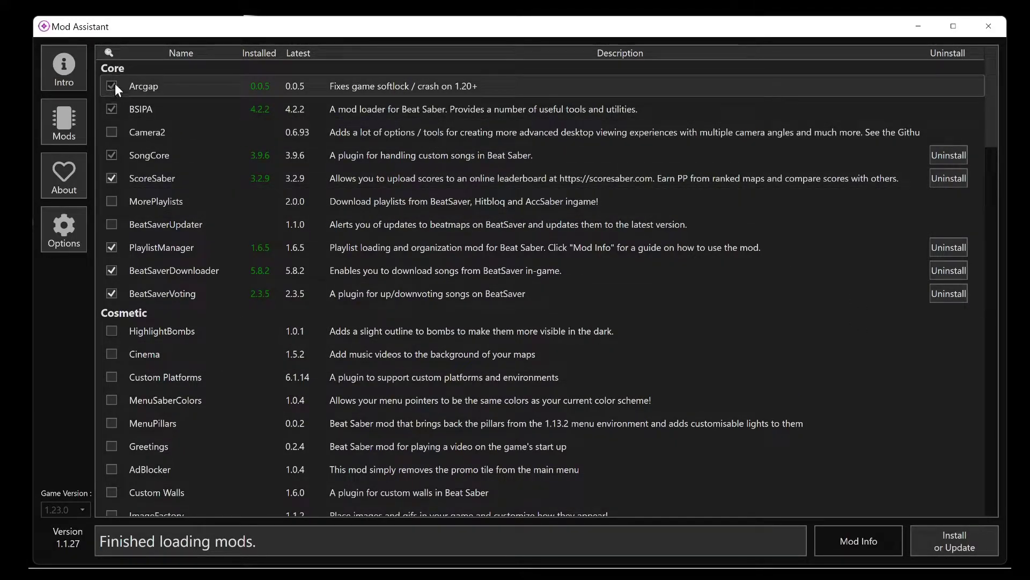
scroll(108, 134, down, 15)
scroll(110, 175, down, 4)
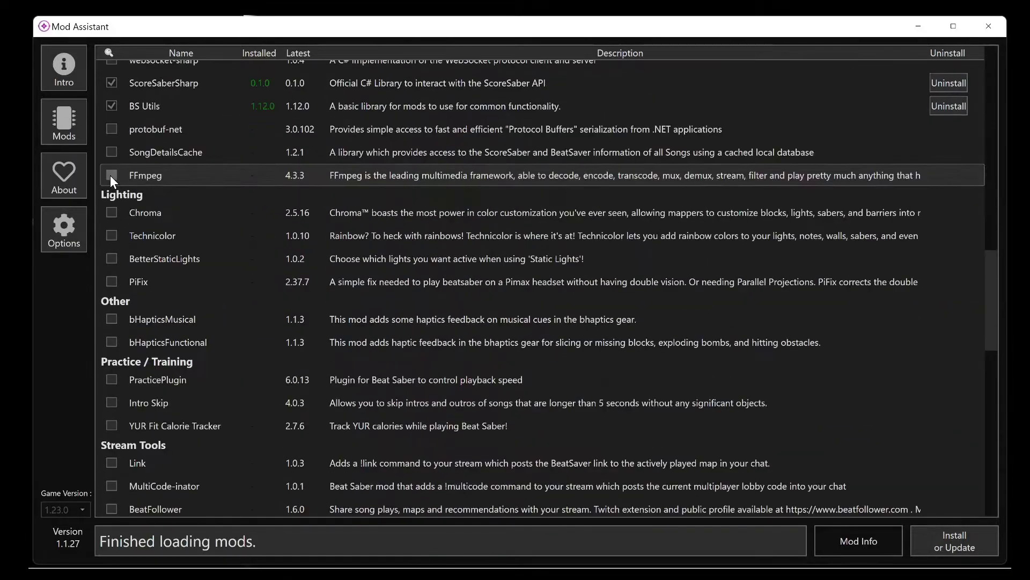
scroll(111, 175, up, 8)
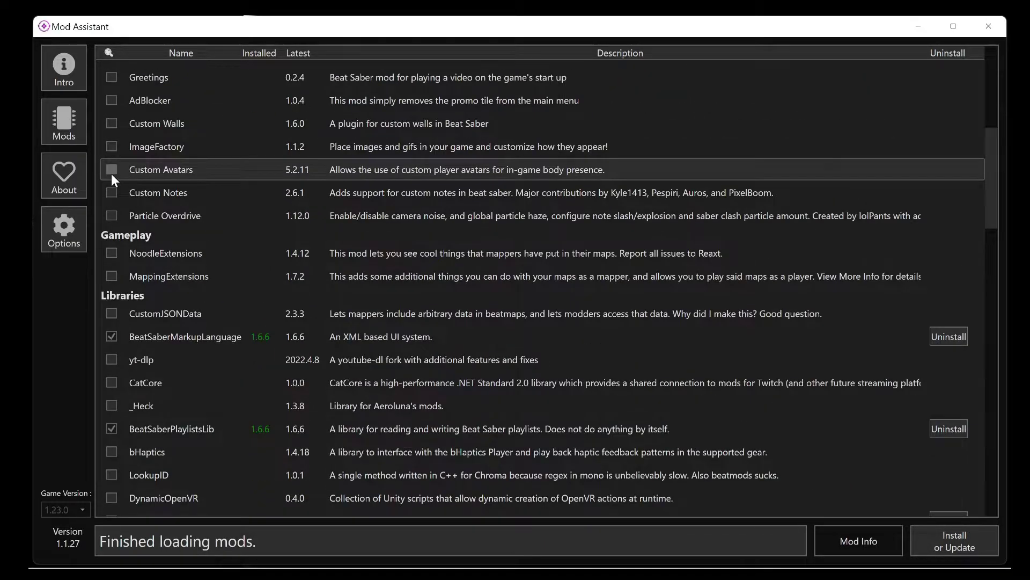
scroll(131, 166, up, 4)
scroll(131, 166, down, 7)
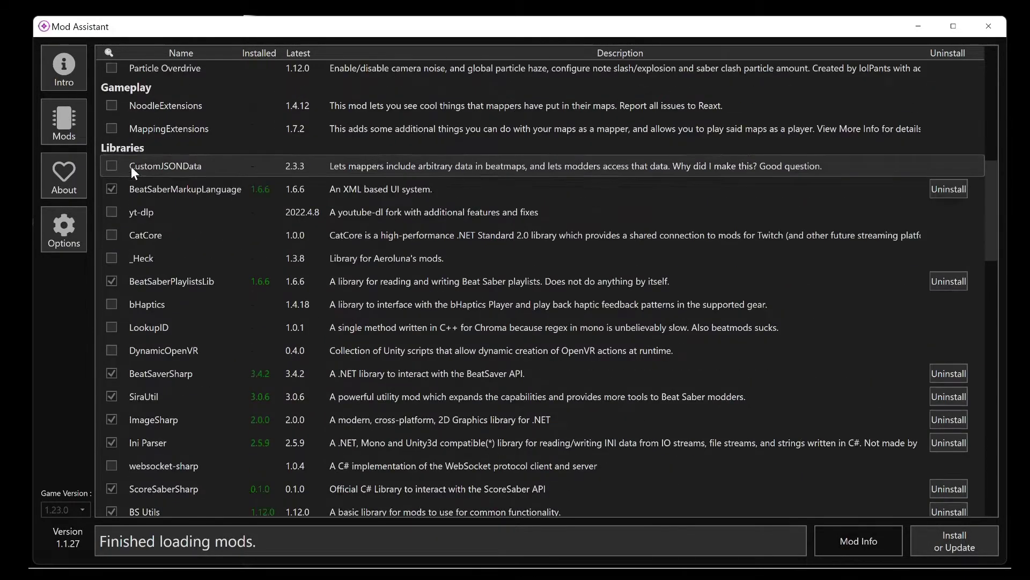
scroll(263, 249, down, 1)
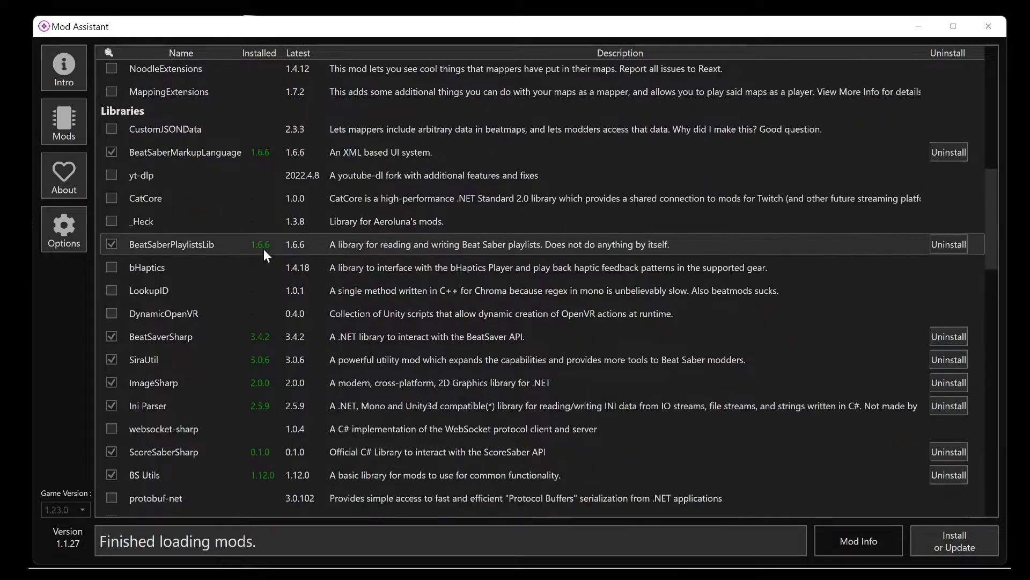
scroll(221, 272, down, 1)
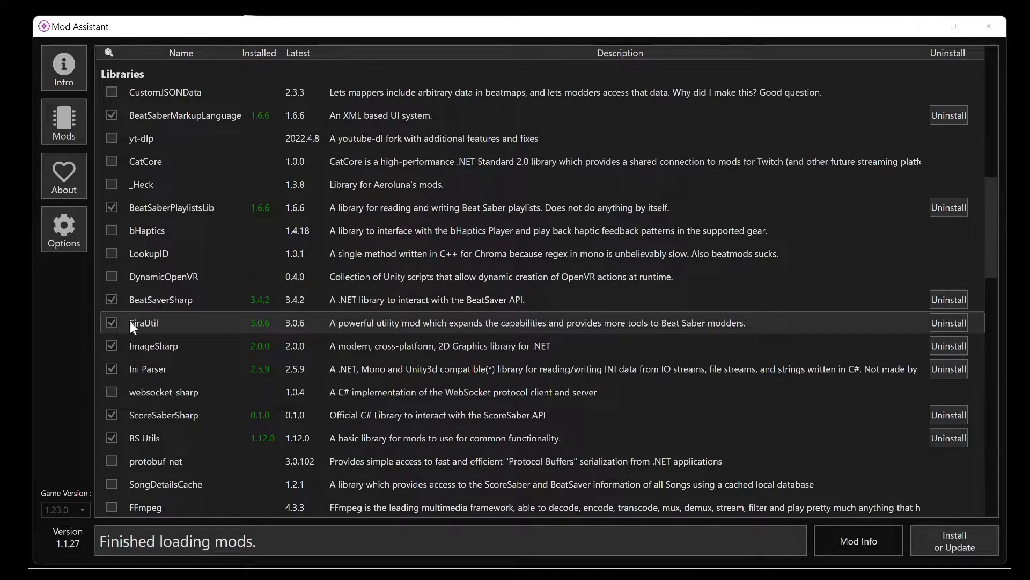
scroll(139, 325, down, 11)
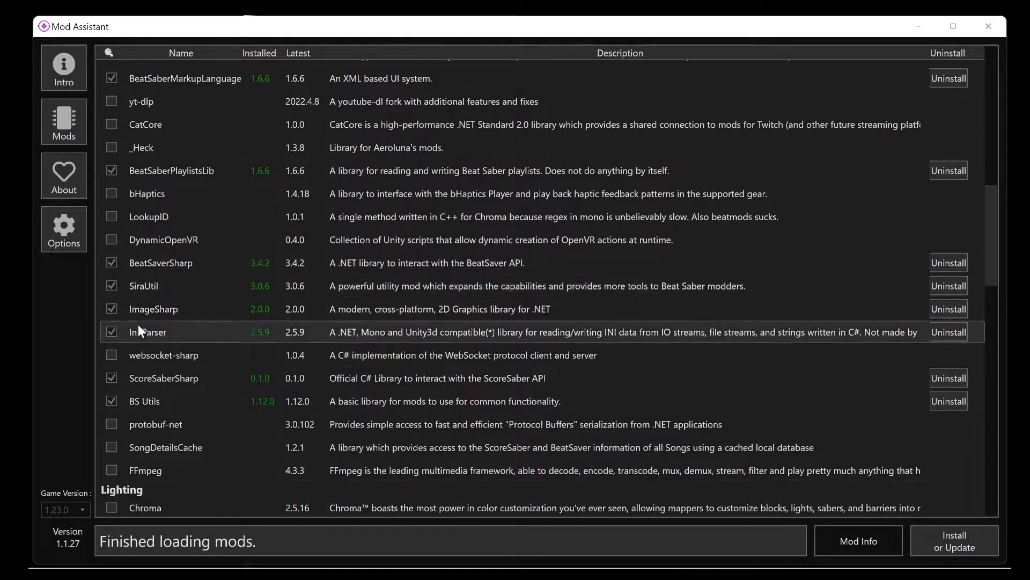
scroll(139, 329, down, 15)
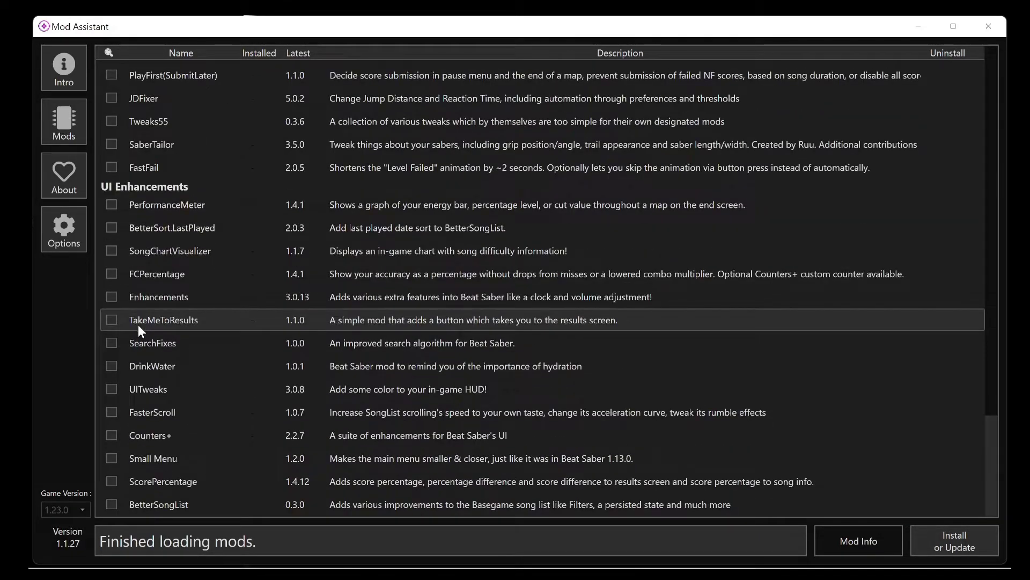
scroll(138, 326, up, 7)
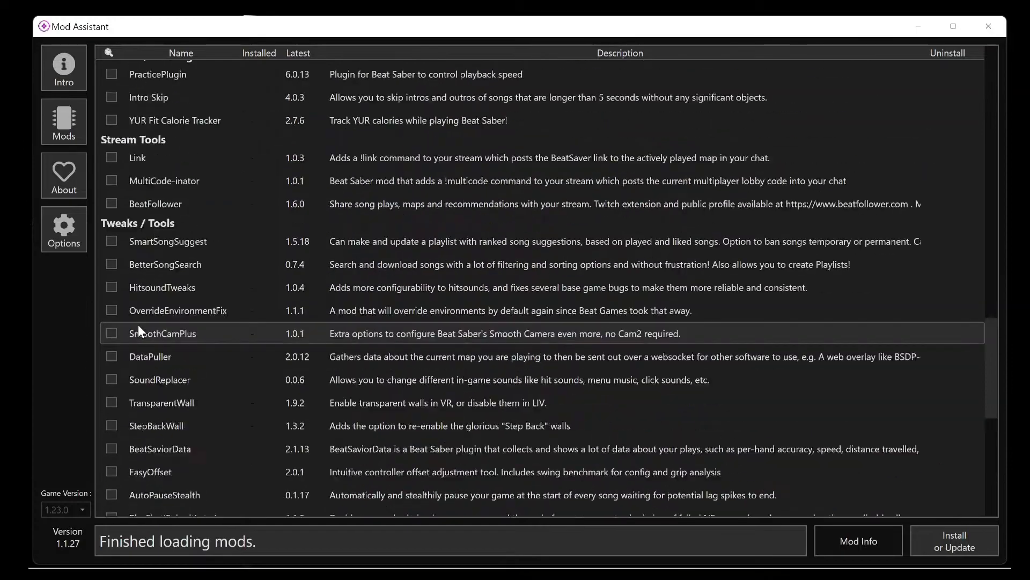
scroll(138, 330, up, 7)
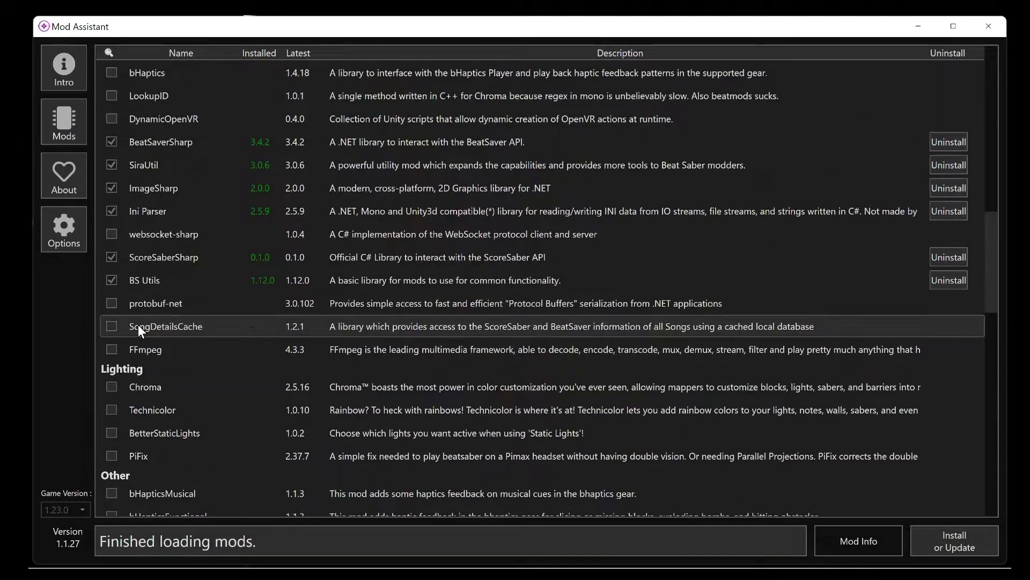
scroll(139, 327, up, 5)
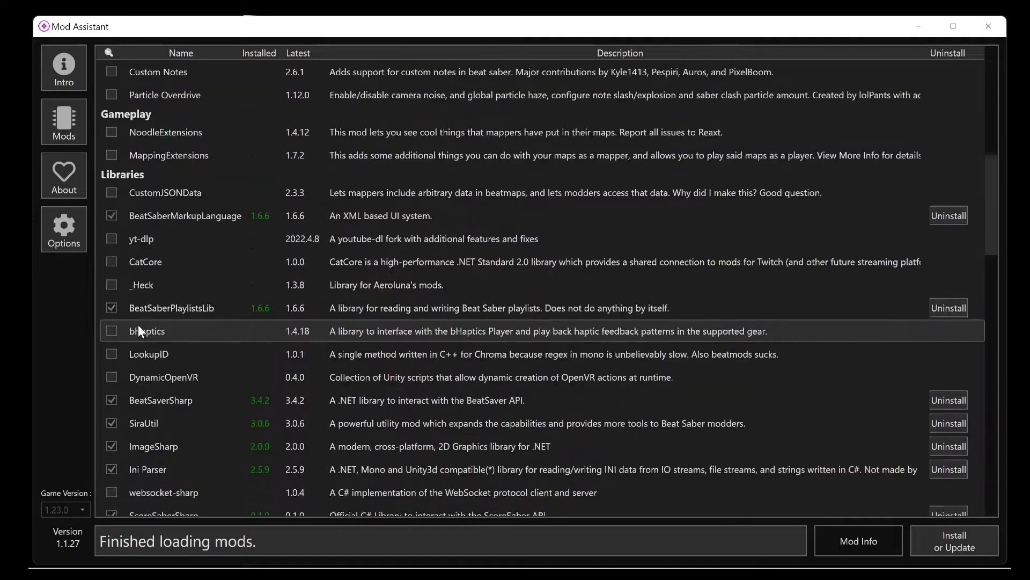
scroll(138, 331, up, 1)
scroll(137, 324, up, 1)
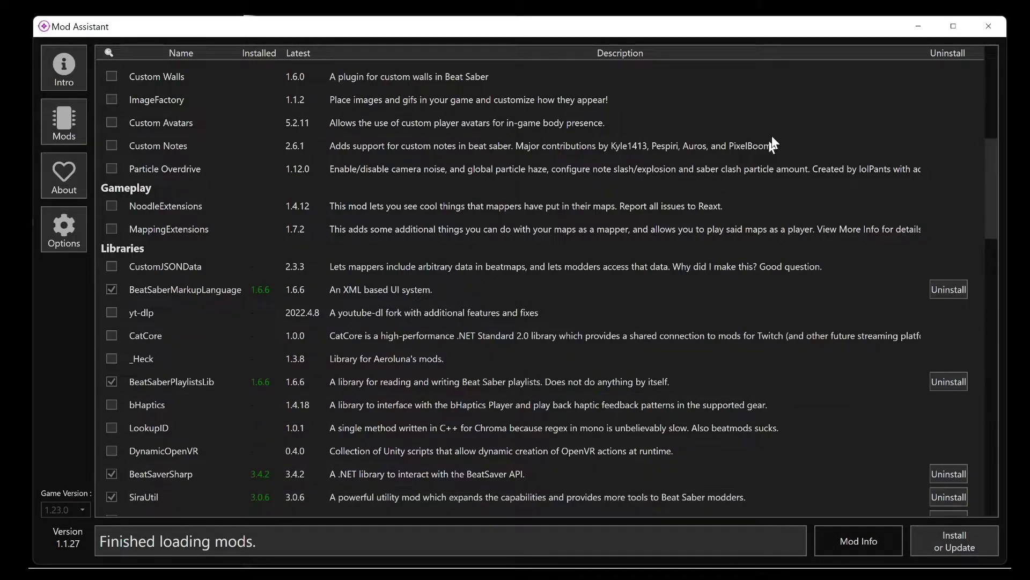
Check the OneClick install sites (BeatSaver, ModelSaber, Playlists) in Options, then minimize Mod Assistant.
click(62, 223)
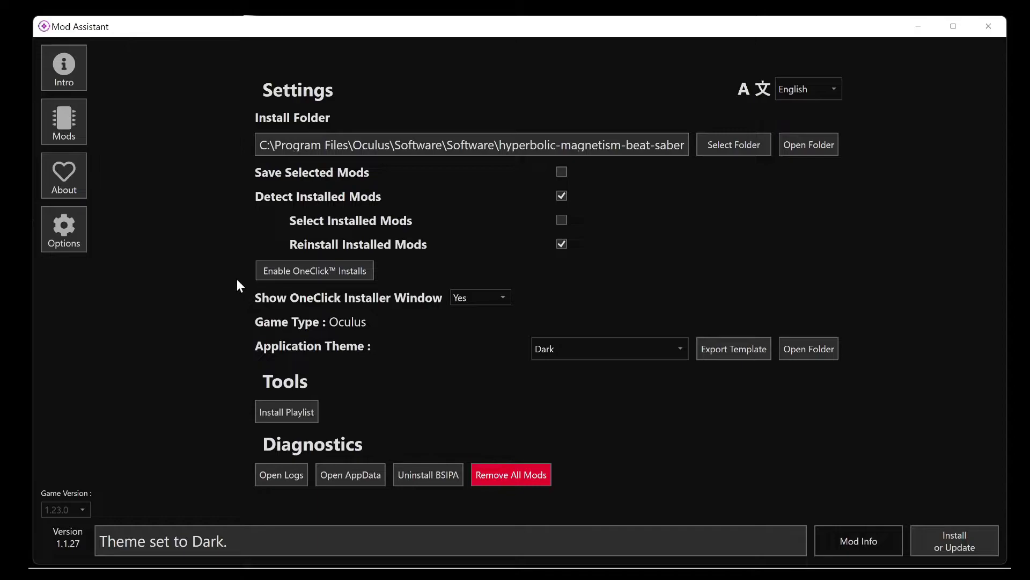
click(284, 271)
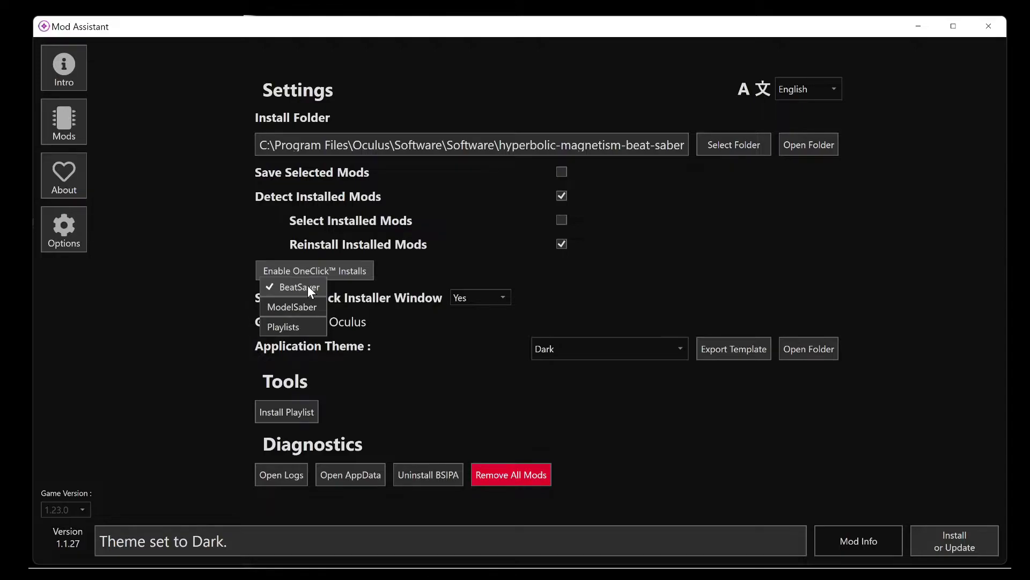
click(177, 297)
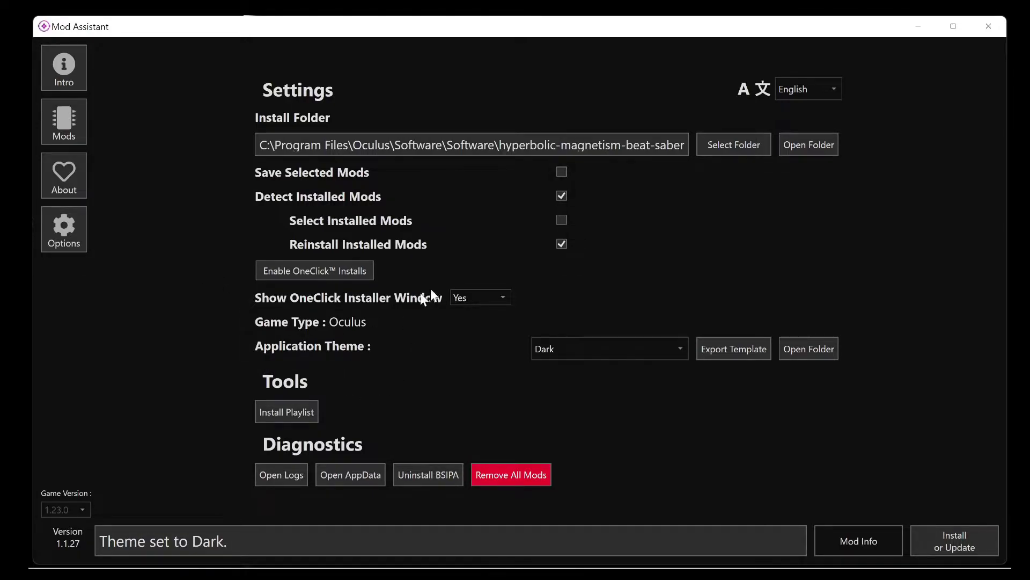
click(919, 26)
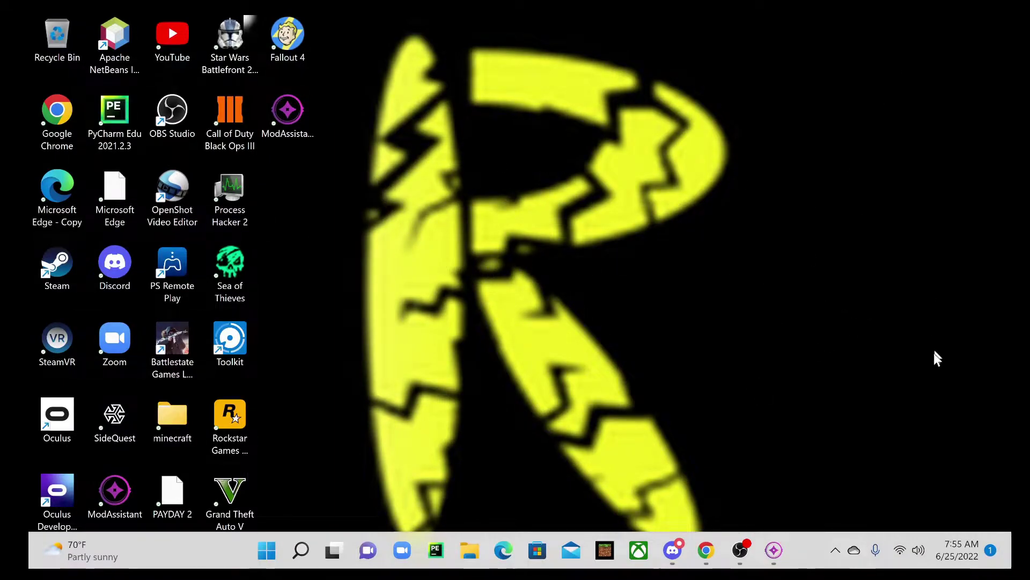
Bring Chrome back from the taskbar and close its finished downloads bar.
mouse_move(707, 551)
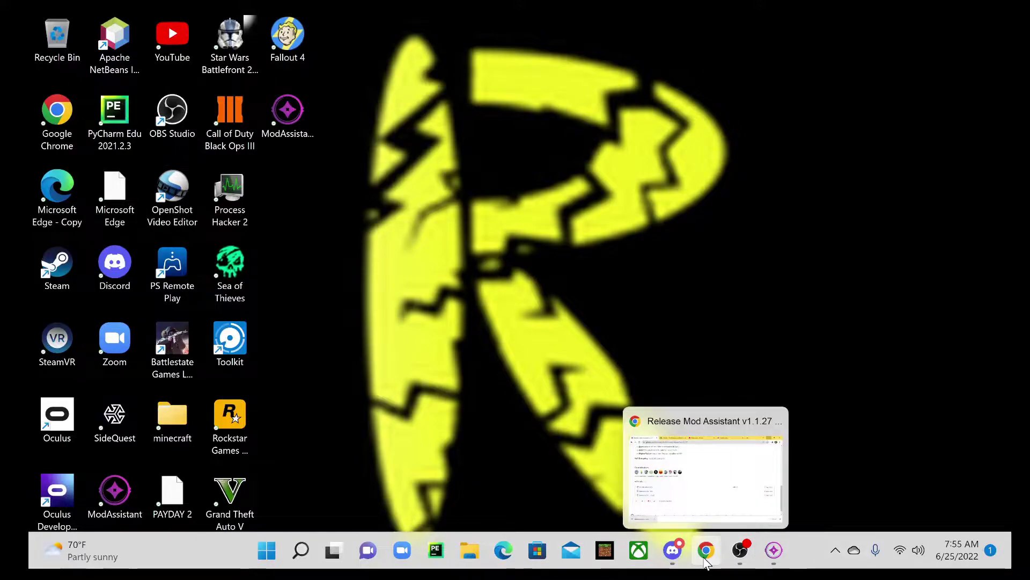
click(725, 519)
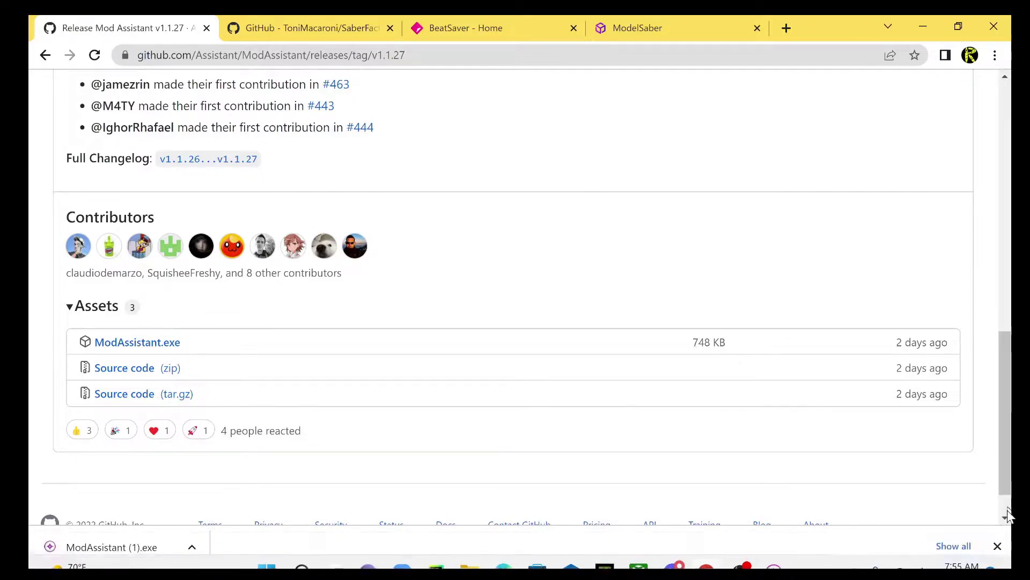
click(997, 546)
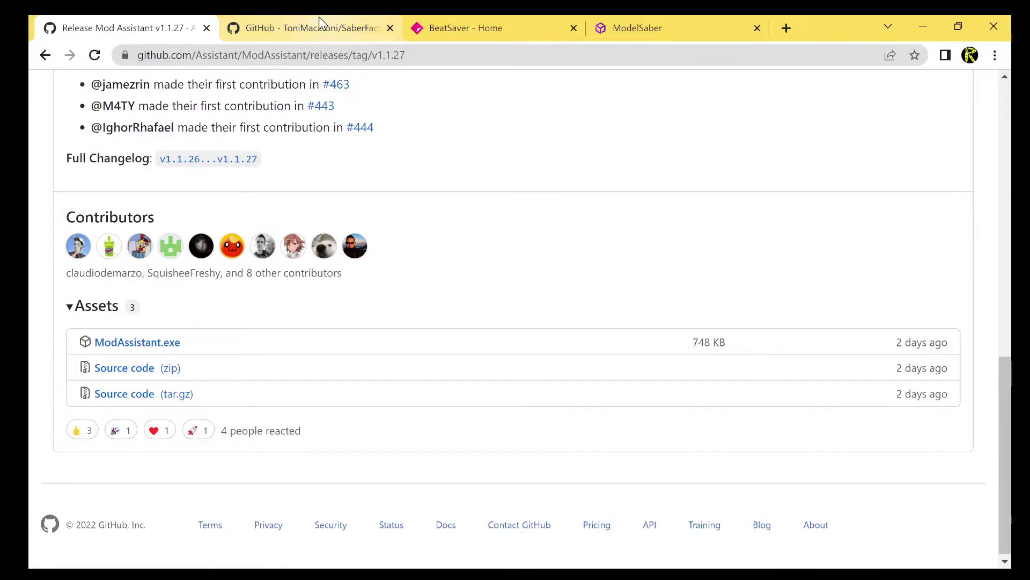
Switch to the SaberFactory repository tab and open its latest release page.
click(327, 28)
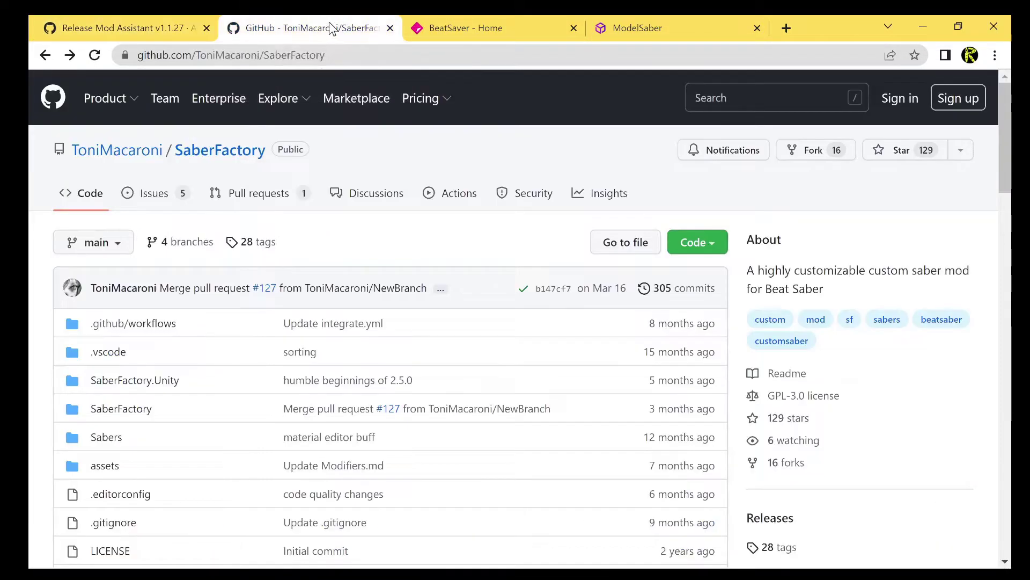
scroll(316, 246, down, 9)
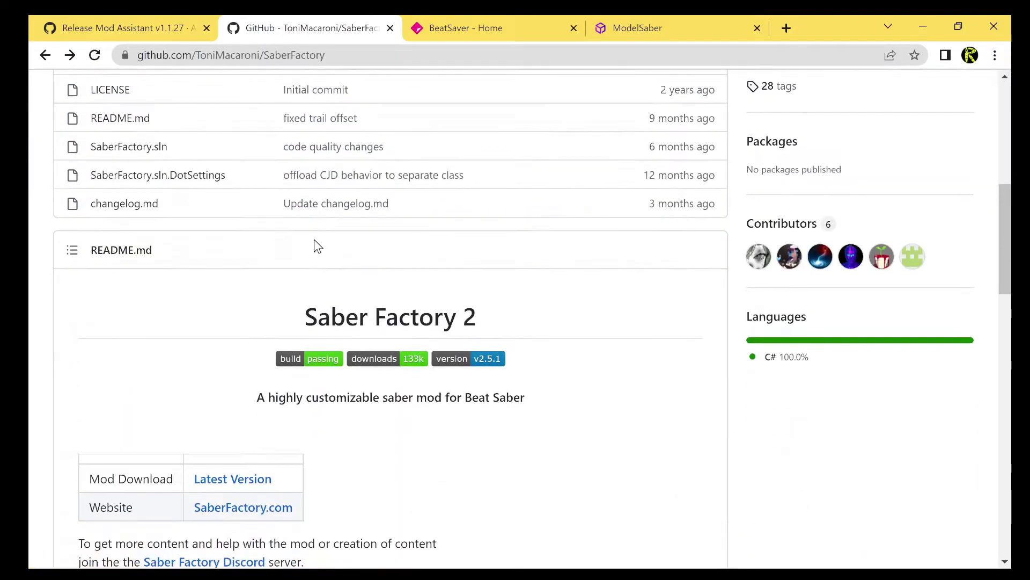
scroll(317, 246, down, 1)
scroll(318, 248, up, 5)
scroll(320, 249, down, 7)
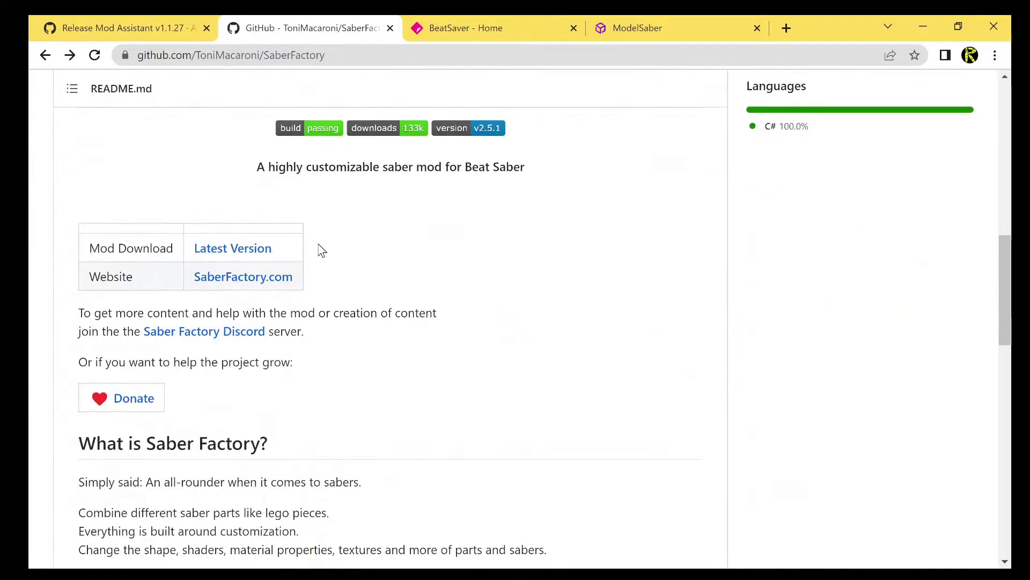
click(261, 253)
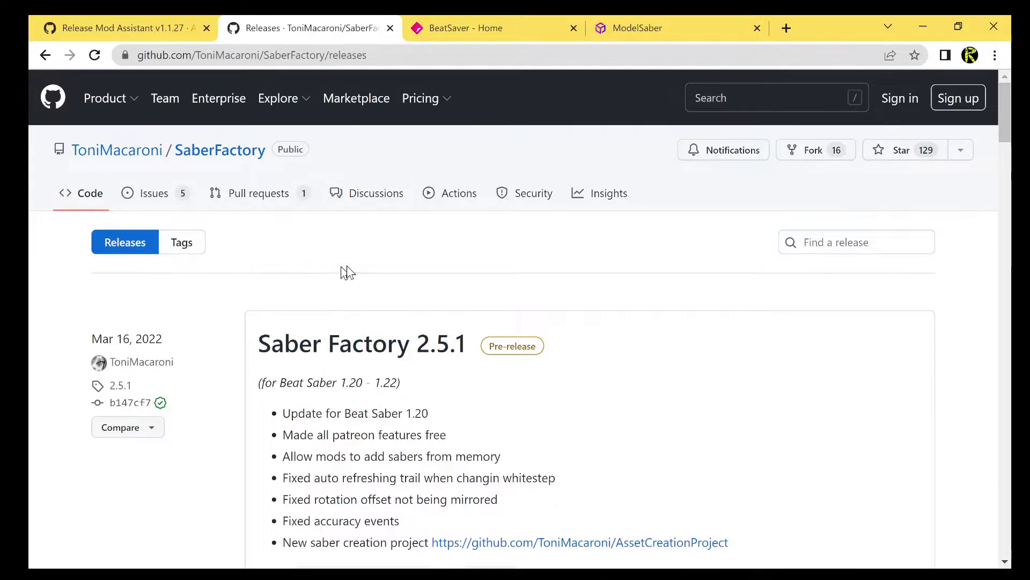
Download SaberFactory-2.5.1-bs1.20.0-b147cf7.zip from the 2.5.1 release assets.
scroll(587, 261, down, 5)
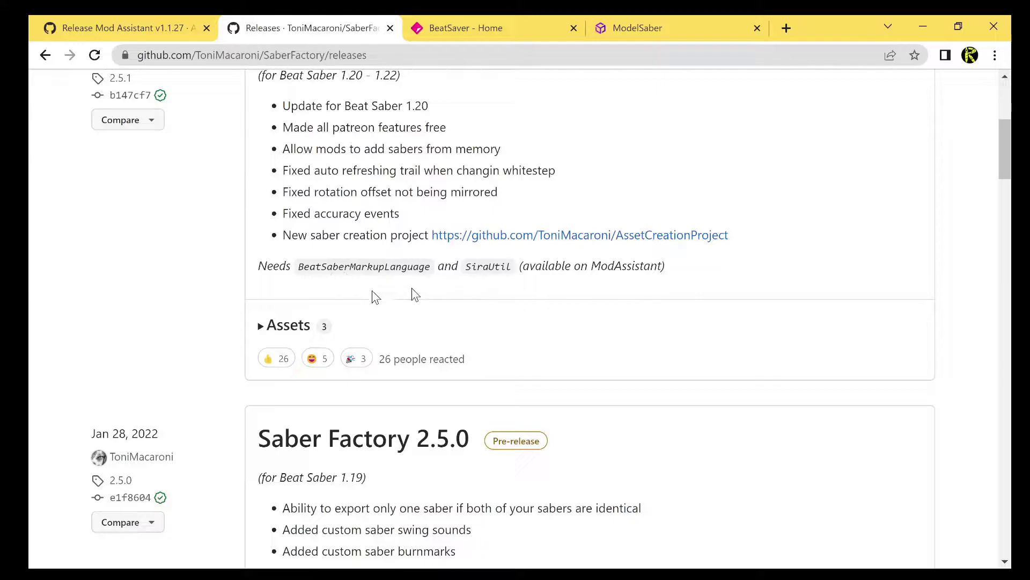
click(284, 328)
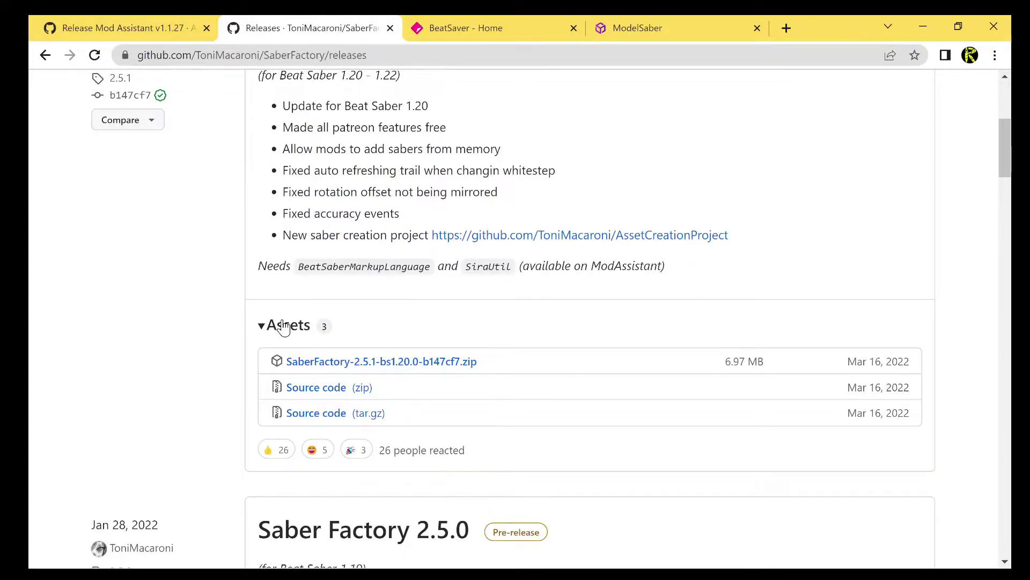
click(372, 363)
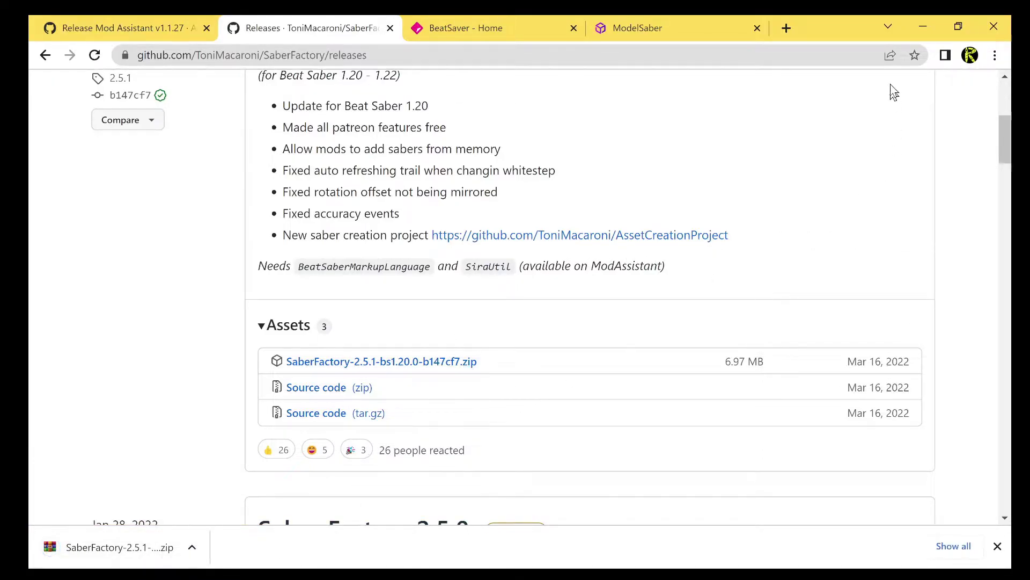
Drag the SaberFactory 2.5.1 zip from Chrome's download shelf onto the desktop, then minimize Chrome.
mouse_move(963, 38)
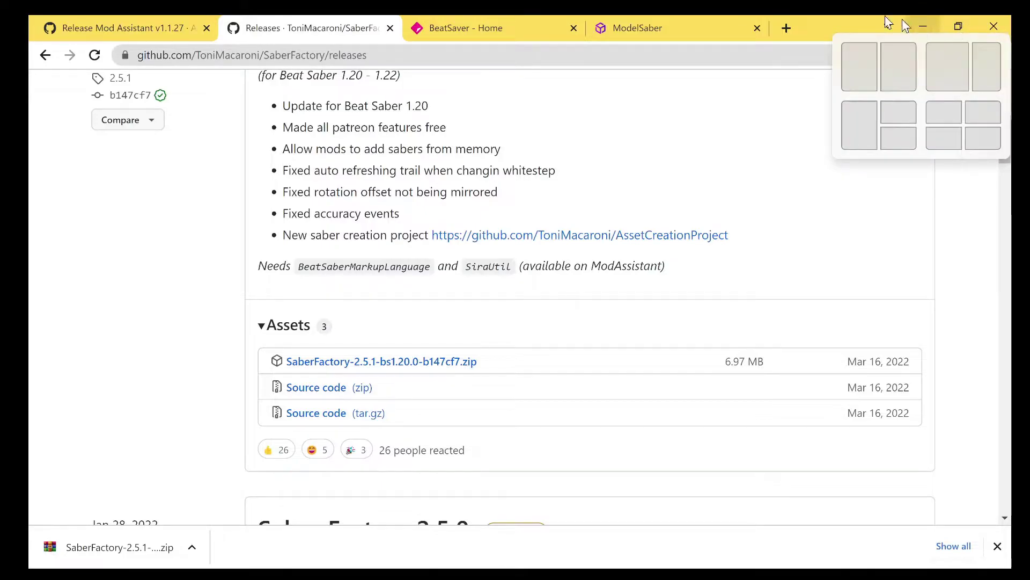
click(959, 26)
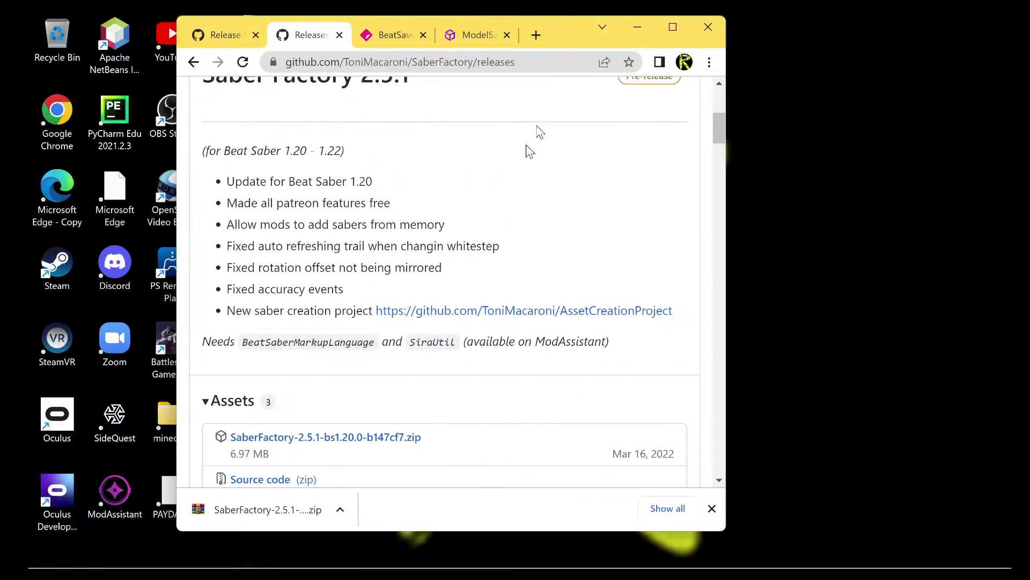
drag(244, 523, 759, 340)
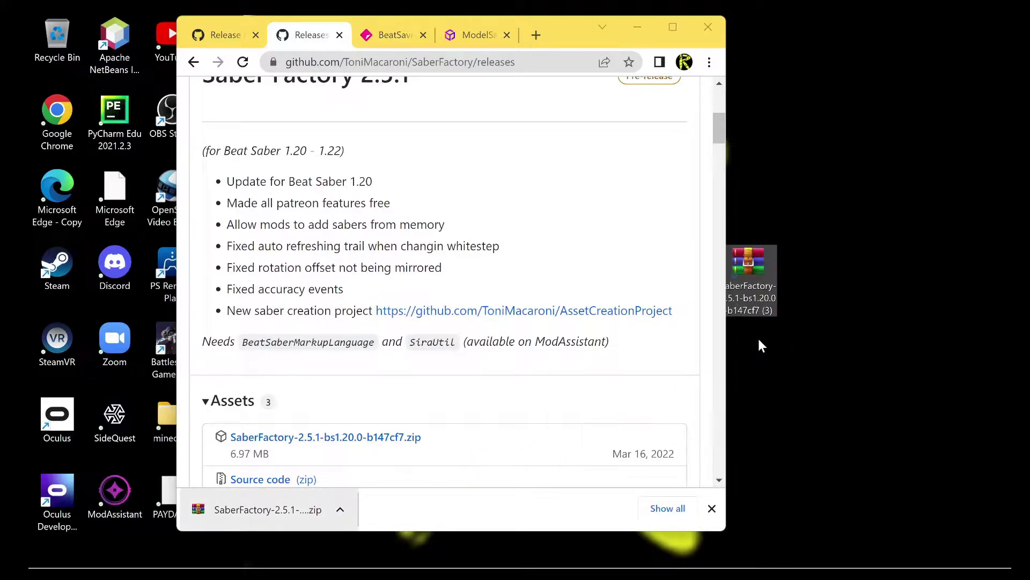
click(678, 25)
click(923, 27)
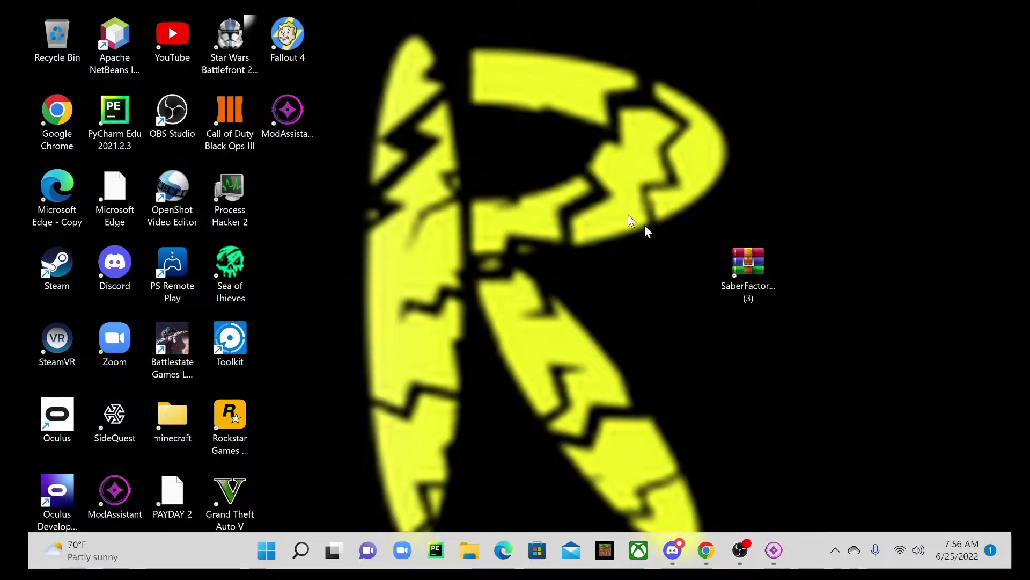
In File Explorer, open C:\Program Files\Oculus\Software\Software\hyperbolic-magnetism-beat-saber.
click(468, 551)
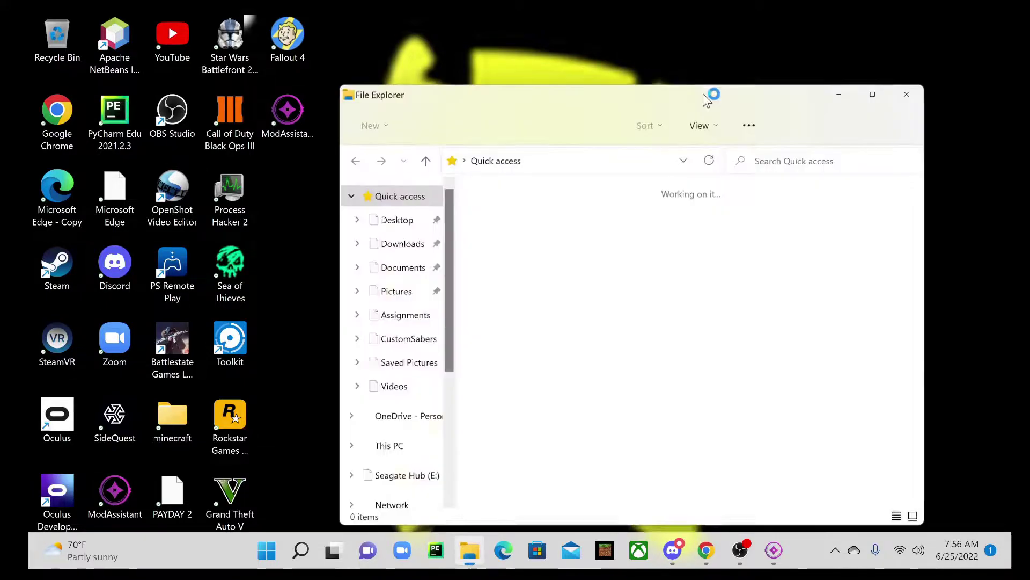
scroll(363, 287, down, 2)
scroll(361, 311, down, 2)
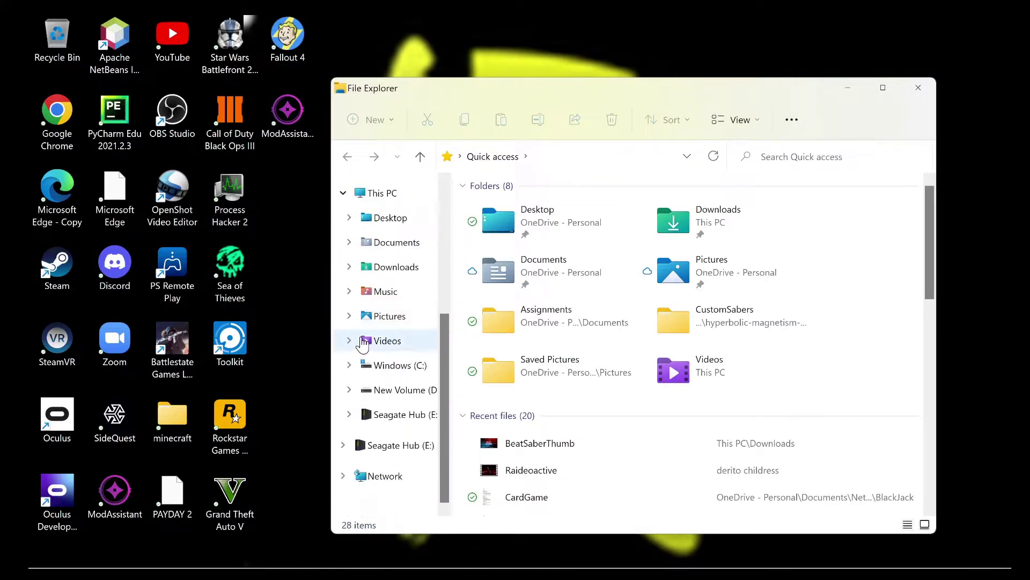
click(411, 366)
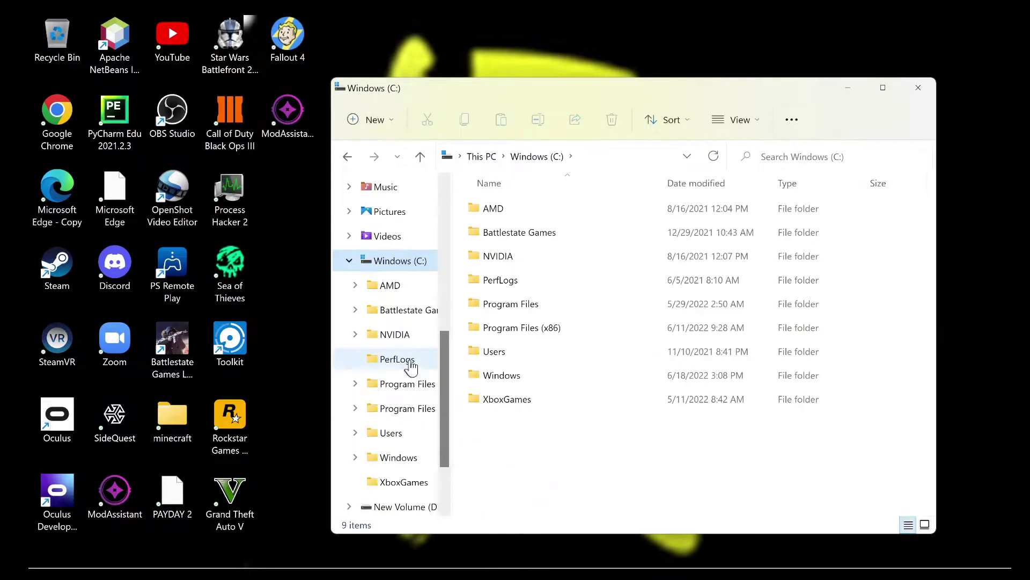
click(530, 310)
double_click(530, 310)
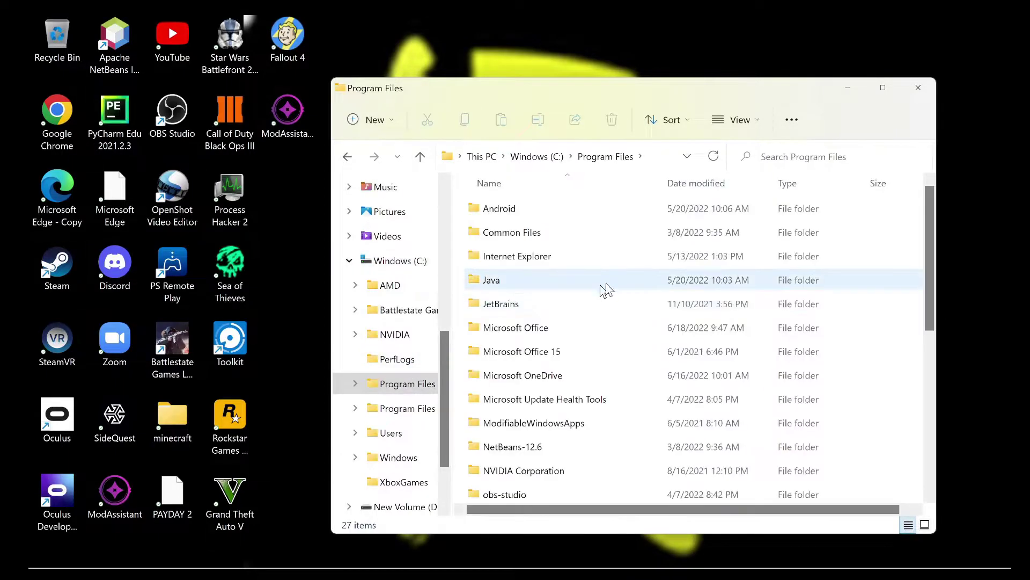
scroll(549, 333, down, 3)
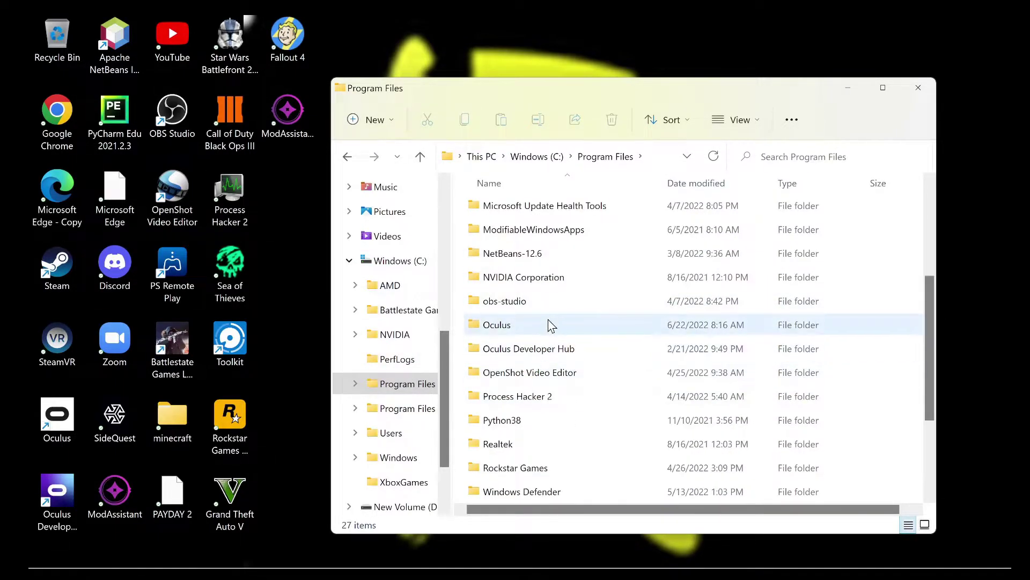
double_click(548, 325)
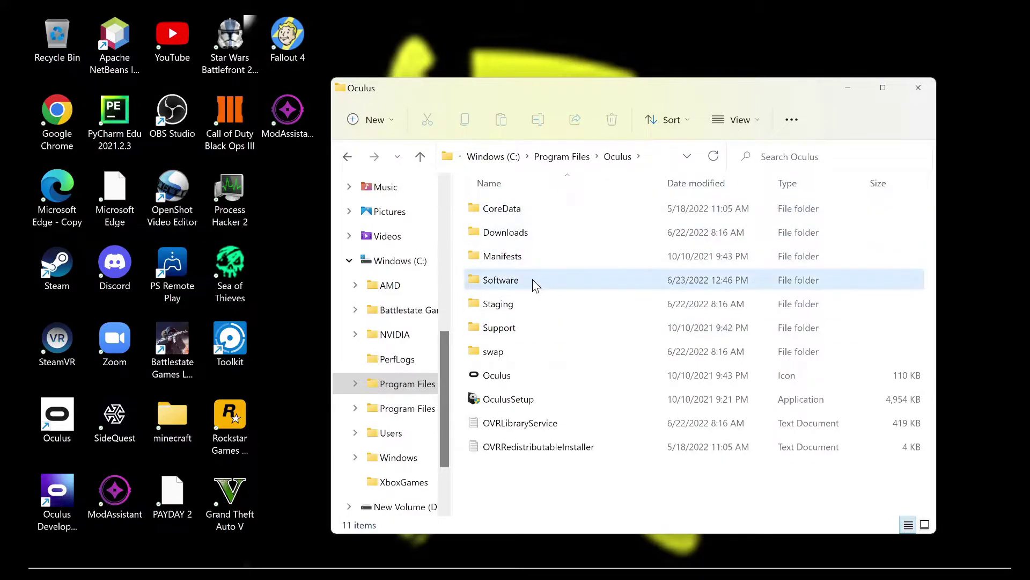
double_click(533, 279)
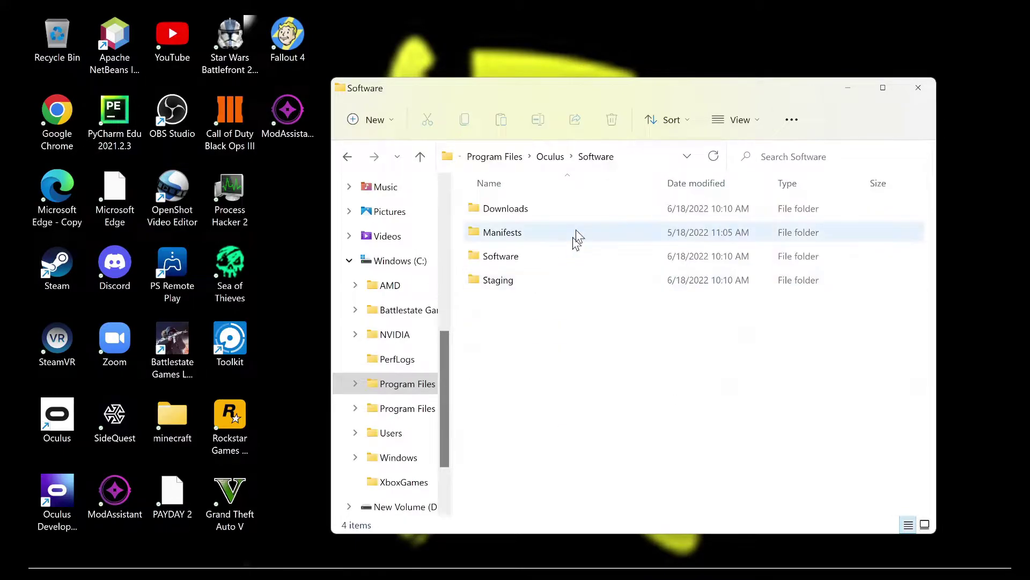
double_click(522, 263)
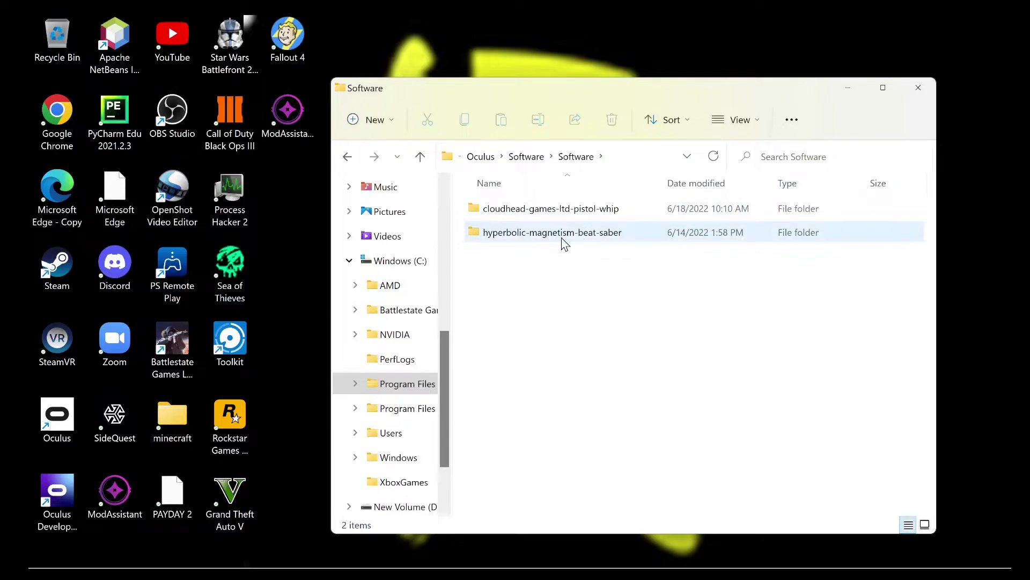
double_click(565, 235)
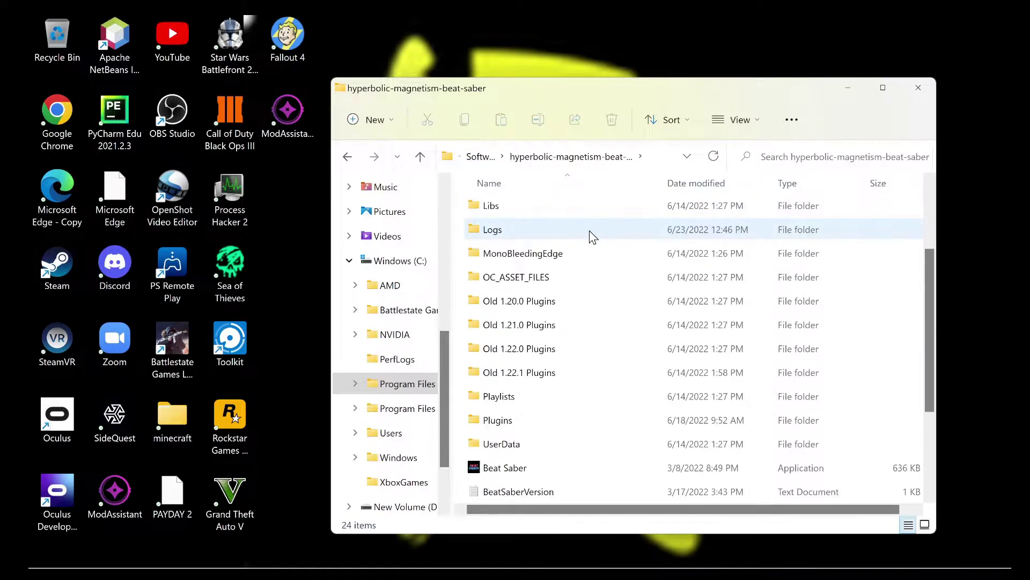
scroll(593, 238, down, 2)
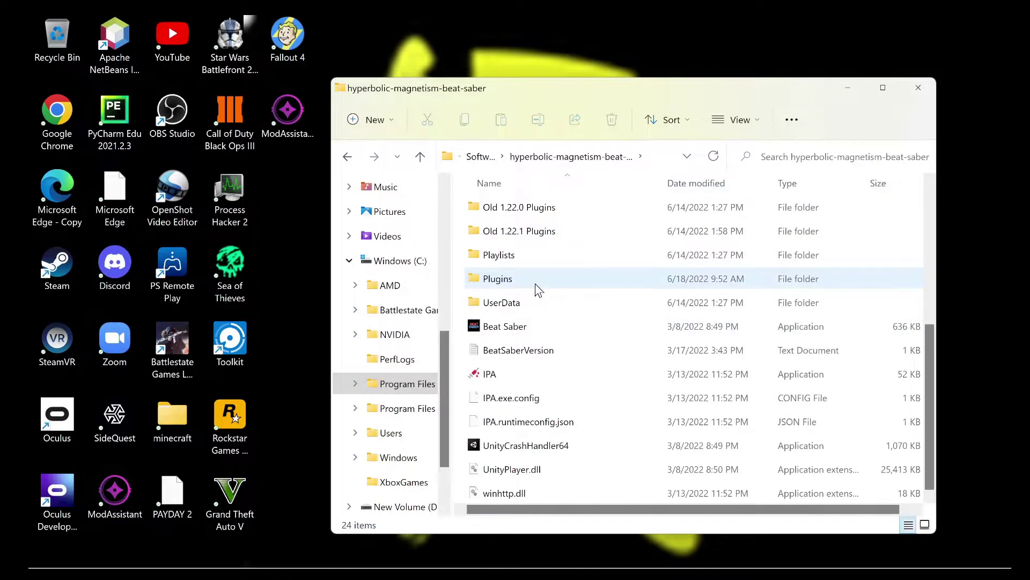
drag(622, 81, 379, 20)
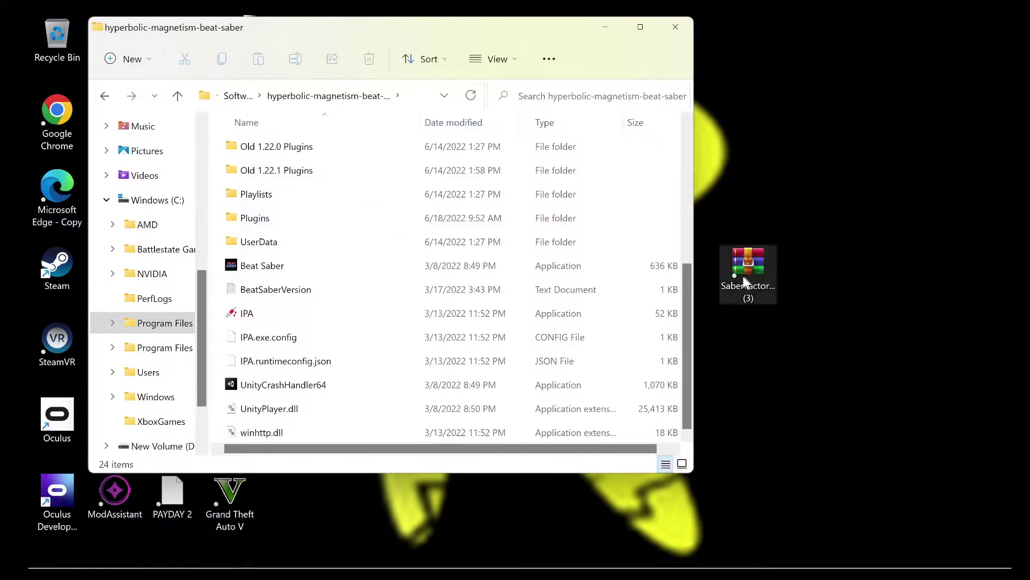
double_click(275, 219)
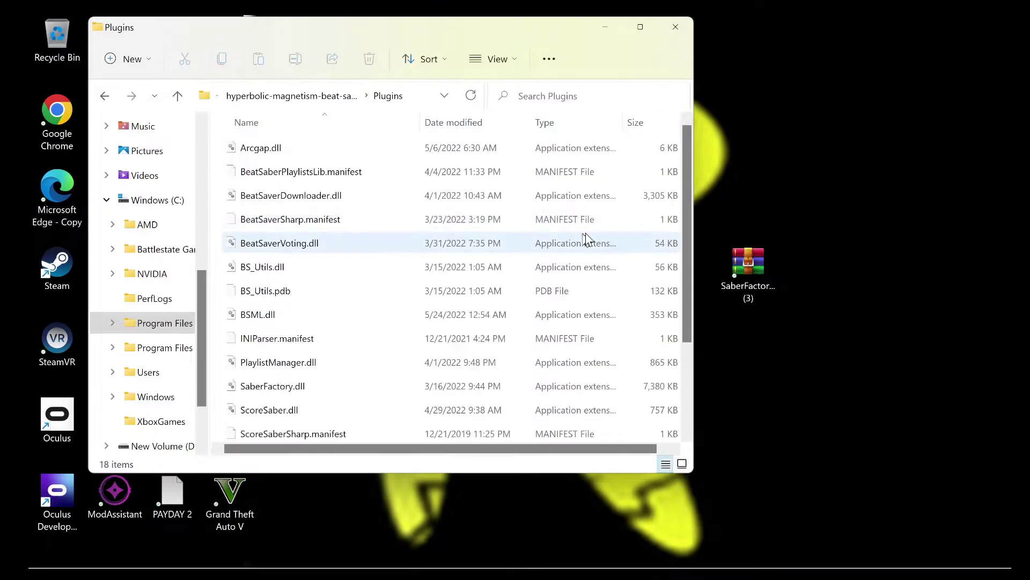
scroll(477, 273, down, 2)
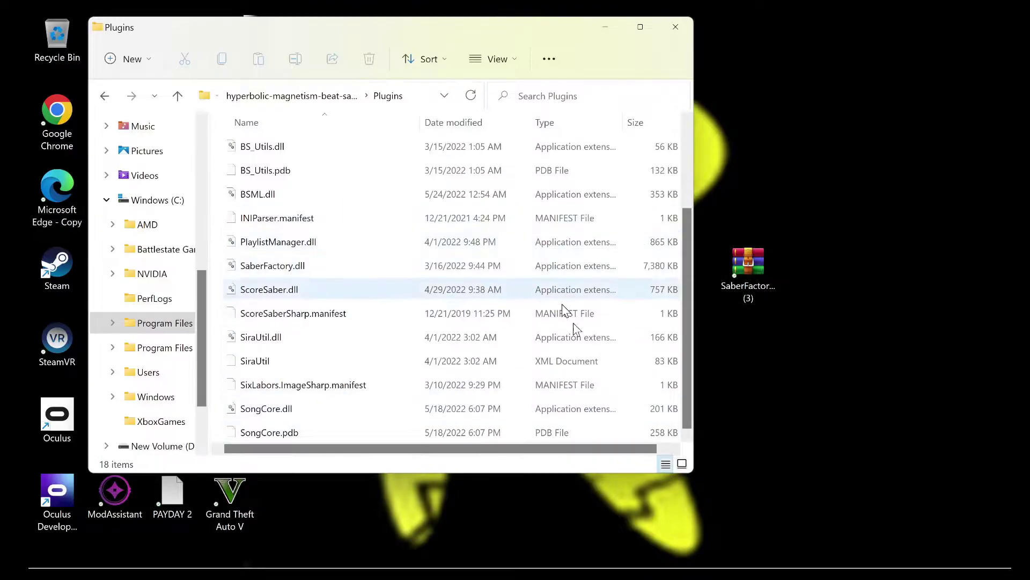
scroll(395, 303, up, 2)
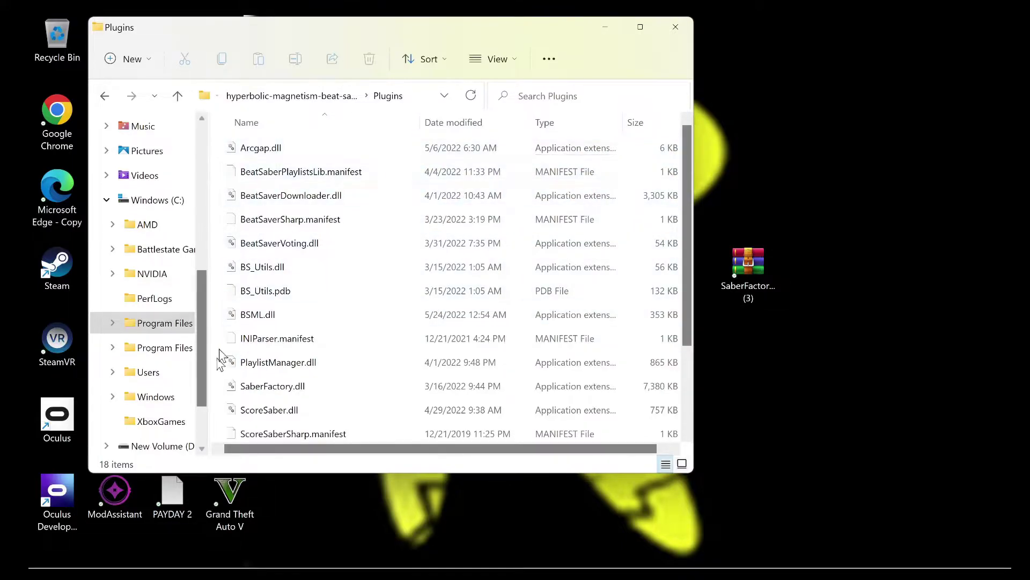
Inspect the Old 1.22.1 Plugins and Plugins folders, returning to the Beat Saber game folder each time.
click(107, 95)
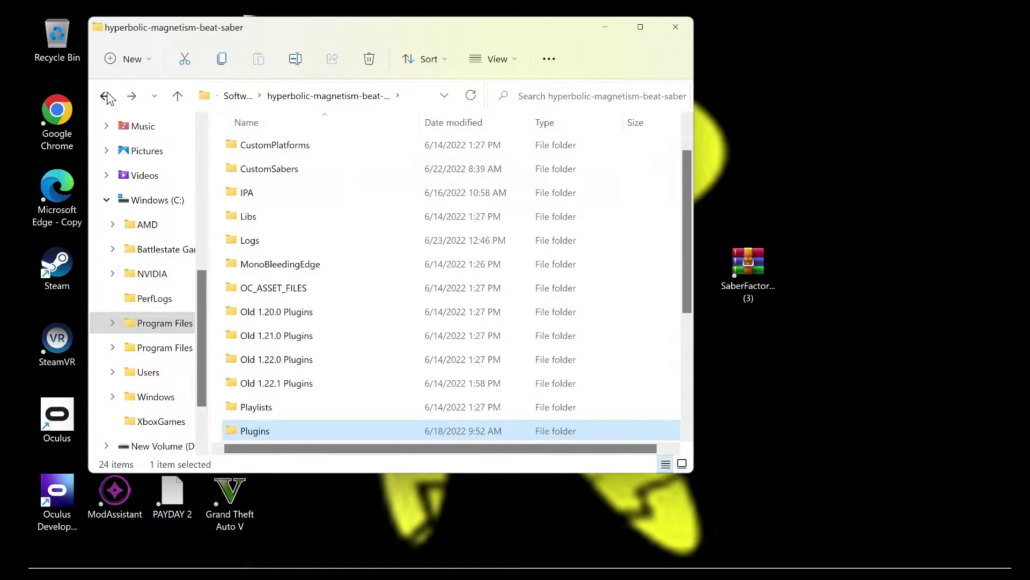
scroll(360, 279, down, 1)
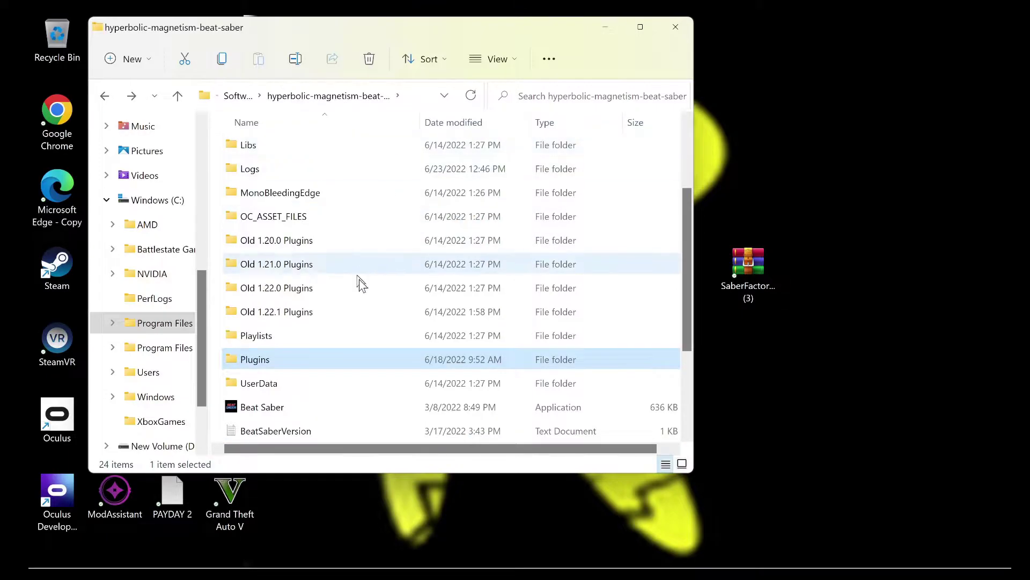
double_click(326, 311)
scroll(344, 274, down, 1)
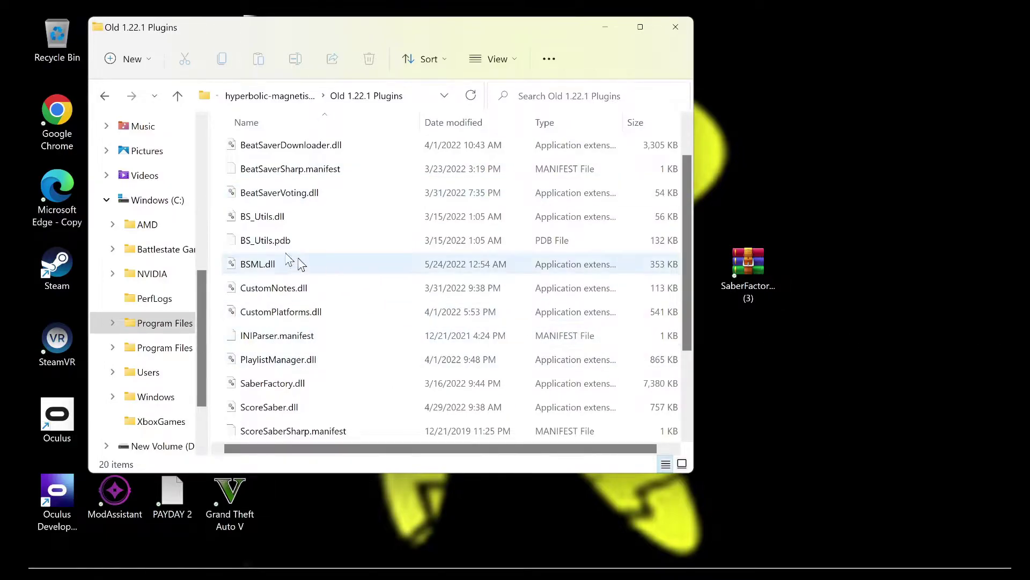
click(104, 96)
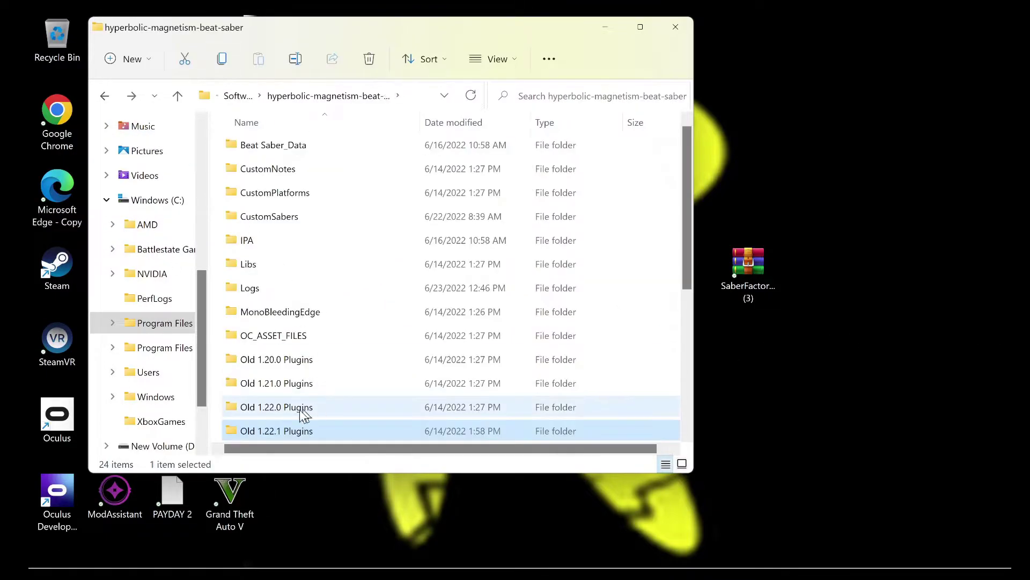
scroll(290, 424, down, 3)
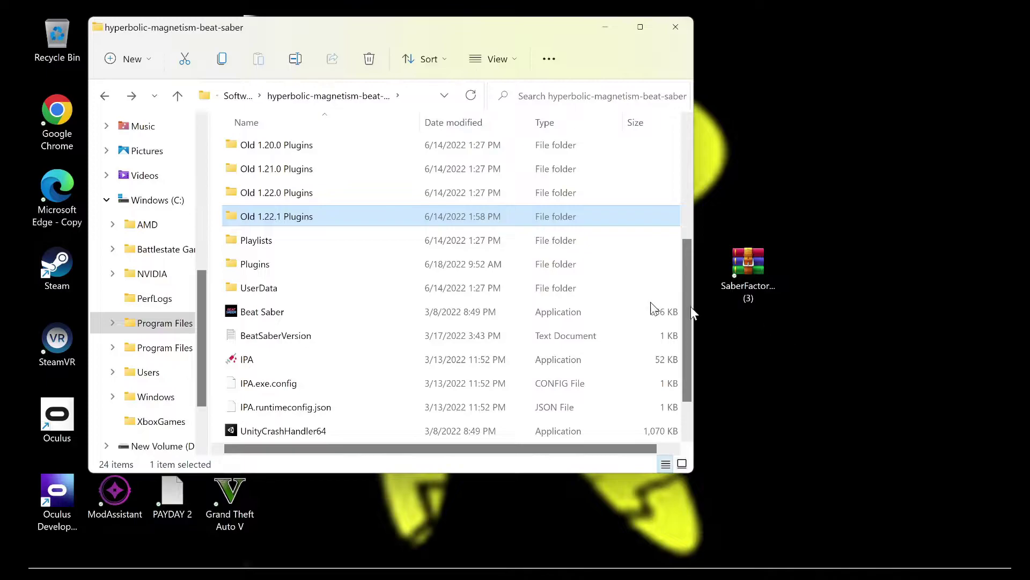
double_click(270, 263)
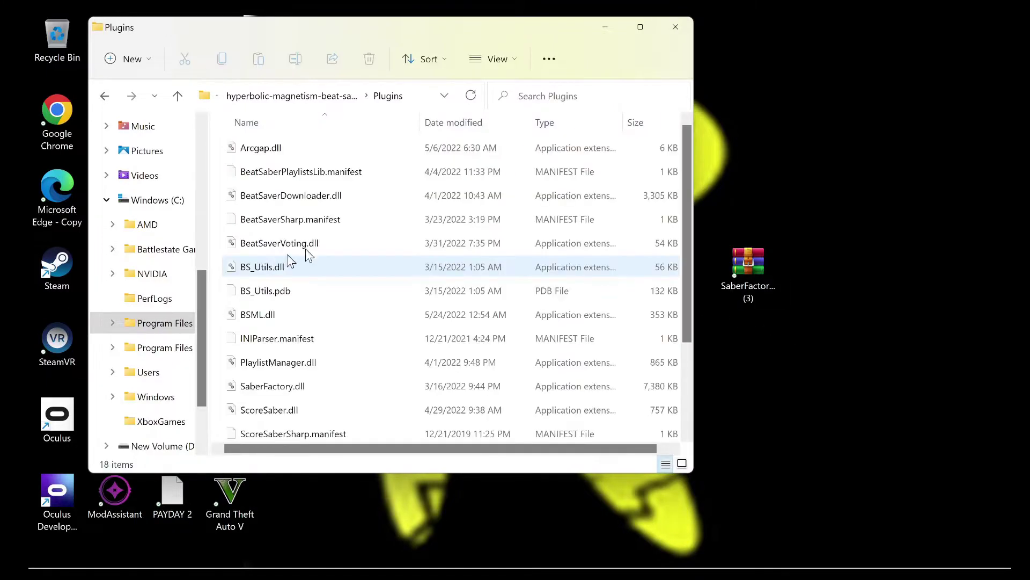
click(106, 97)
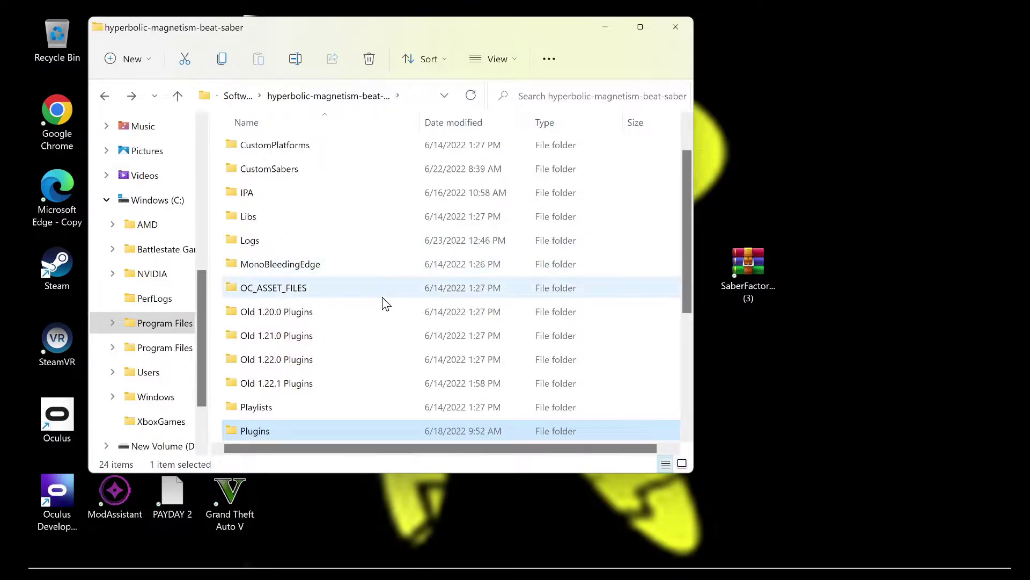
Launch Mod Assistant from the desktop and view its Mods list maximized.
click(607, 27)
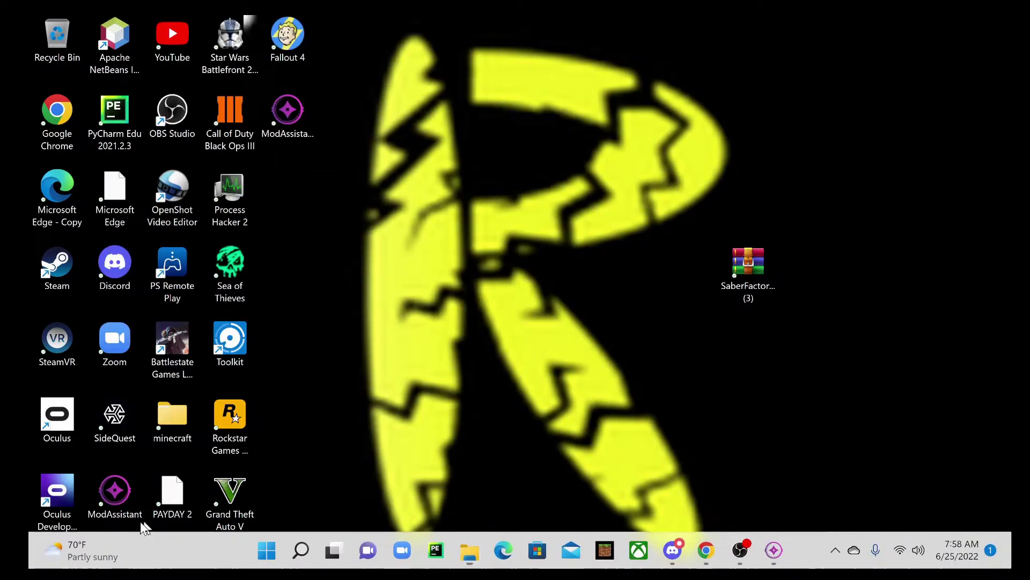
double_click(99, 514)
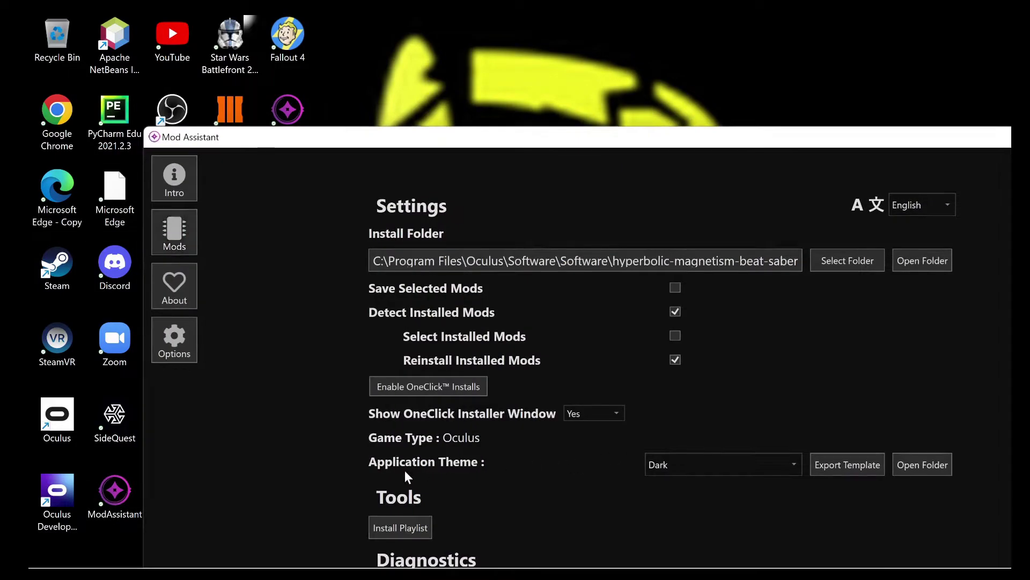
click(189, 238)
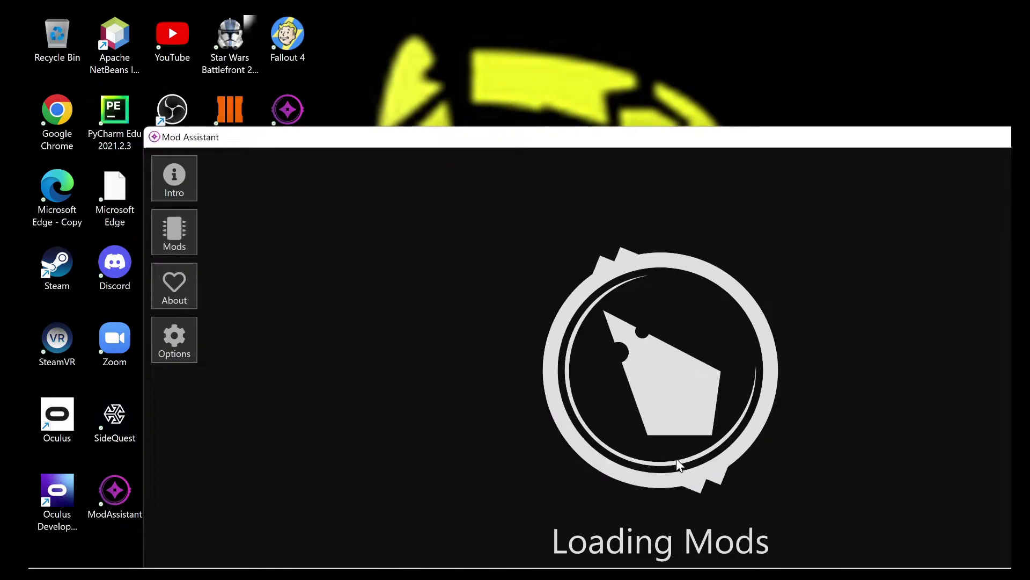
drag(529, 141, 535, 32)
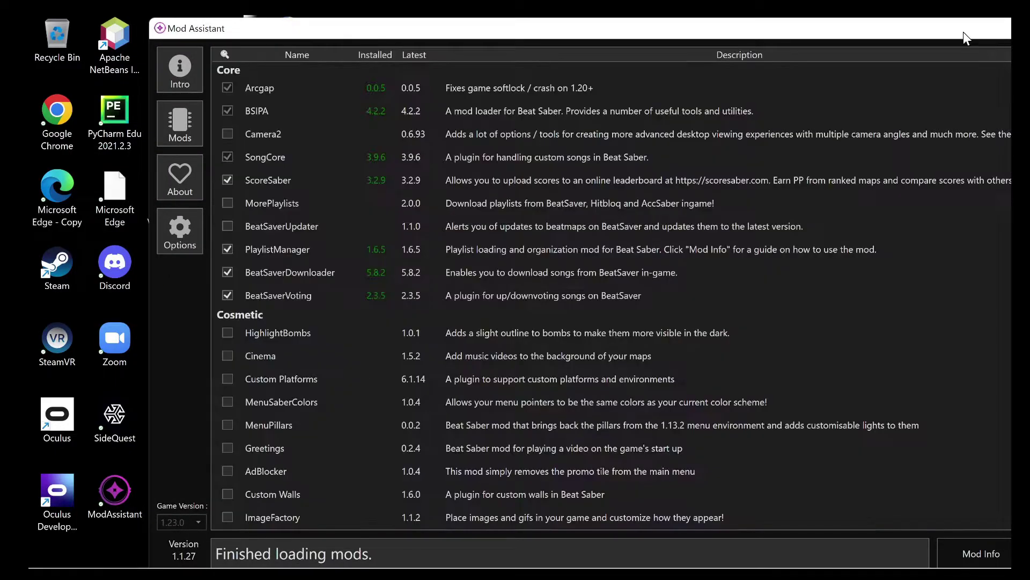
double_click(964, 31)
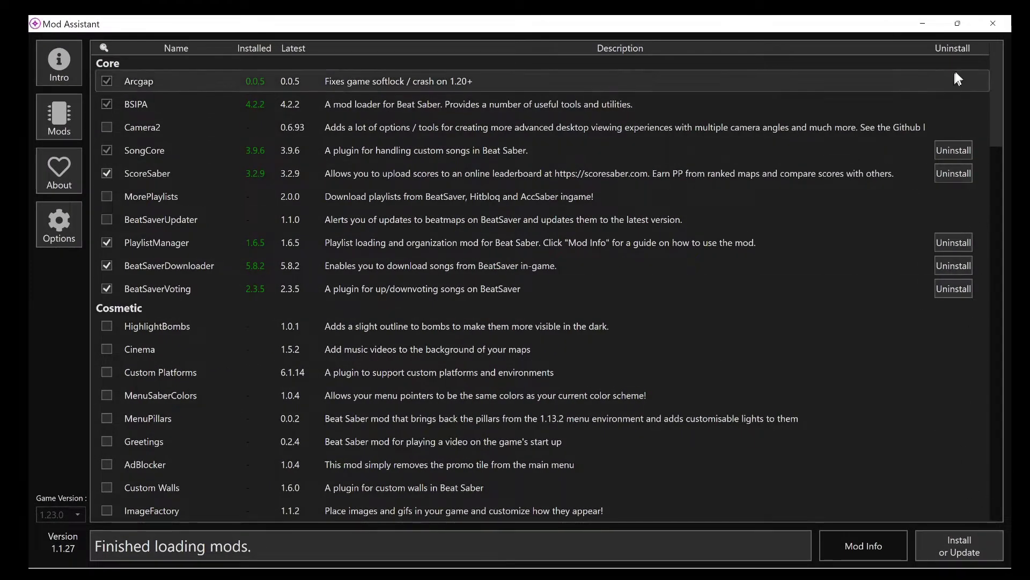
Hide Mod Assistant and drag the SaberFactory (3) zip into the Recycle Bin.
click(921, 26)
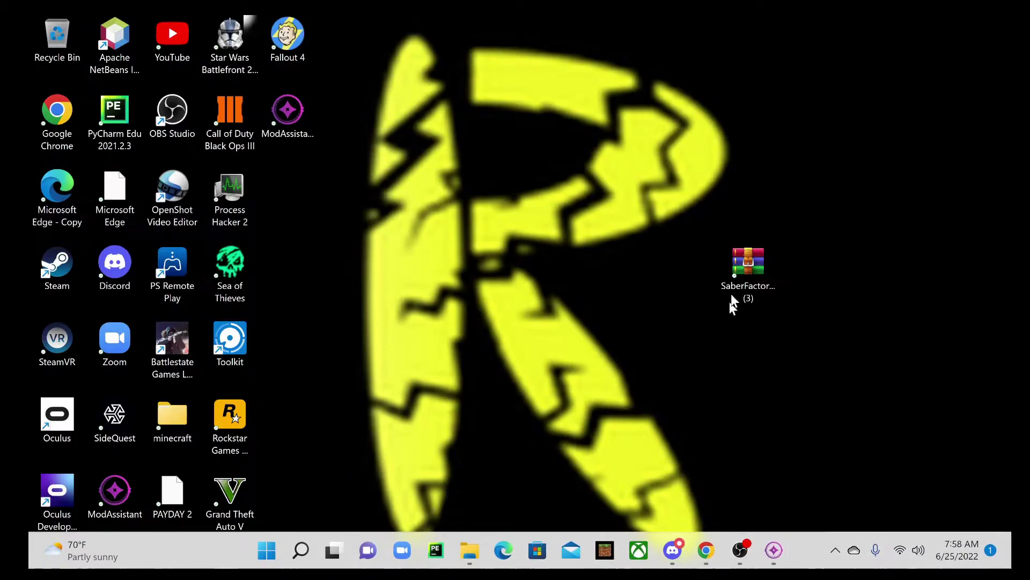
mouse_move(740, 552)
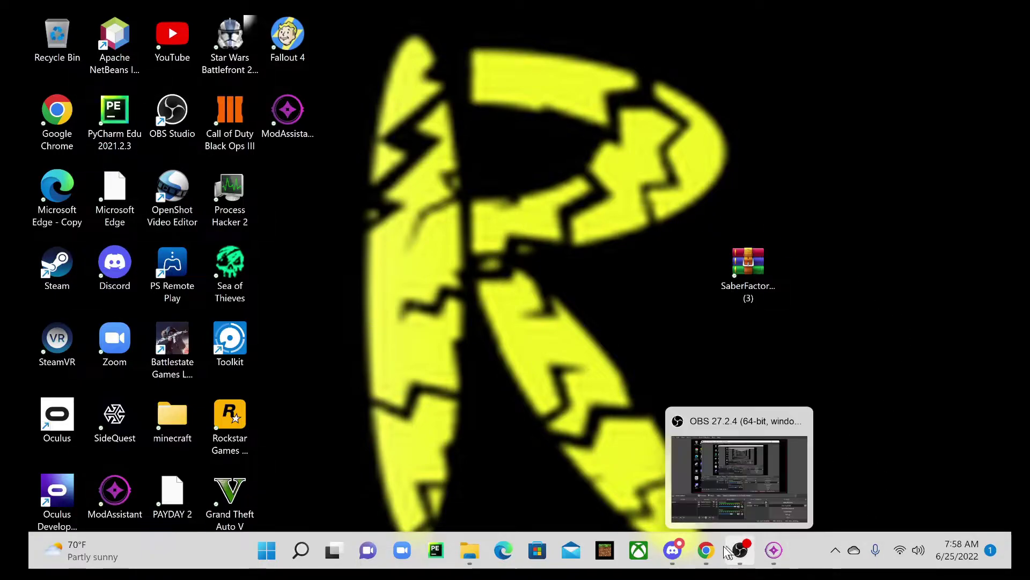
drag(748, 276, 57, 46)
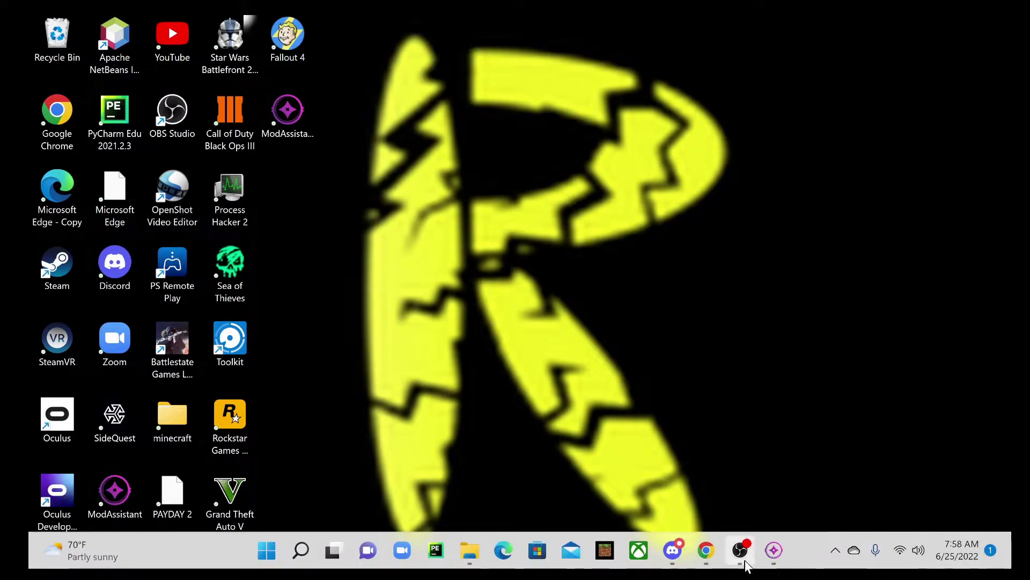
Bring Chrome back and dismiss the finished SaberFactory download bar.
mouse_move(706, 551)
click(722, 493)
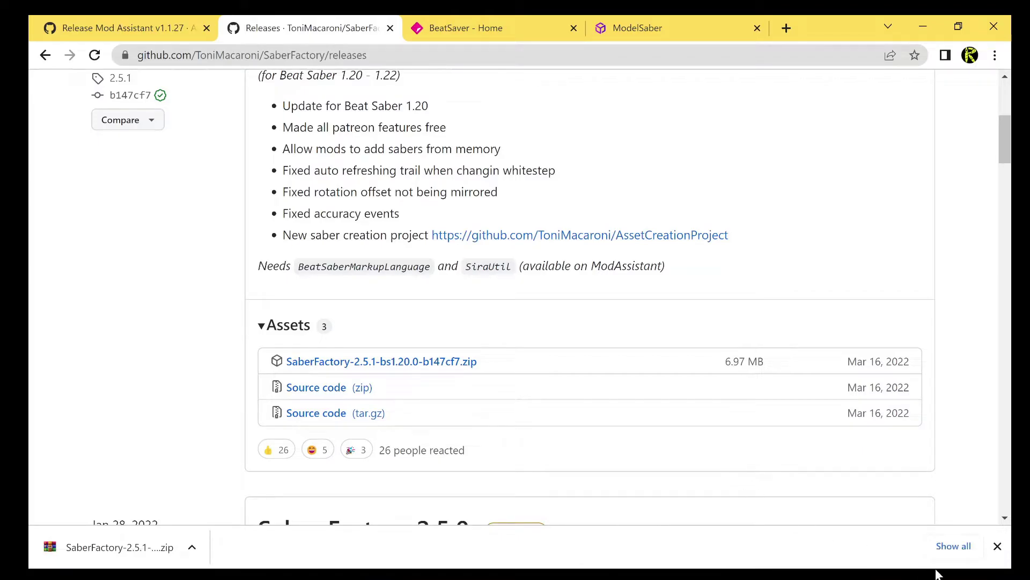
click(998, 546)
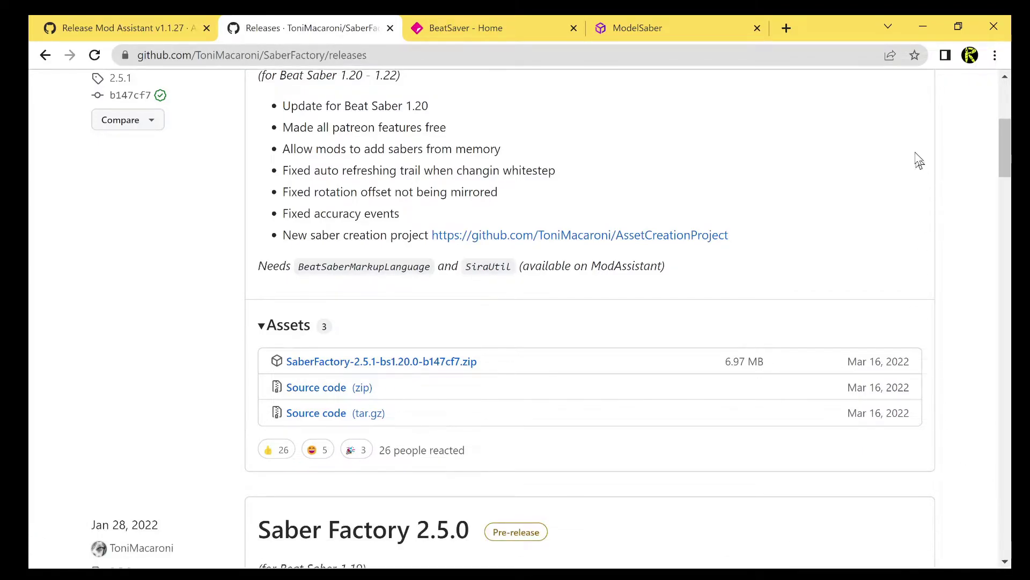
Switch Chrome to the BeatSaver - Home tab.
click(921, 26)
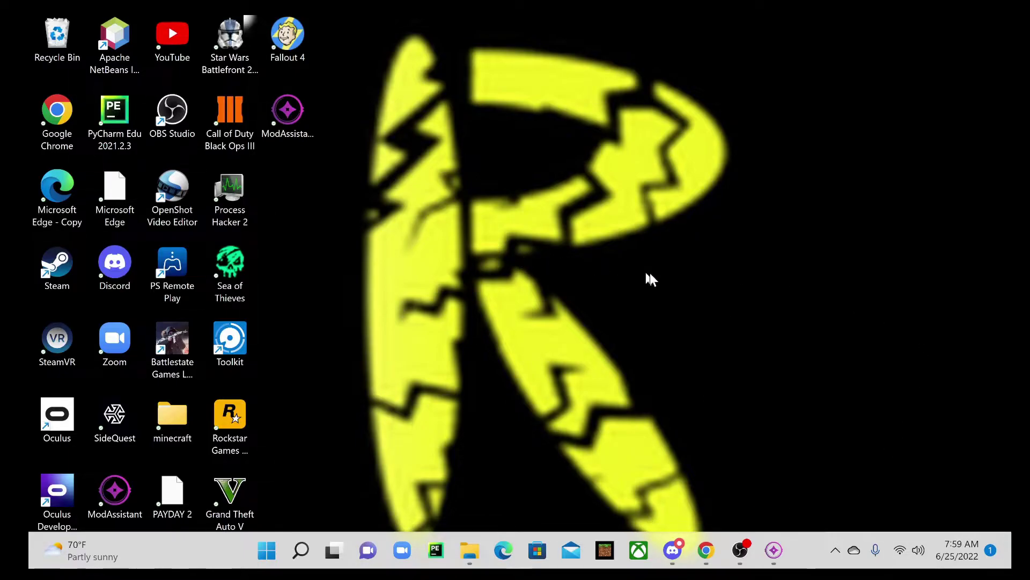
mouse_move(701, 535)
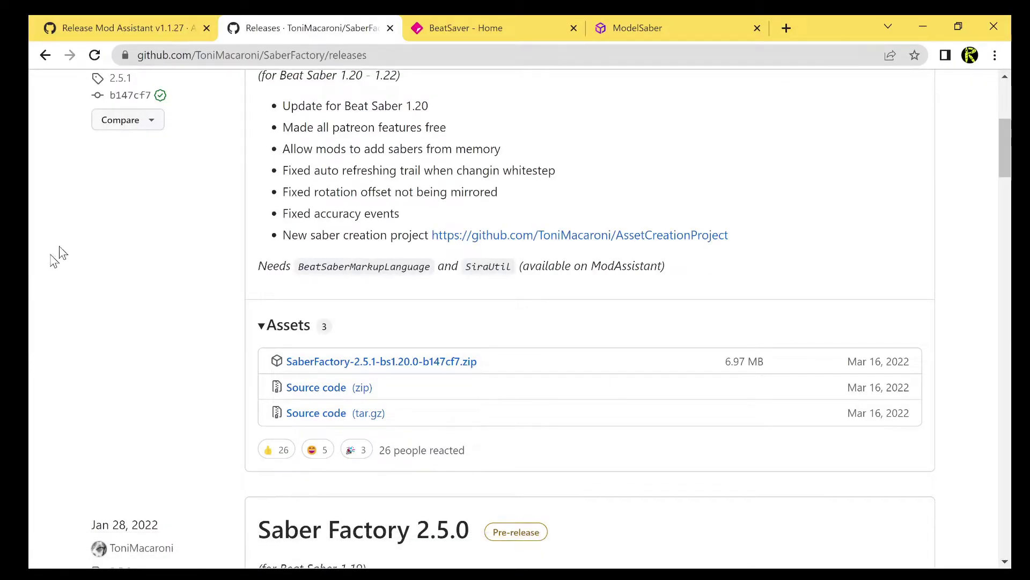
click(547, 24)
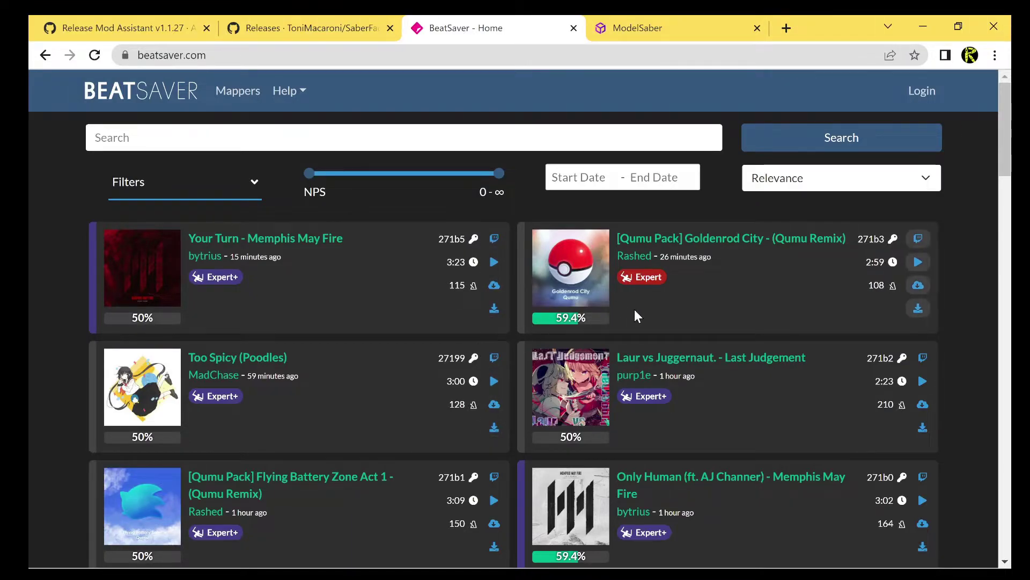
Scroll down through the newest maps listed on the BeatSaver home page.
scroll(636, 310, down, 7)
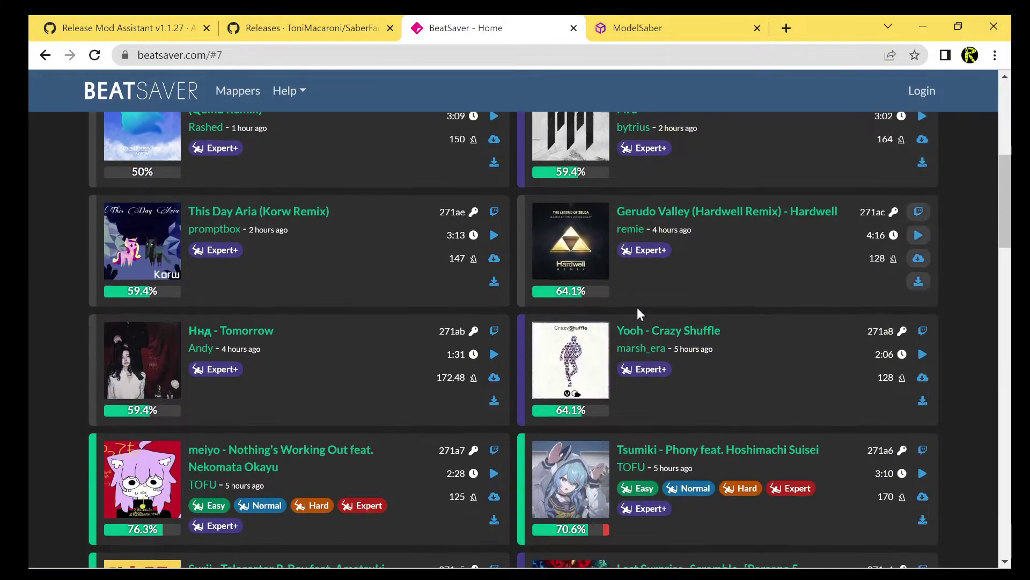
scroll(638, 311, down, 10)
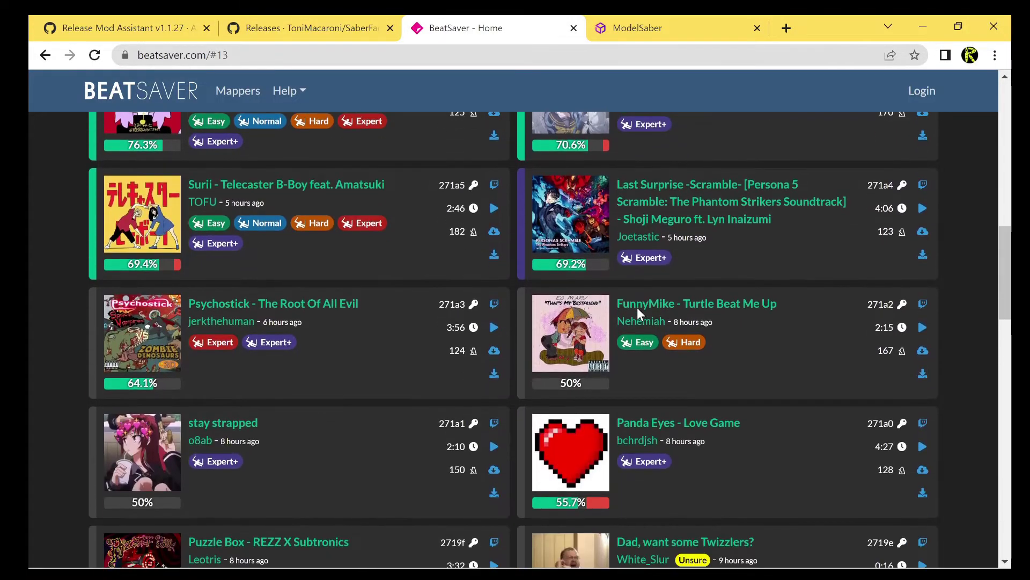
scroll(638, 314, down, 8)
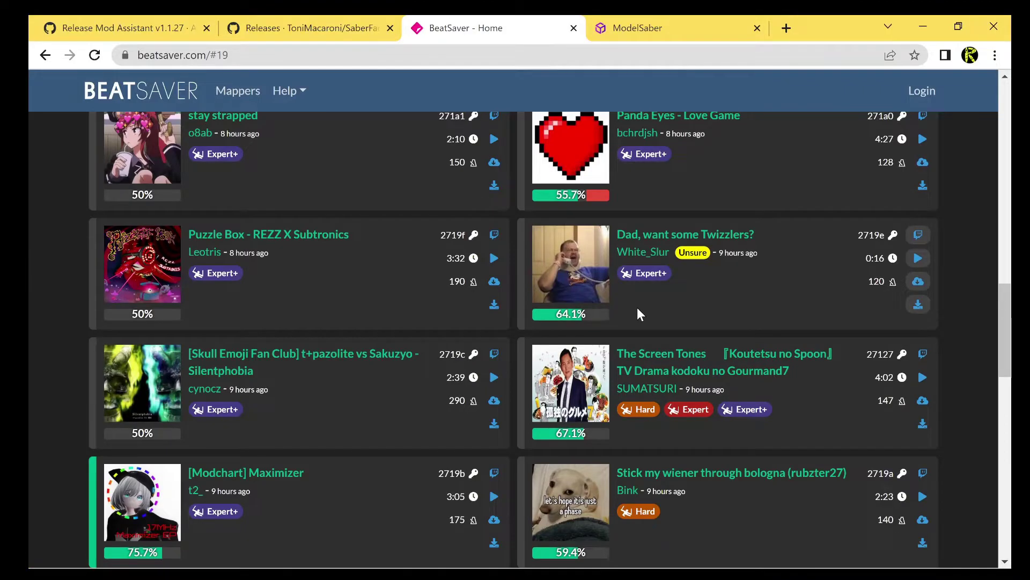
scroll(633, 313, down, 3)
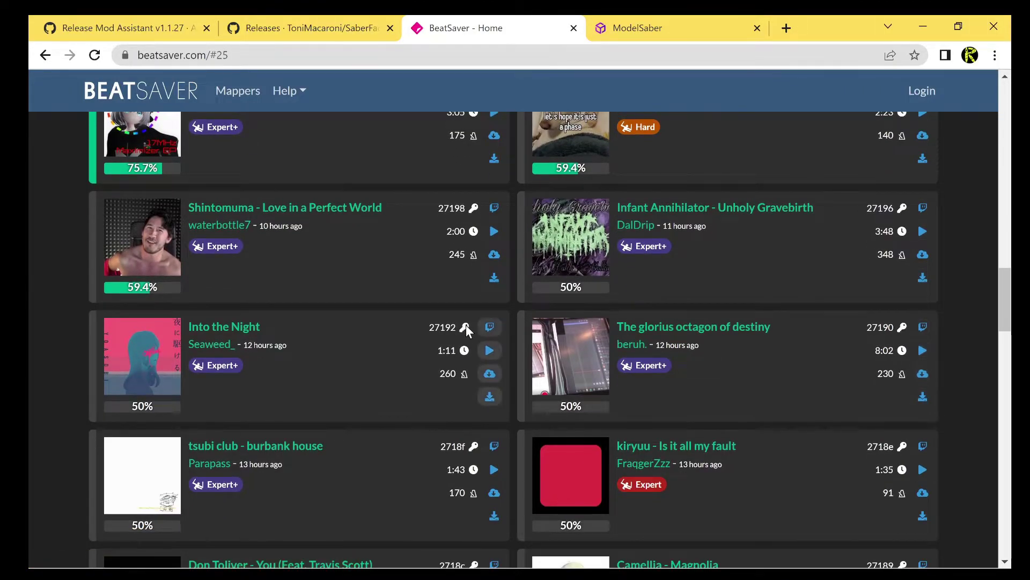
scroll(466, 324, down, 7)
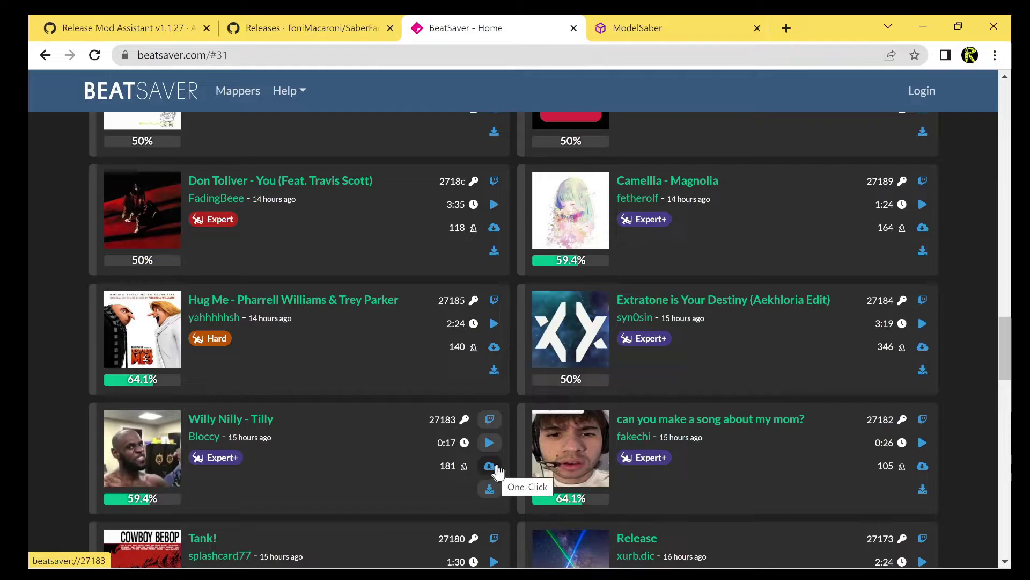
scroll(566, 441, down, 6)
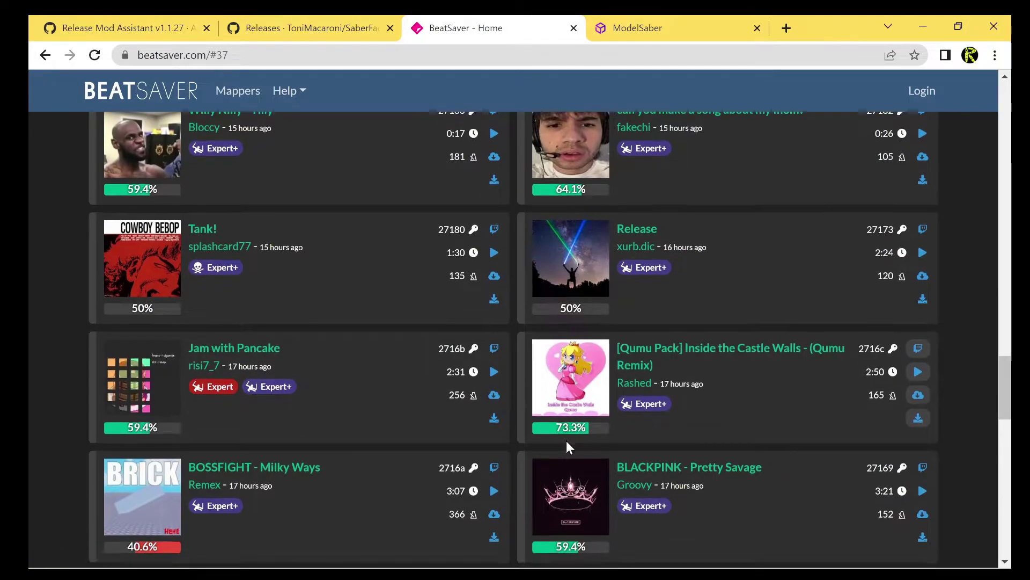
scroll(566, 440, down, 13)
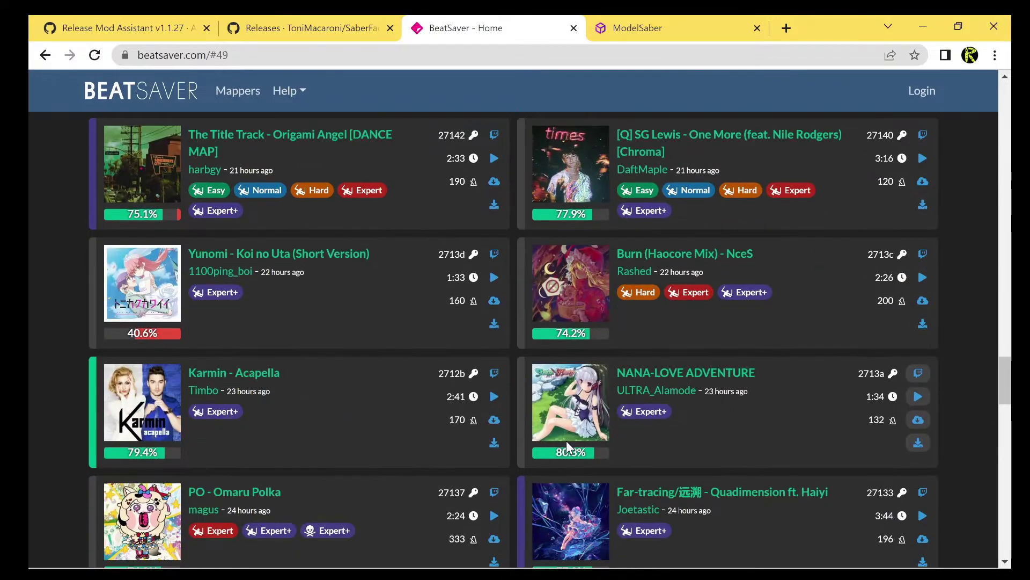
scroll(565, 440, down, 10)
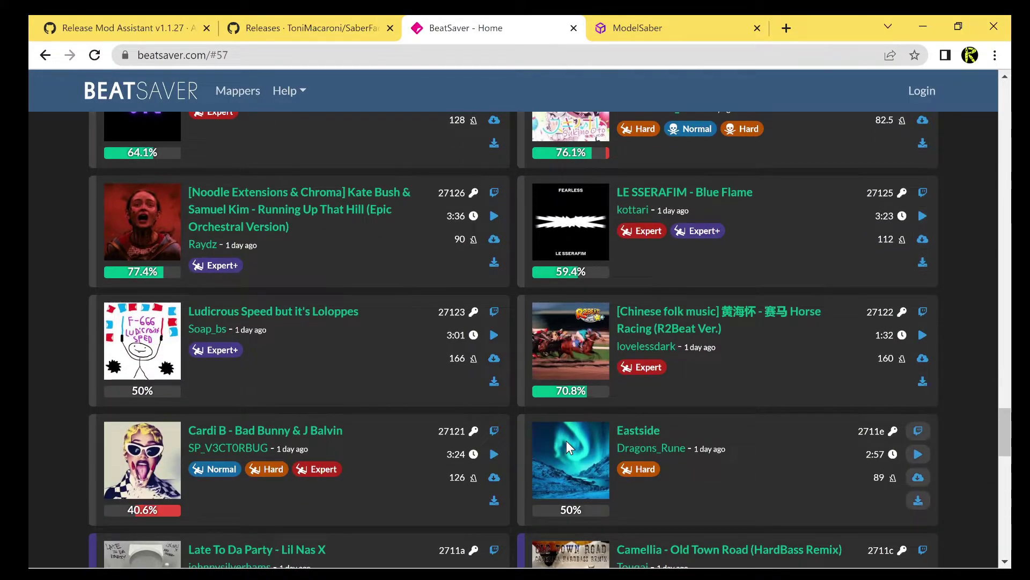
scroll(565, 430, down, 9)
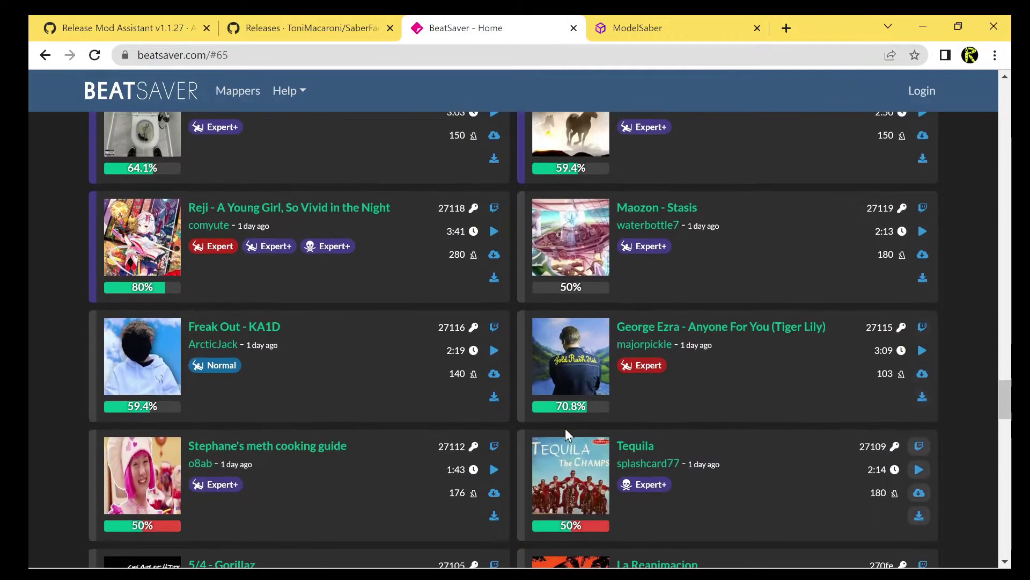
scroll(565, 430, down, 10)
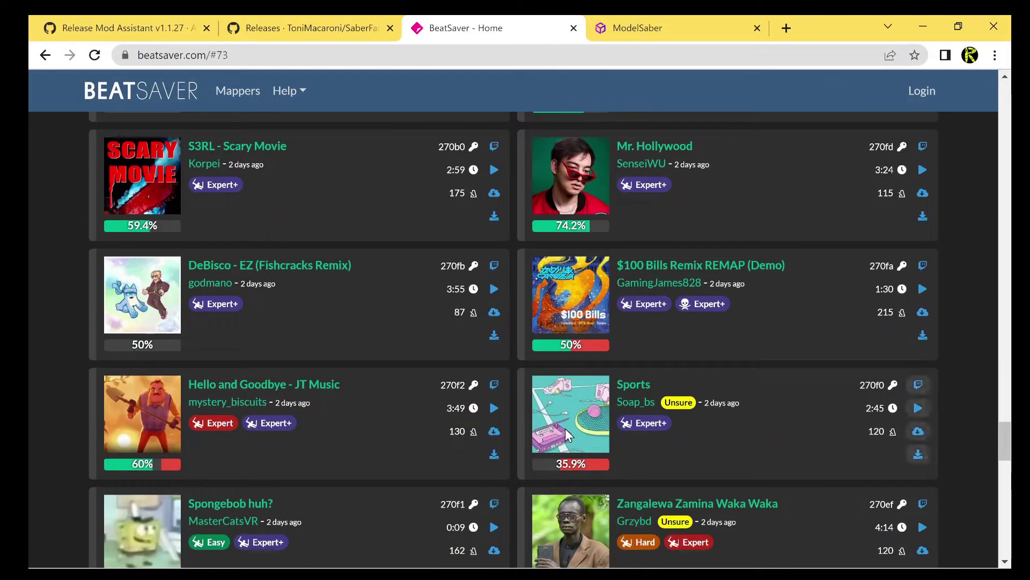
scroll(566, 428, down, 8)
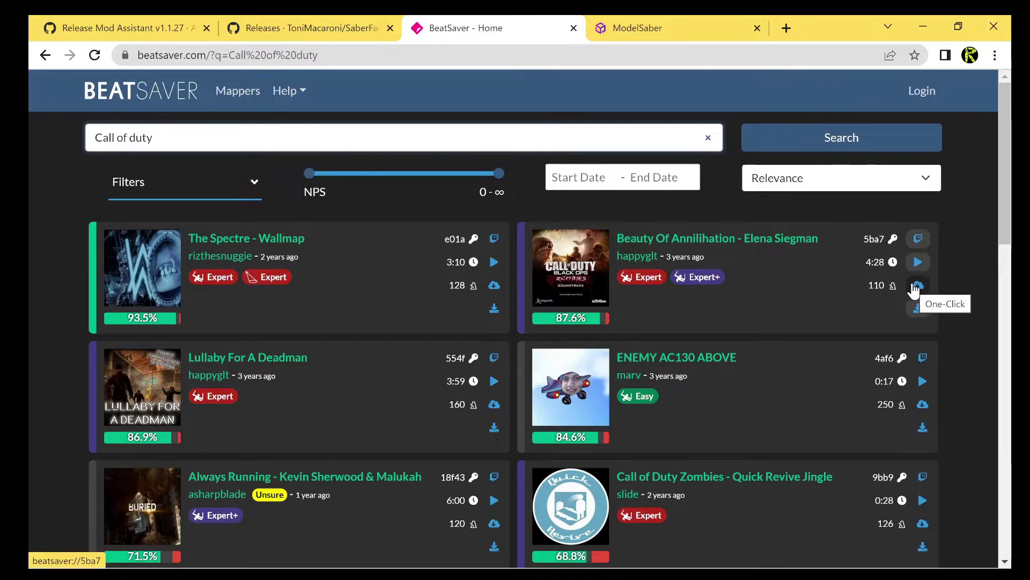
One-click install the Beauty Of Annihilation map (5ba7) via Mod Assistant, then close the installer.
click(914, 289)
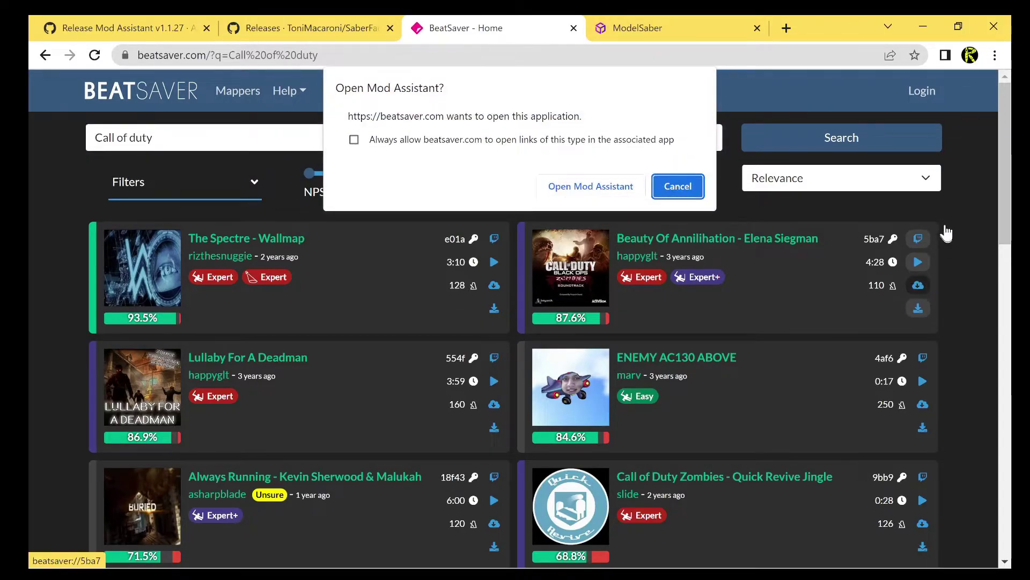
click(617, 185)
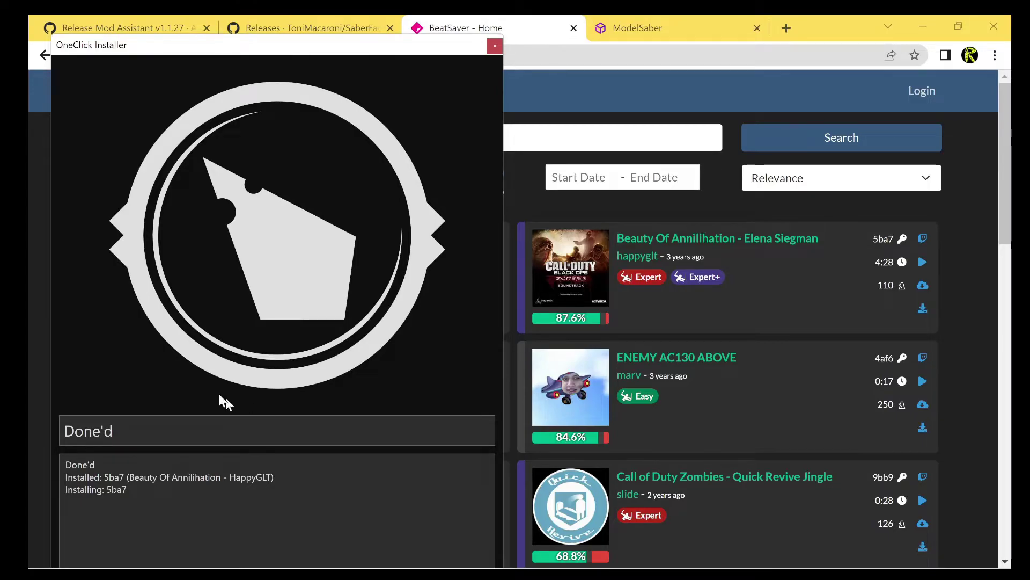
click(495, 46)
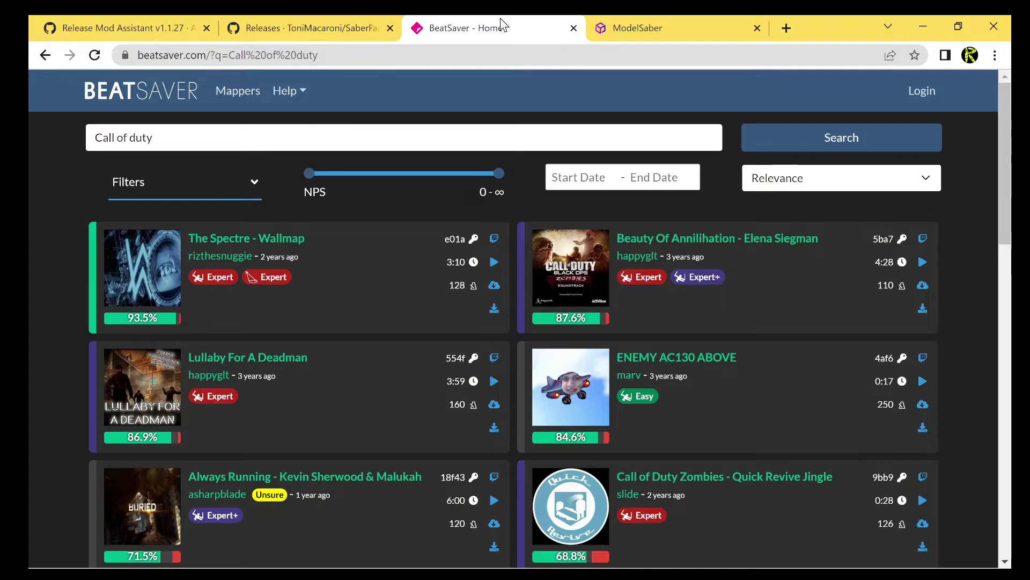
Browse the first page of ModelSaber PC sabers, then move to page 2.
click(655, 37)
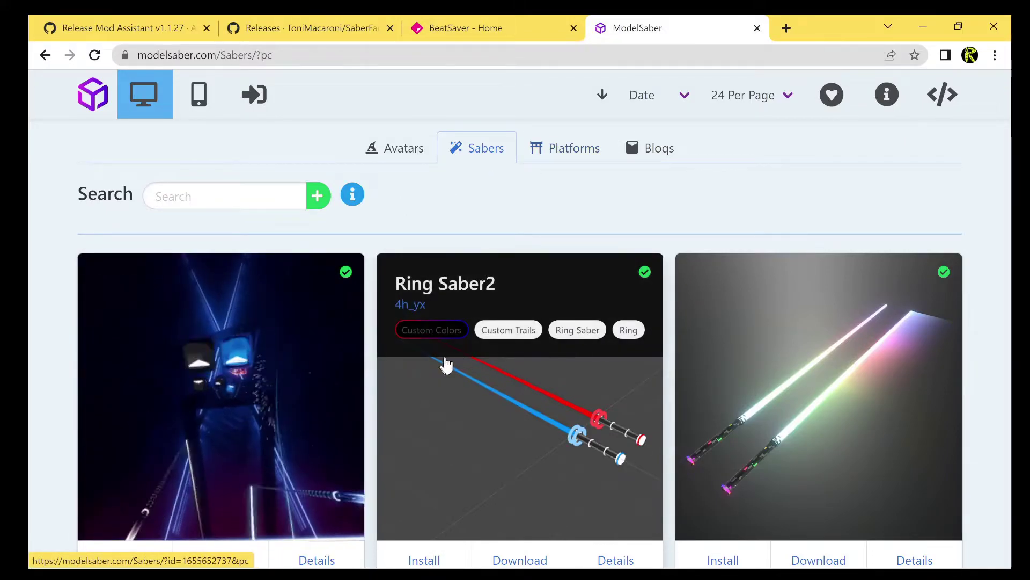
scroll(524, 180, down, 5)
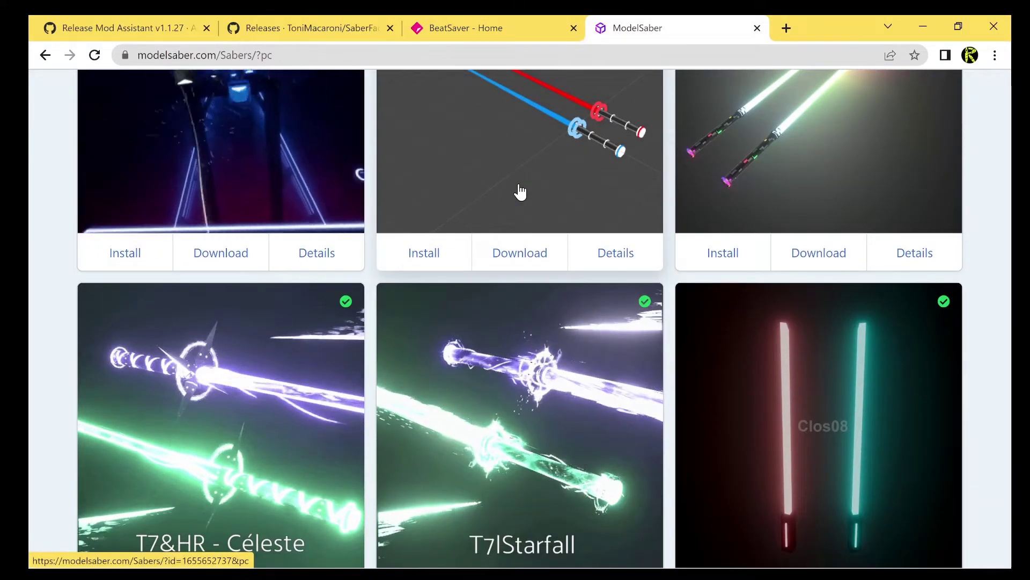
scroll(520, 193, down, 12)
scroll(520, 212, down, 6)
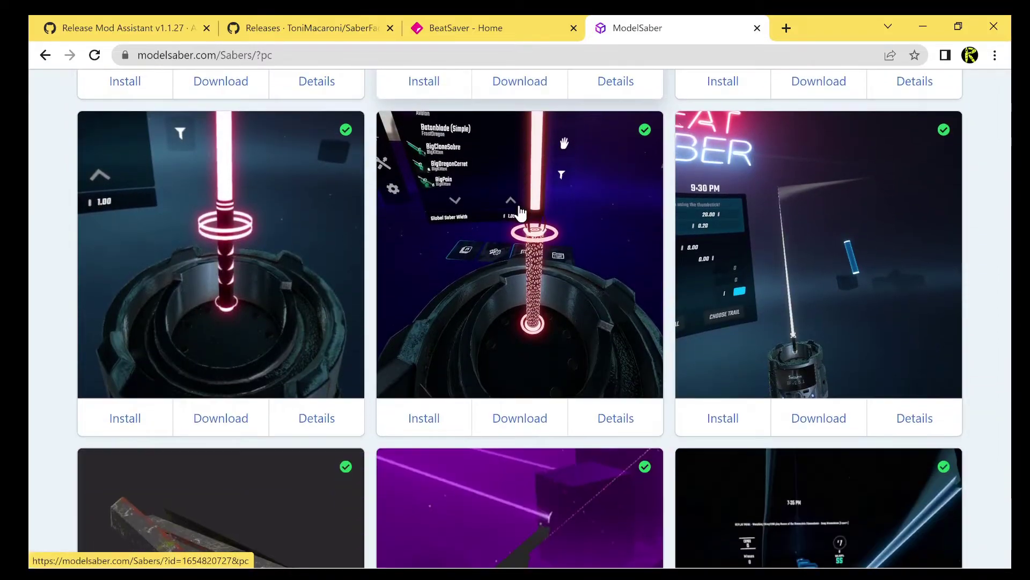
scroll(522, 213, down, 3)
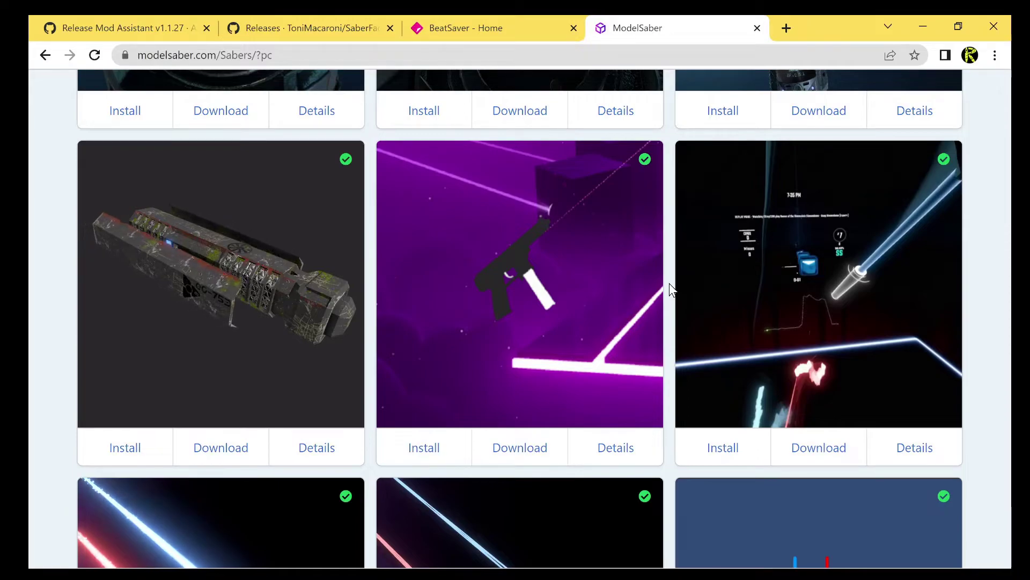
scroll(669, 282, down, 10)
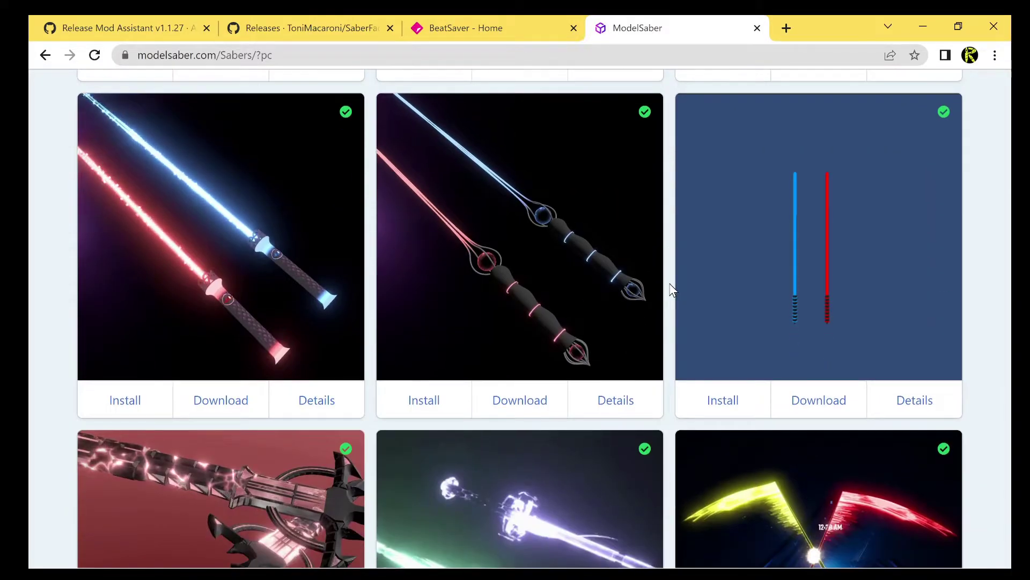
scroll(672, 290, down, 8)
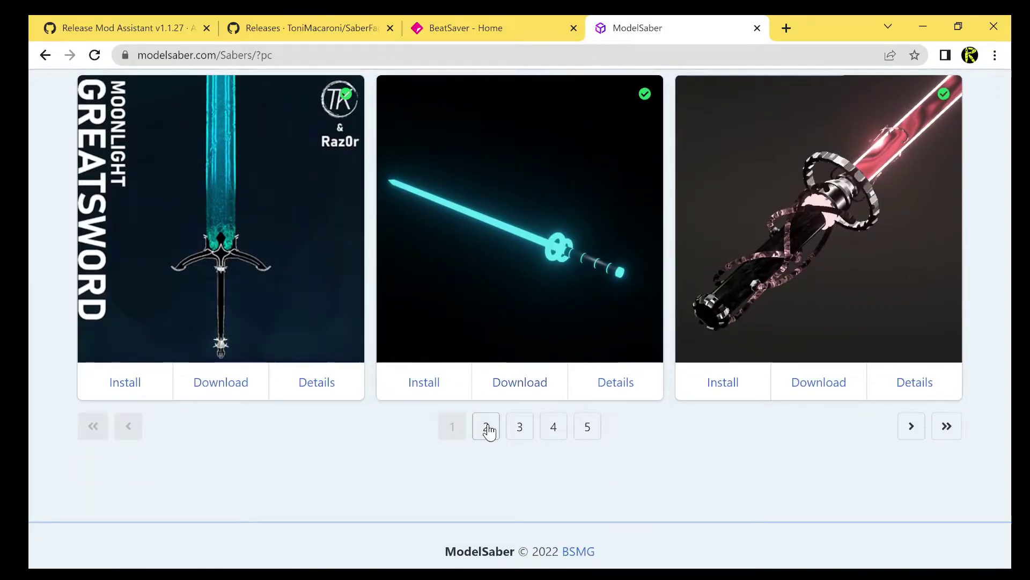
click(487, 427)
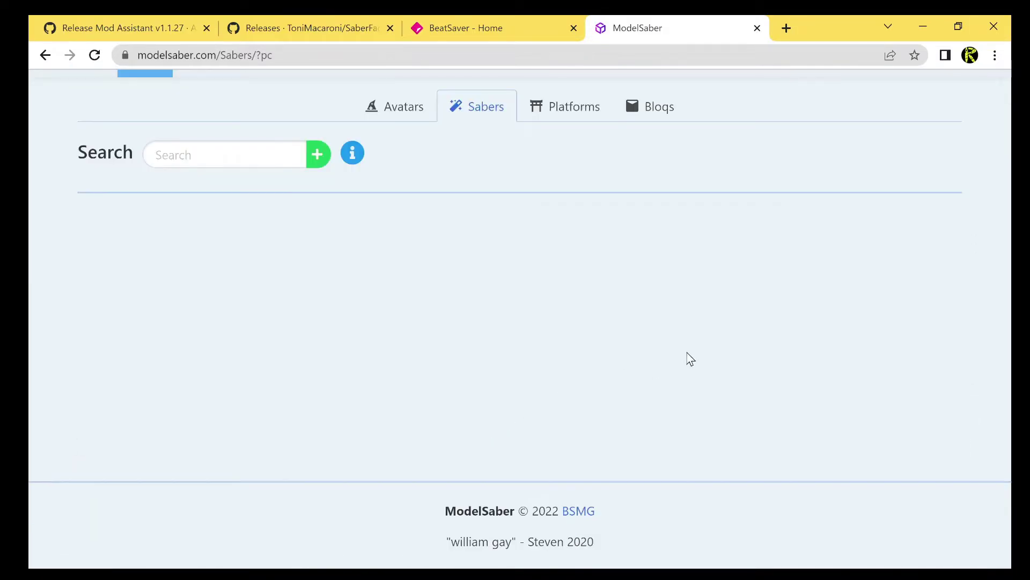
Look through page 2 of the saber listings, then move to page 3.
scroll(674, 374, up, 8)
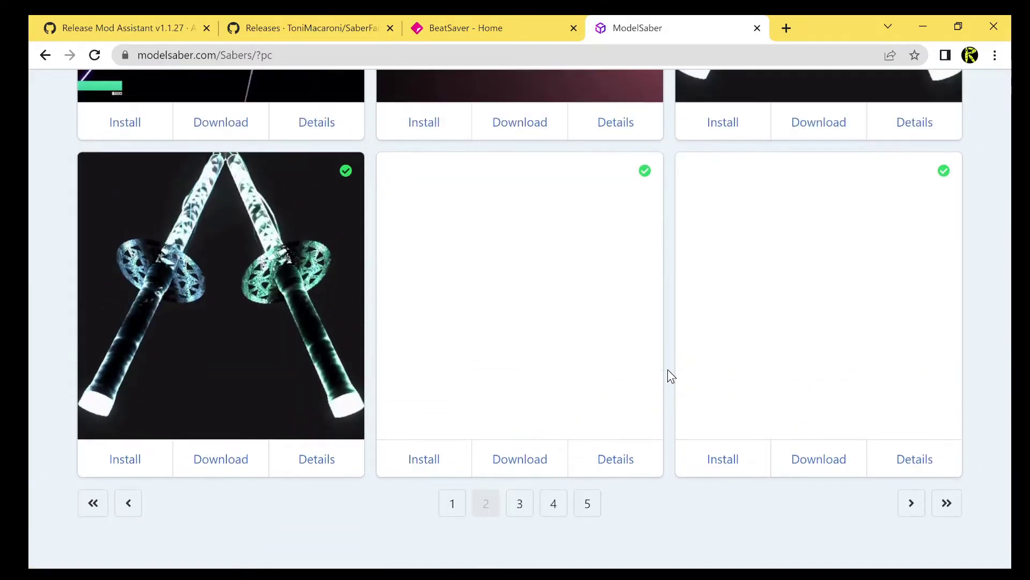
scroll(671, 375, up, 12)
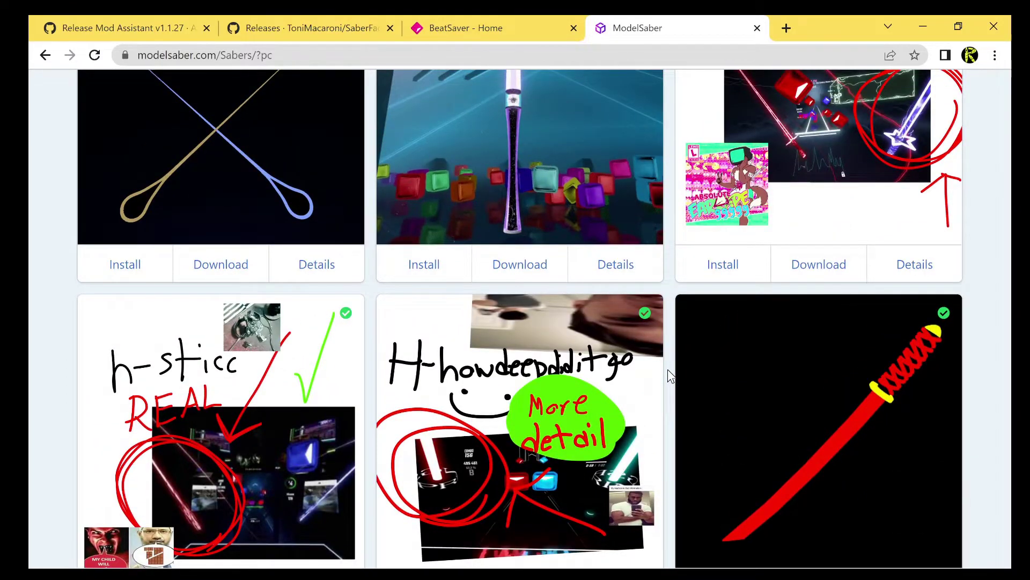
scroll(671, 376, up, 14)
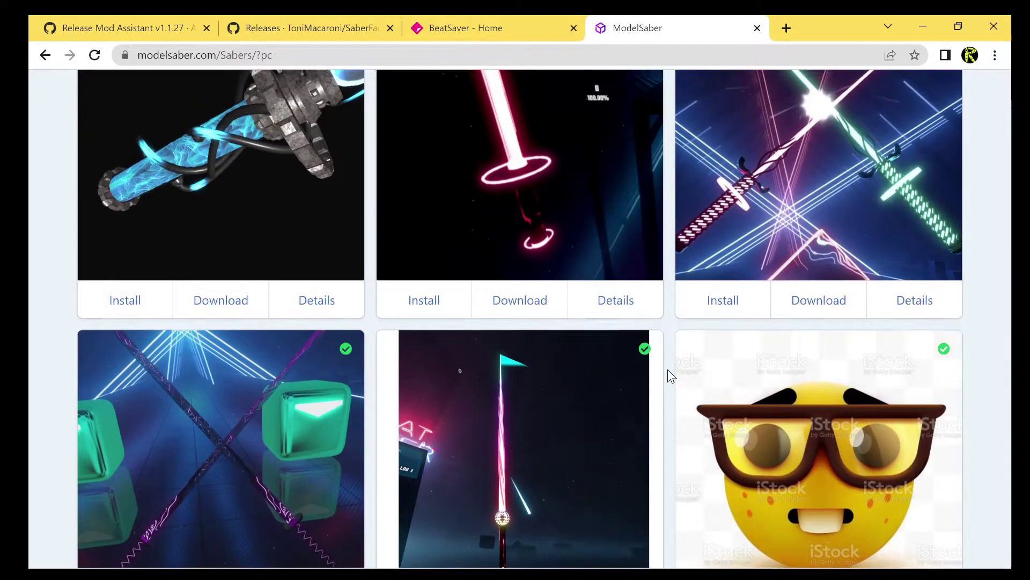
scroll(671, 376, up, 10)
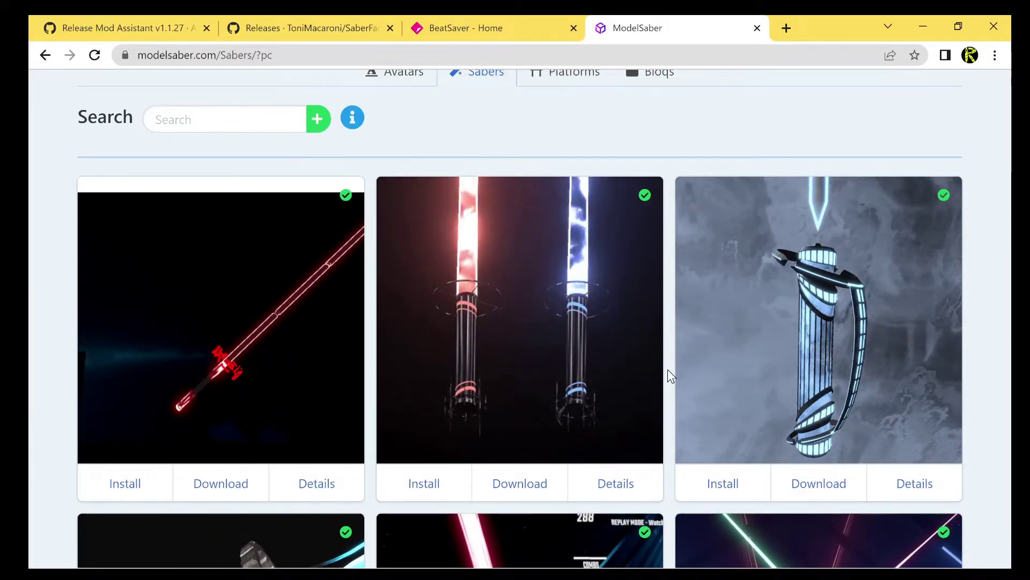
scroll(671, 376, down, 20)
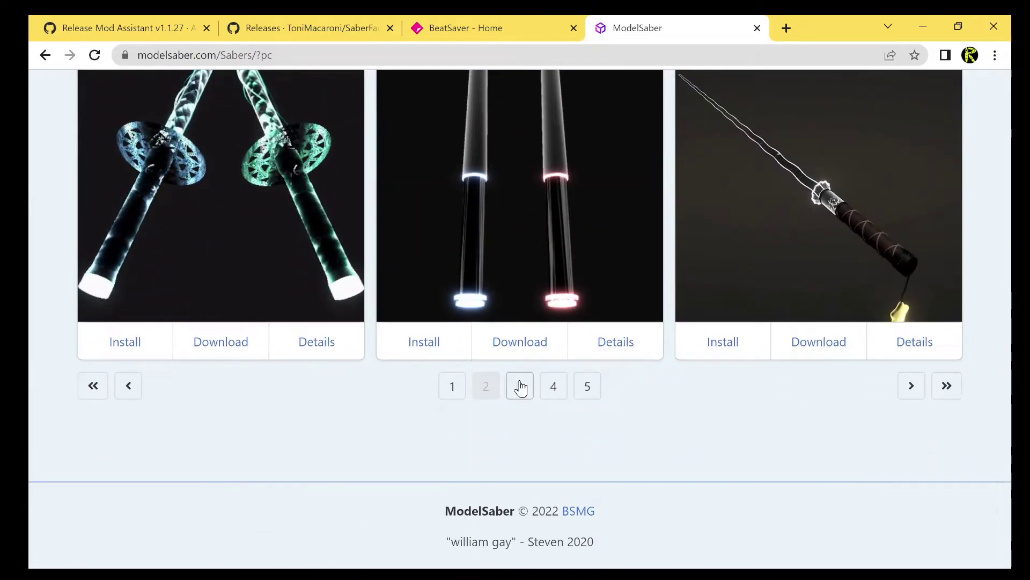
click(520, 387)
Browse page 3 of the sabers to find the L05/R-HexagonKlingen saber.
scroll(524, 381, down, 10)
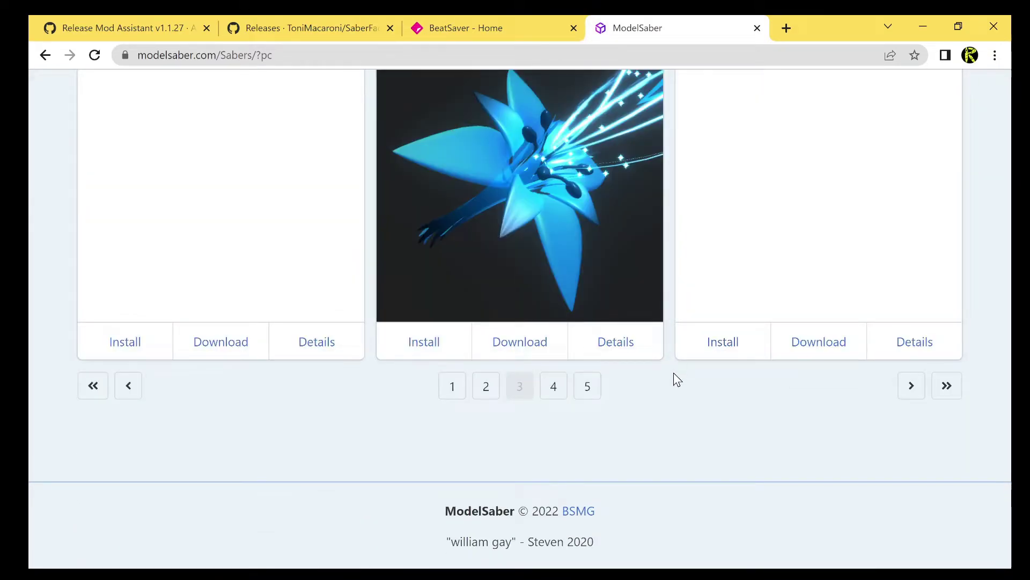
scroll(675, 373, up, 7)
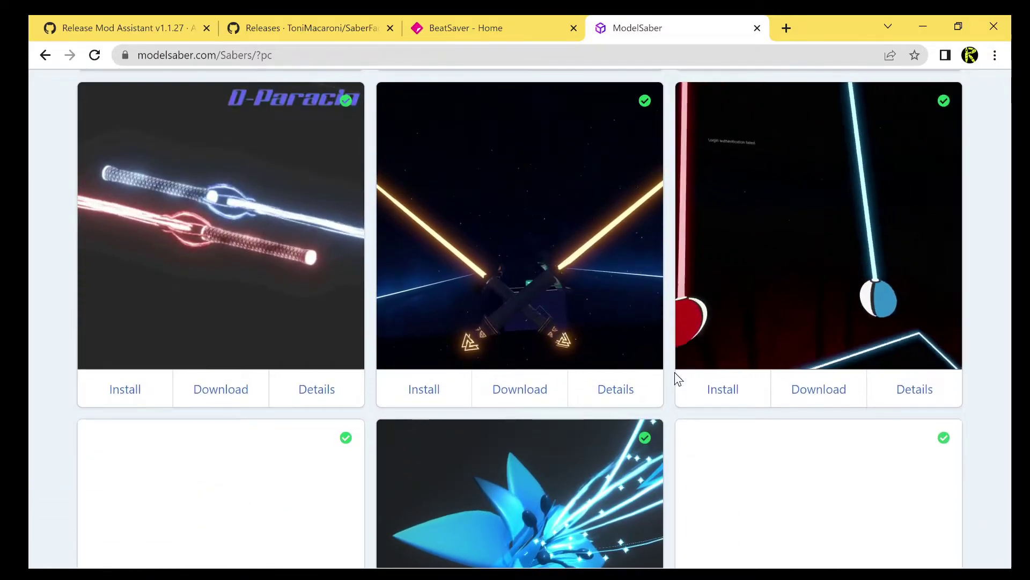
scroll(675, 372, up, 15)
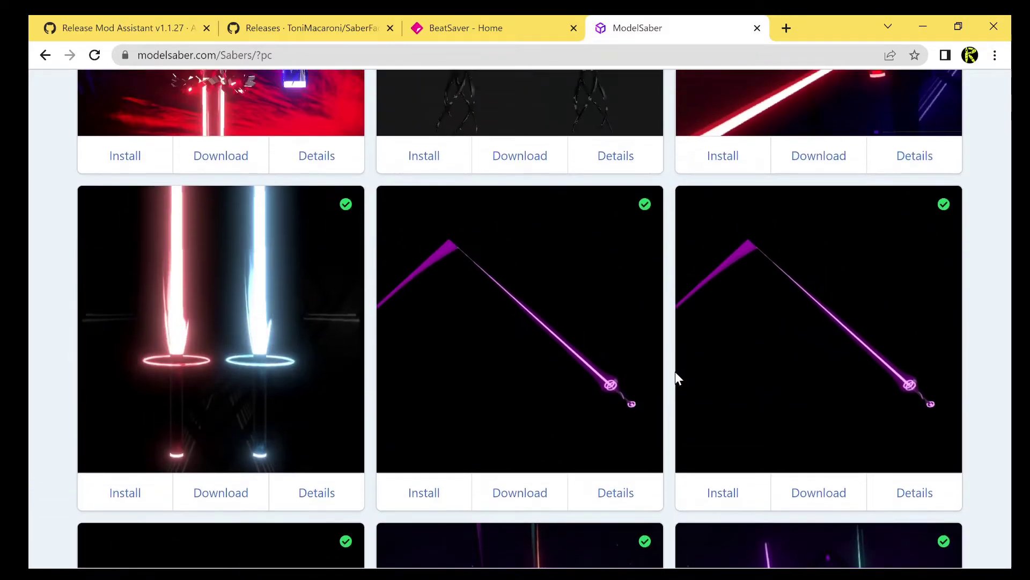
scroll(675, 378, up, 6)
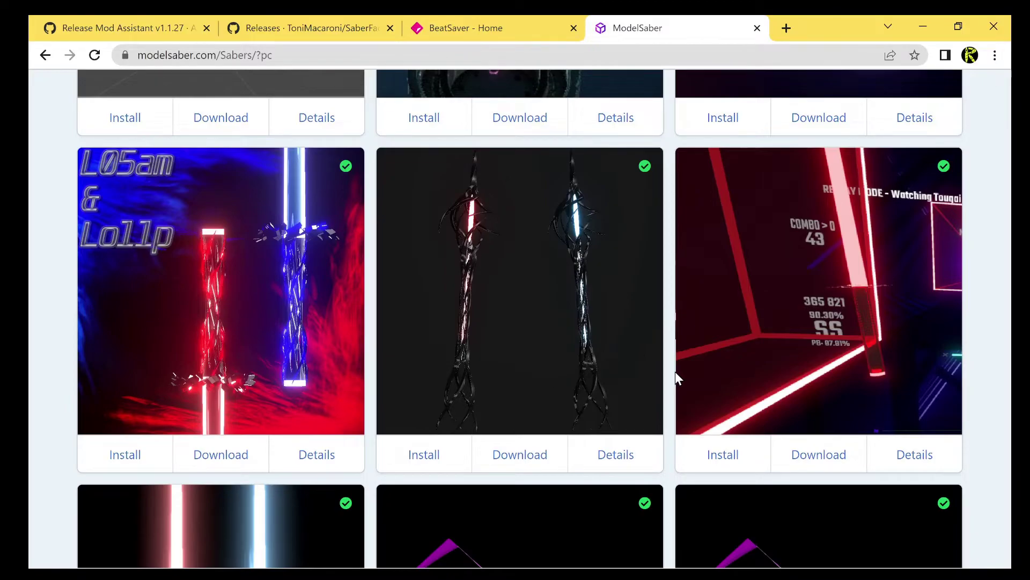
scroll(675, 371, up, 18)
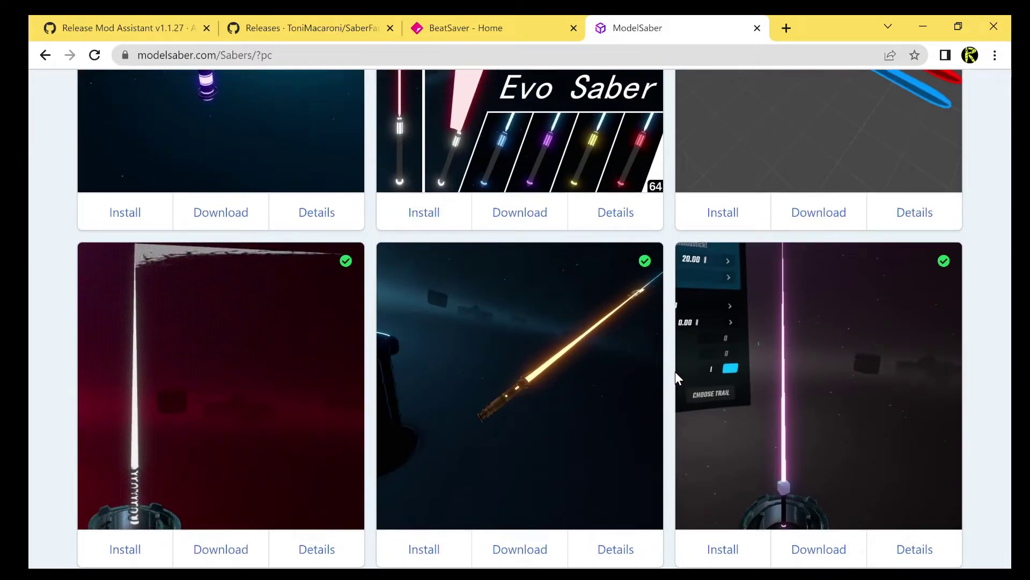
scroll(676, 371, up, 6)
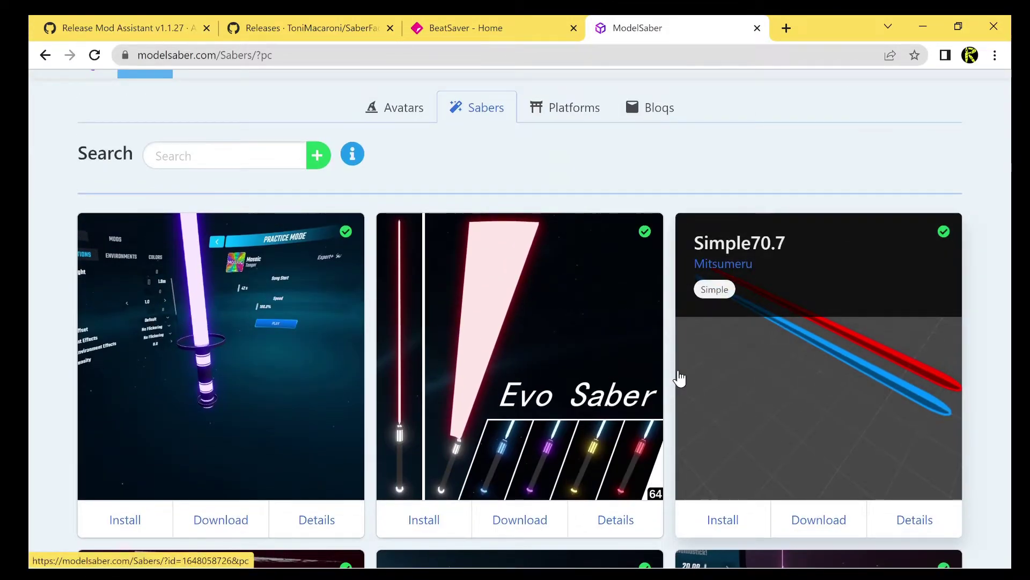
scroll(679, 378, down, 15)
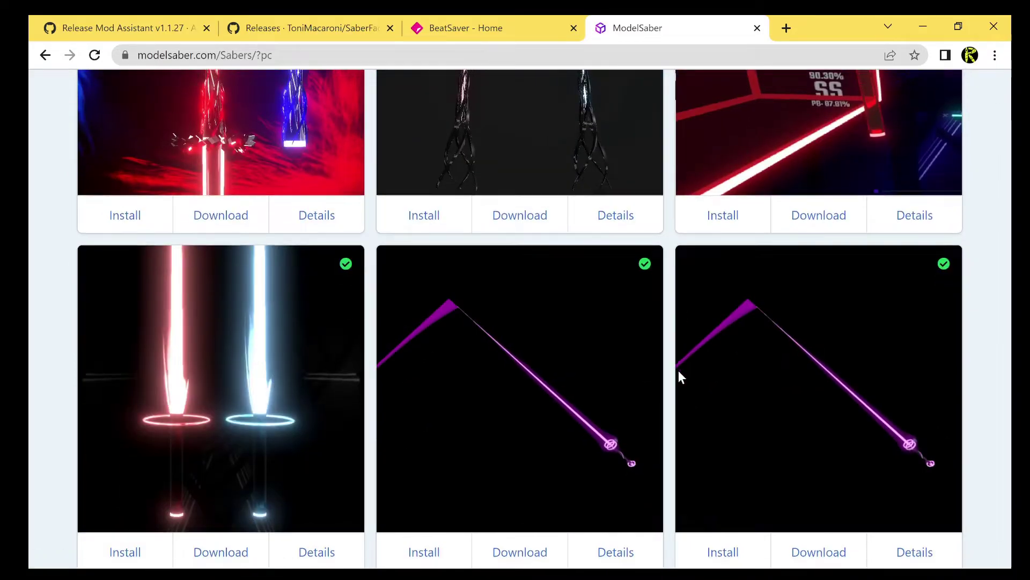
scroll(679, 371, down, 20)
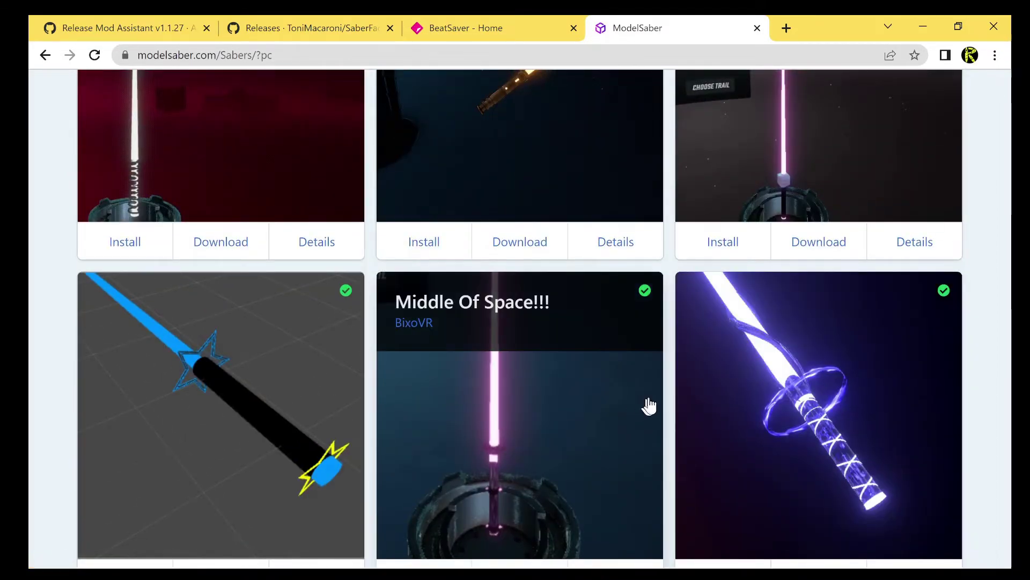
scroll(650, 406, down, 3)
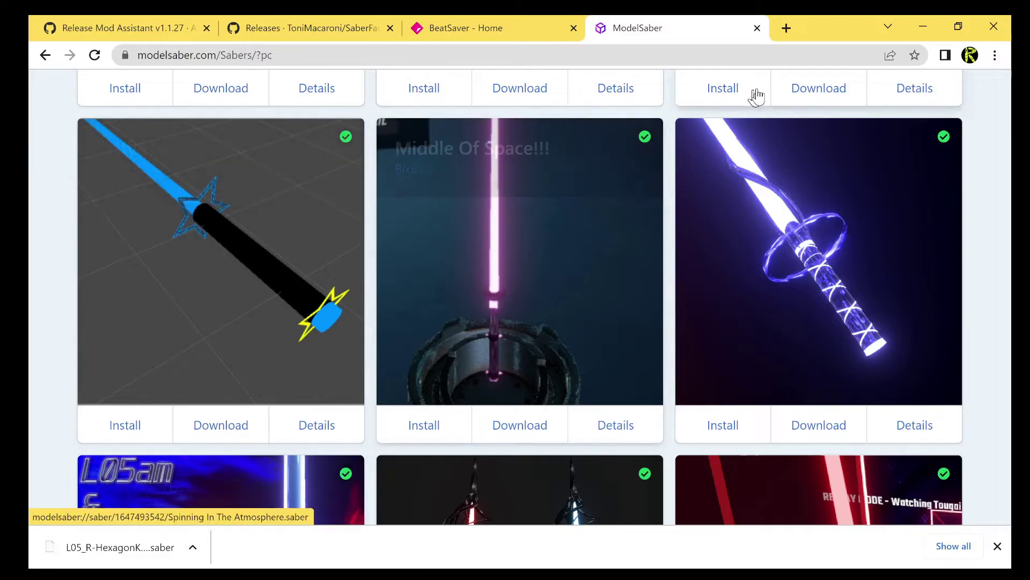
Shrink Chrome, close the old game folder window and open a fresh File Explorer.
click(959, 26)
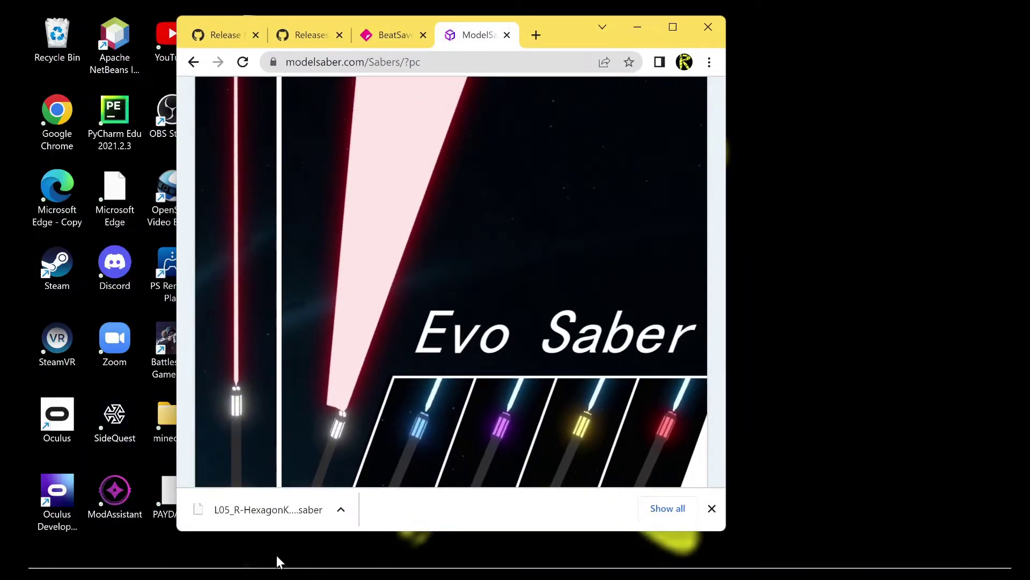
mouse_move(294, 574)
click(466, 558)
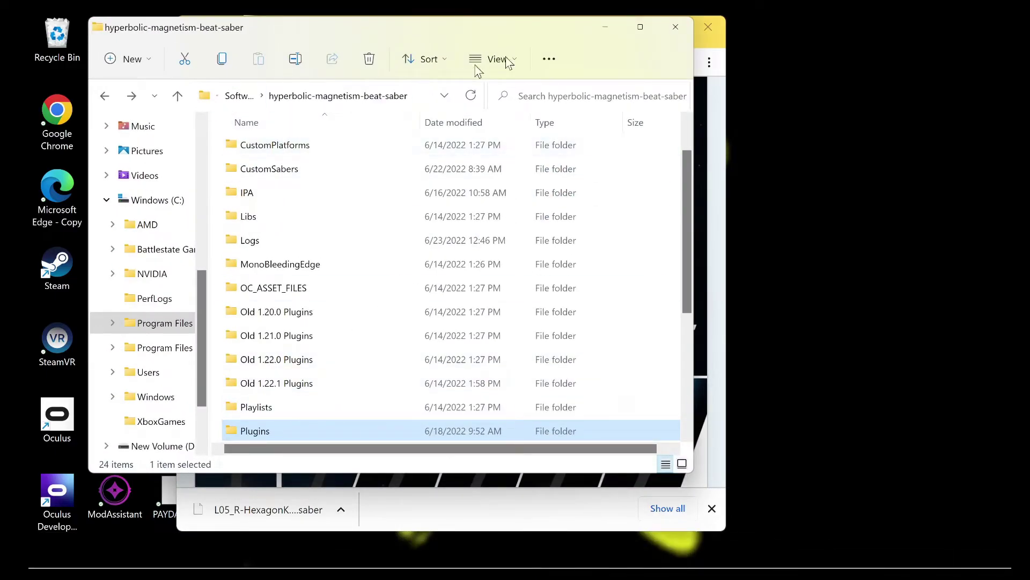
click(678, 28)
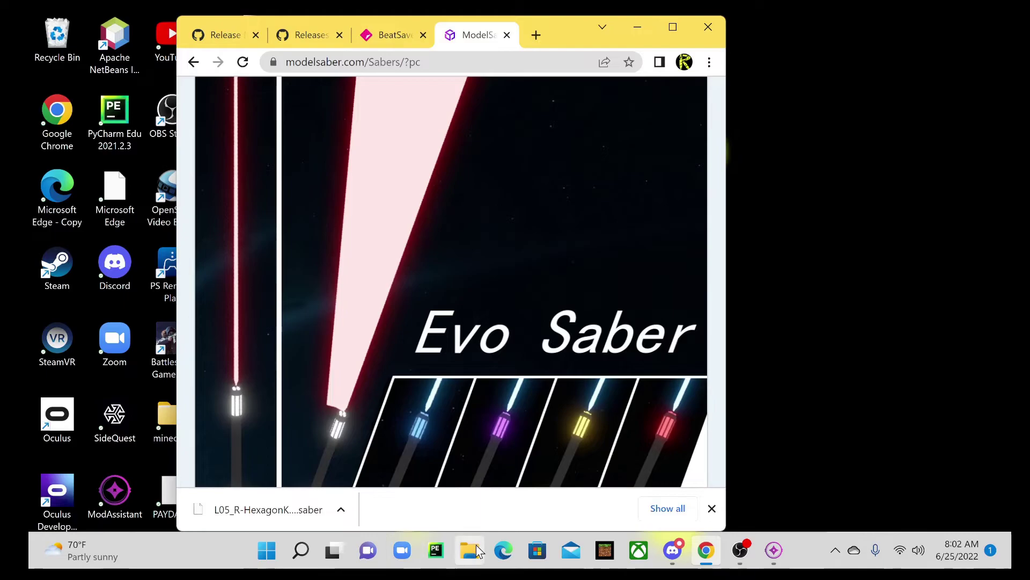
click(475, 546)
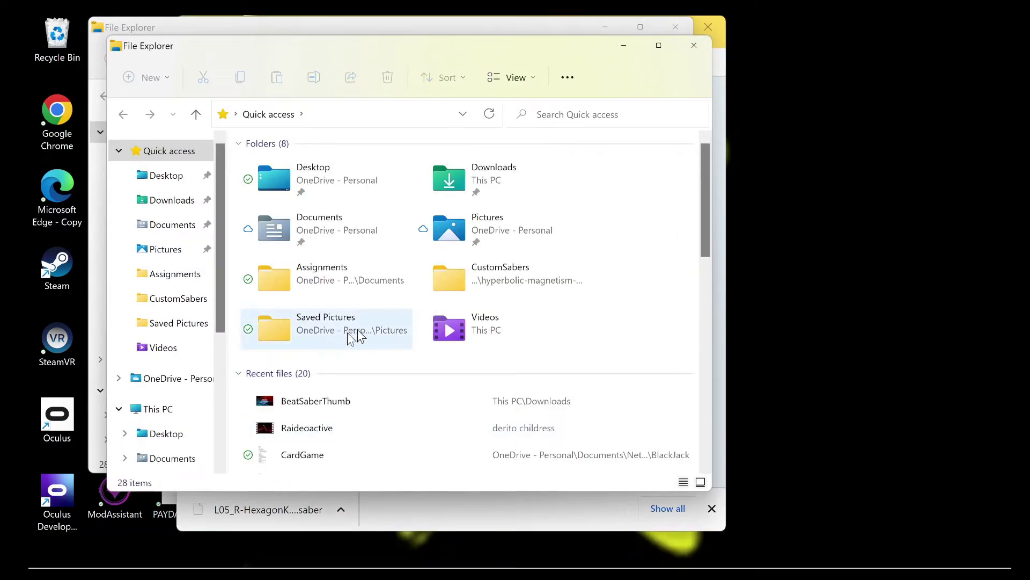
Navigate to C:\Program Files\Oculus\Software\Software\hyperbolic-magnetism-beat-saber.
scroll(160, 392, down, 3)
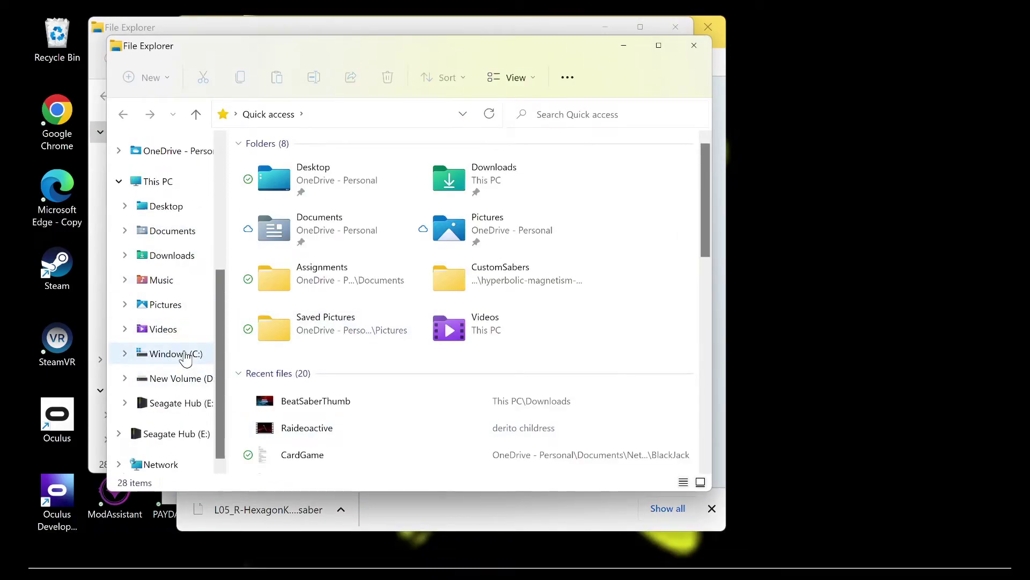
click(182, 355)
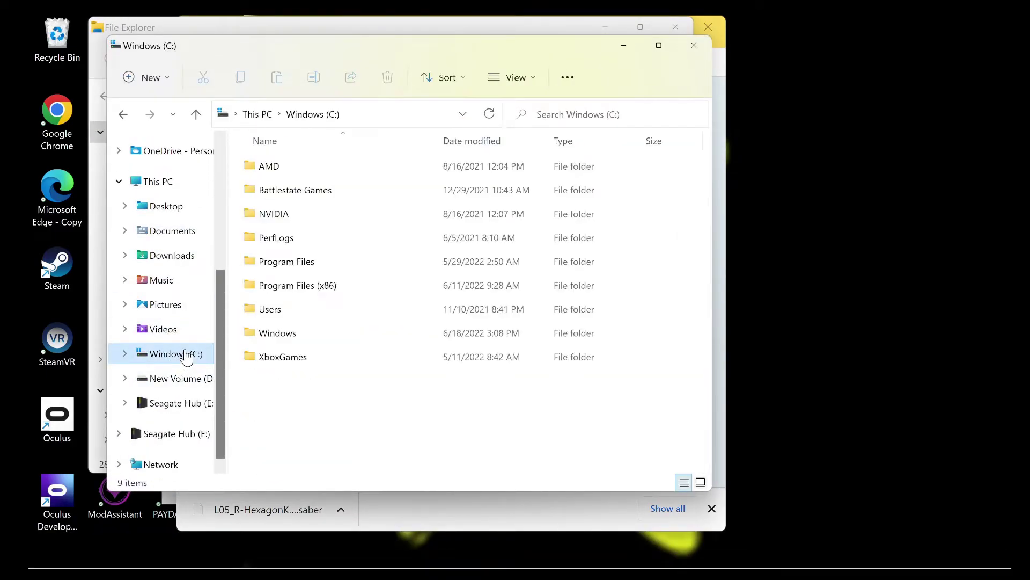
double_click(318, 264)
scroll(329, 272, down, 4)
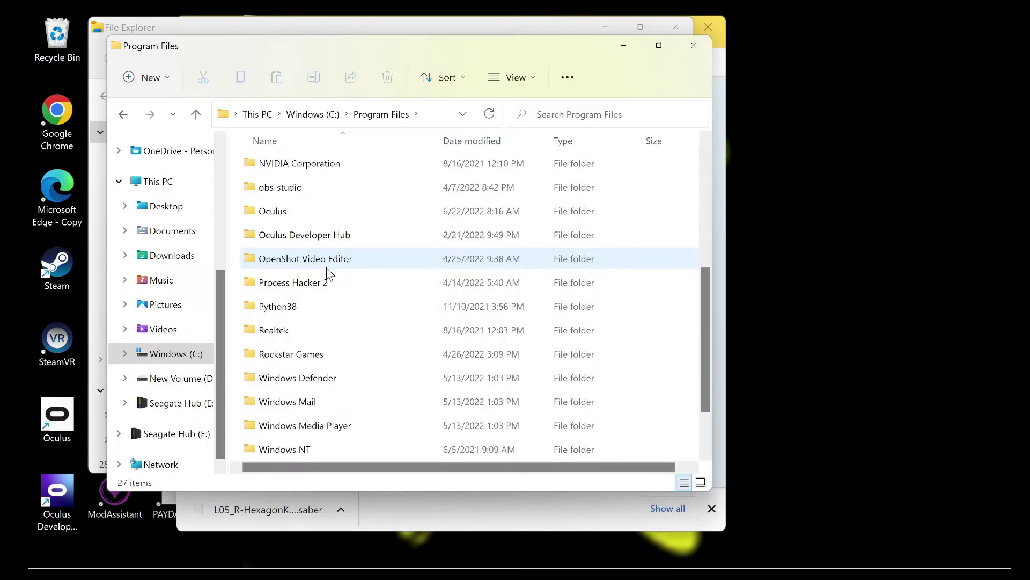
double_click(336, 211)
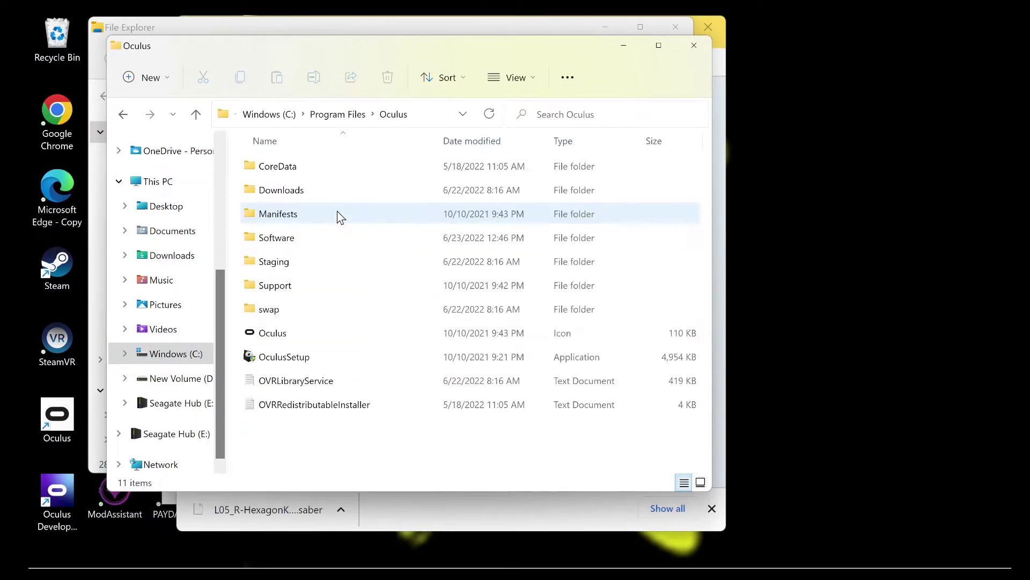
double_click(316, 236)
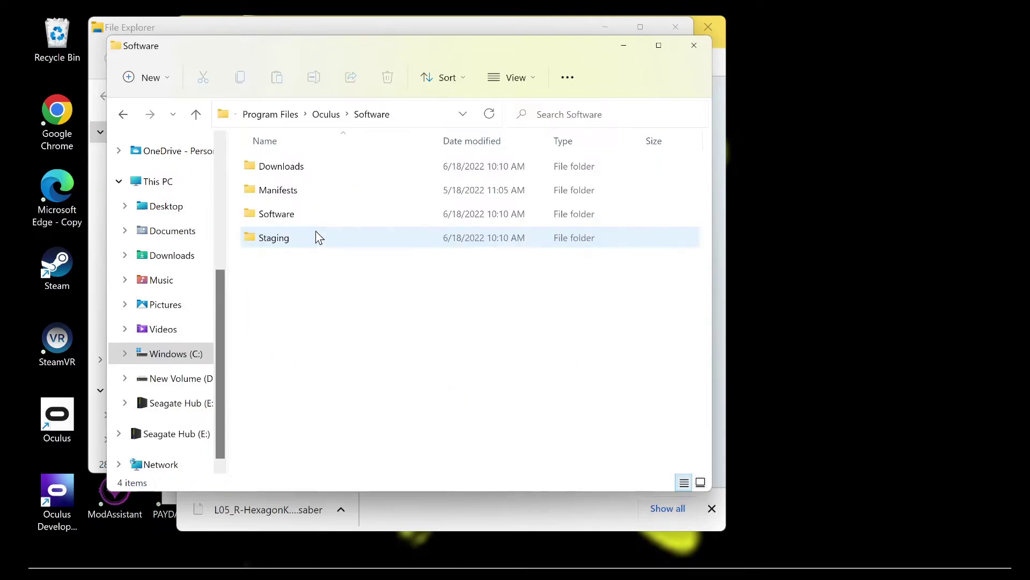
double_click(328, 220)
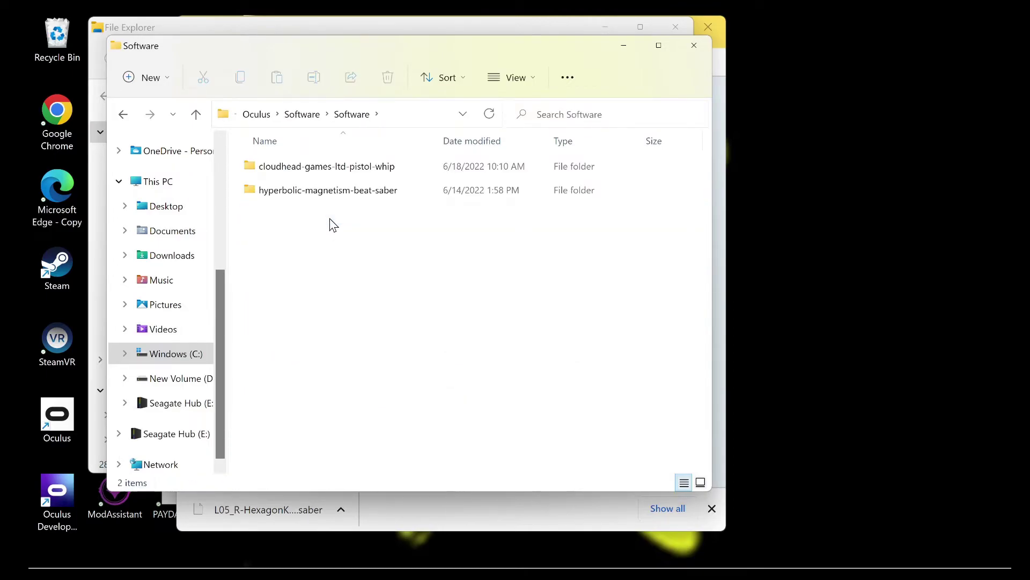
double_click(375, 199)
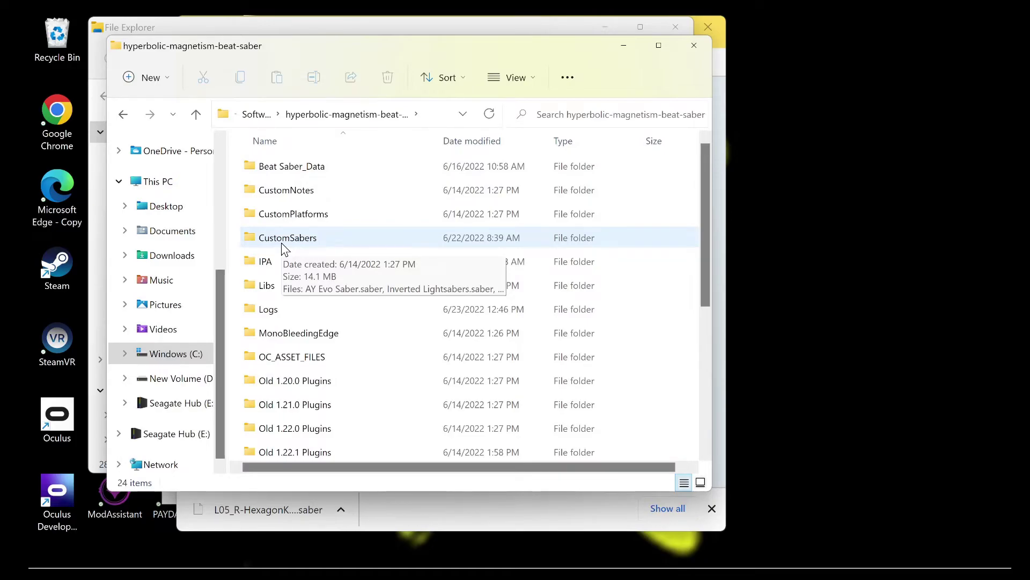
Open the CustomSabers folder inside the game folder.
click(321, 240)
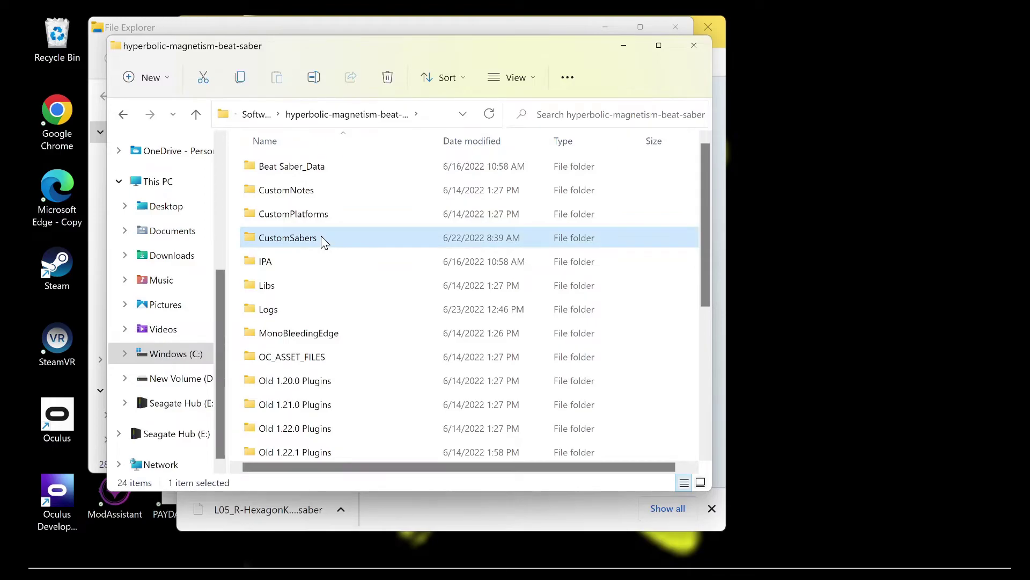
click(321, 239)
click(372, 240)
double_click(371, 236)
click(369, 237)
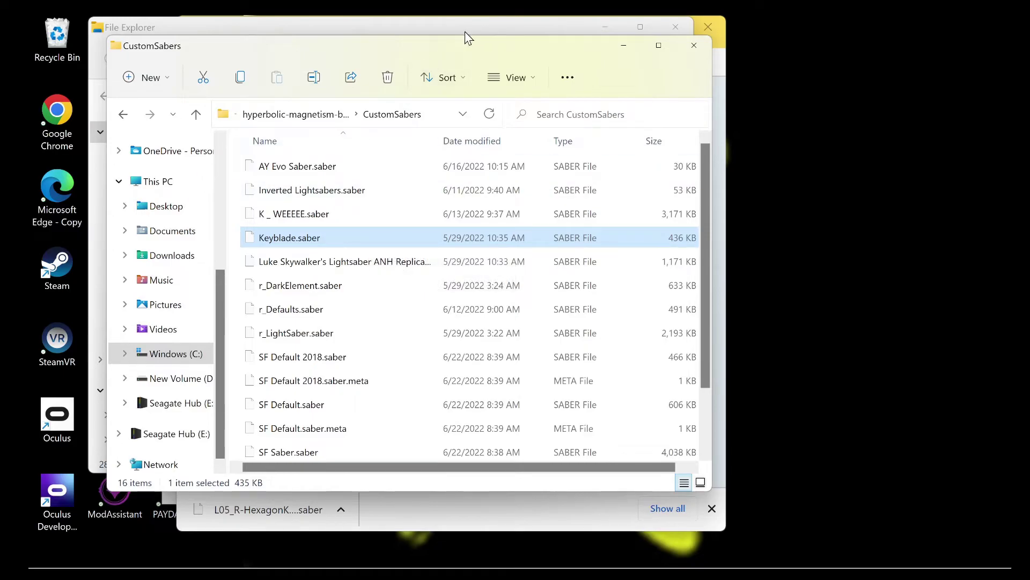
Drag L05_R-HexagonKlingen.saber from Chrome's download bar into the CustomSabers folder.
drag(470, 43, 777, 75)
click(676, 32)
click(524, 25)
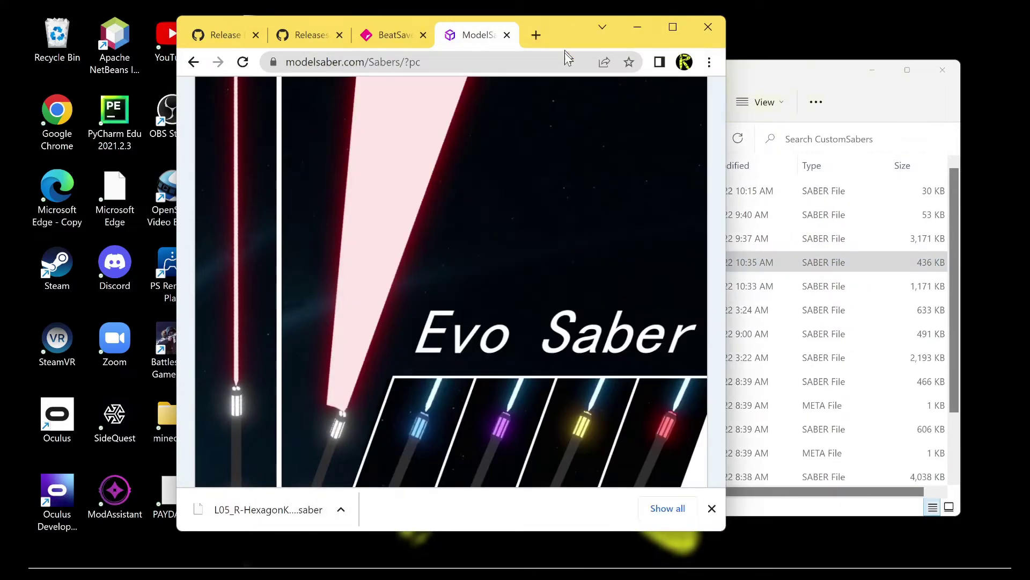
drag(256, 505, 489, 483)
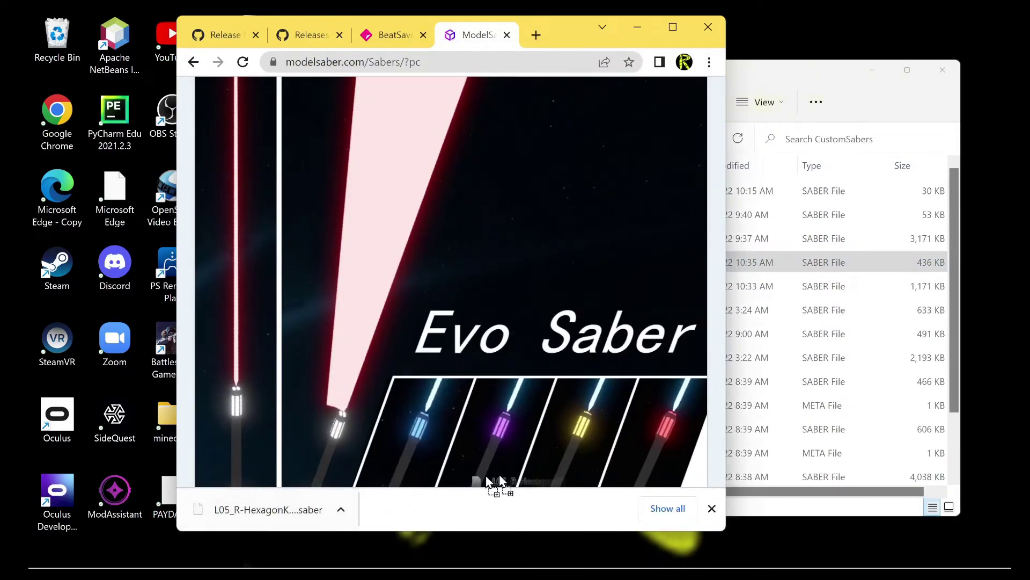
drag(765, 386, 764, 385)
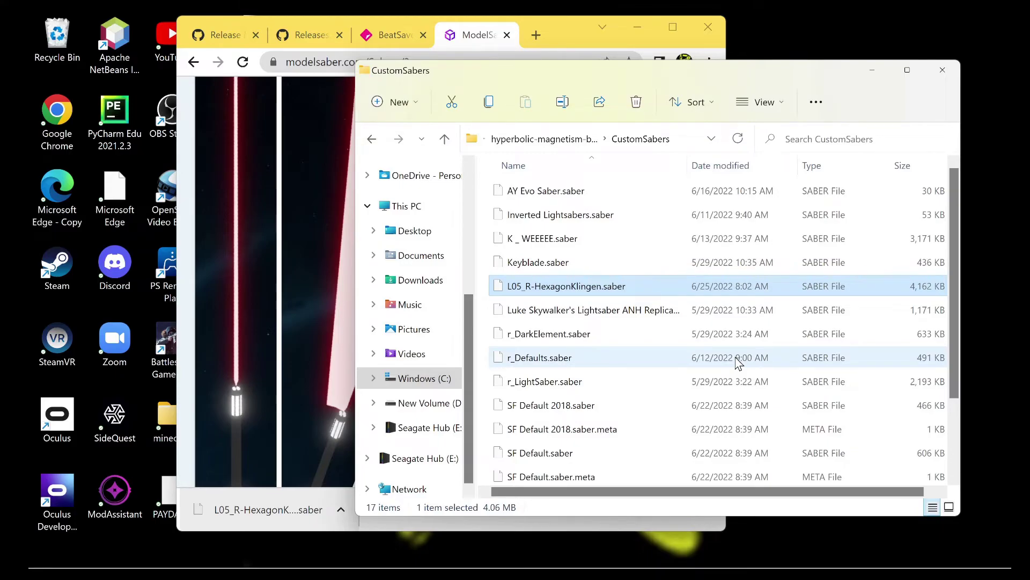
Close the CustomSabers window and the ModelSaber, BeatSaver and SaberFactory tabs.
click(943, 70)
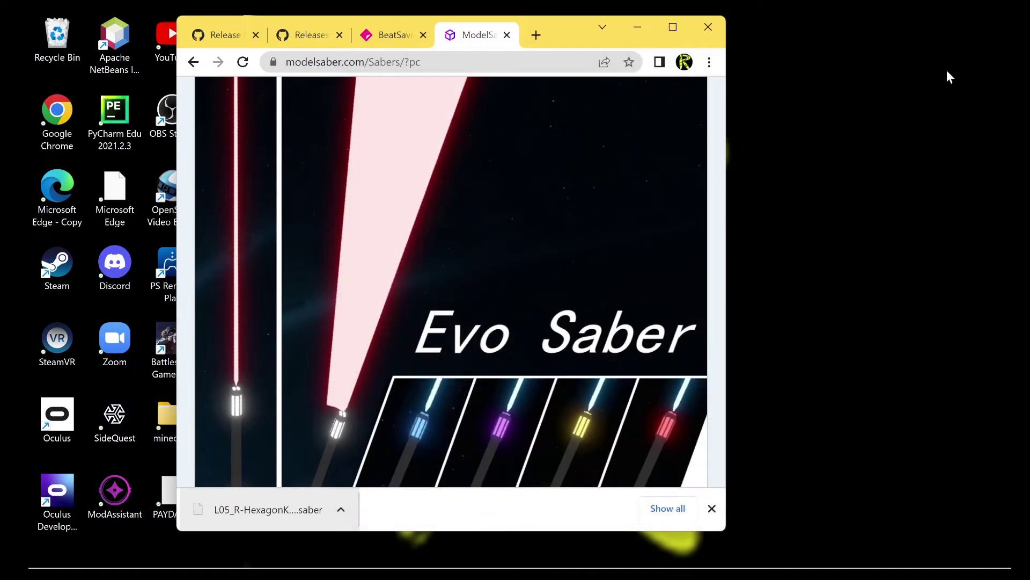
click(507, 35)
click(506, 35)
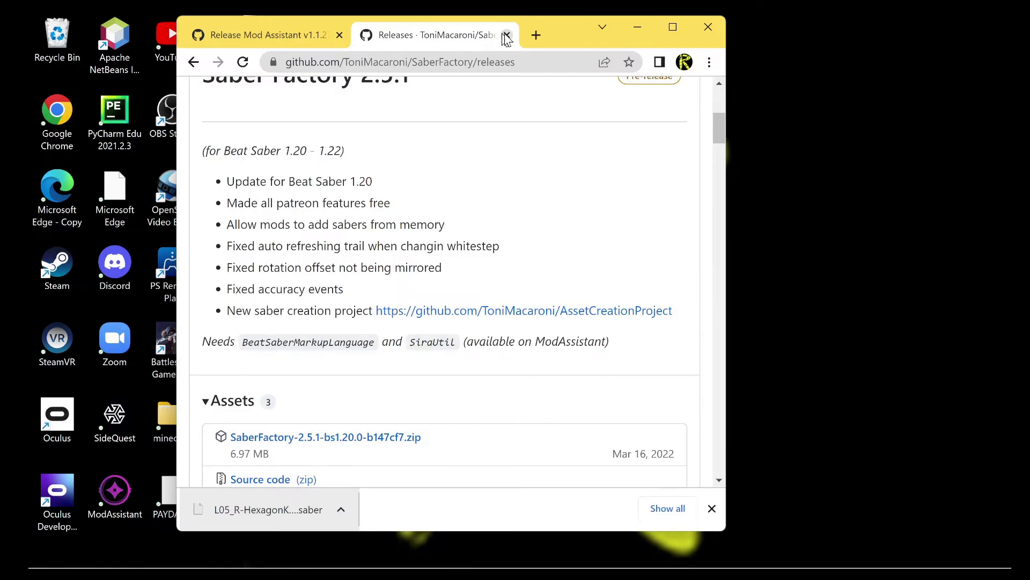
click(507, 35)
Close the last Chrome tab and launch Beat Saber to its main menu.
click(354, 35)
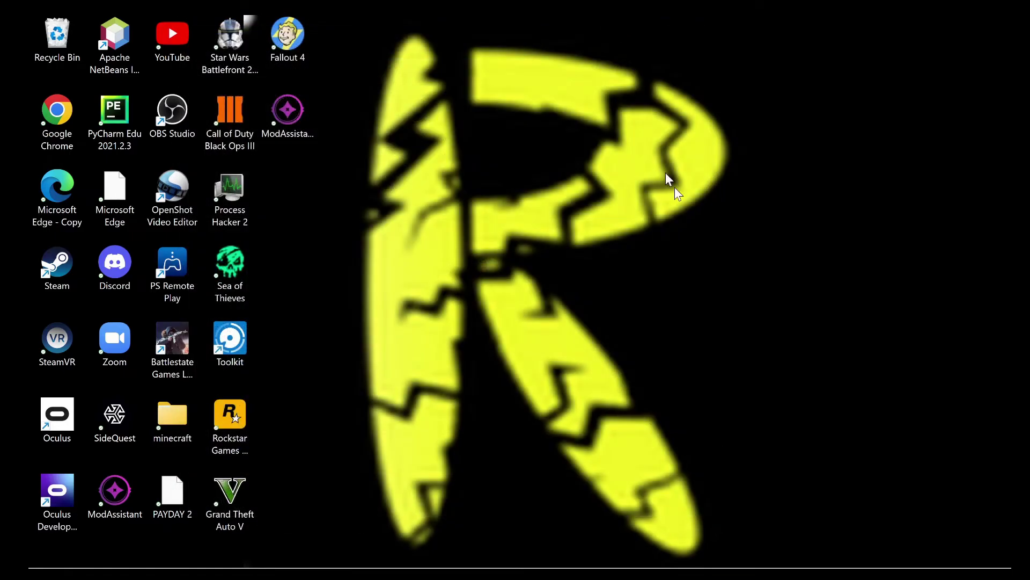
mouse_move(633, 560)
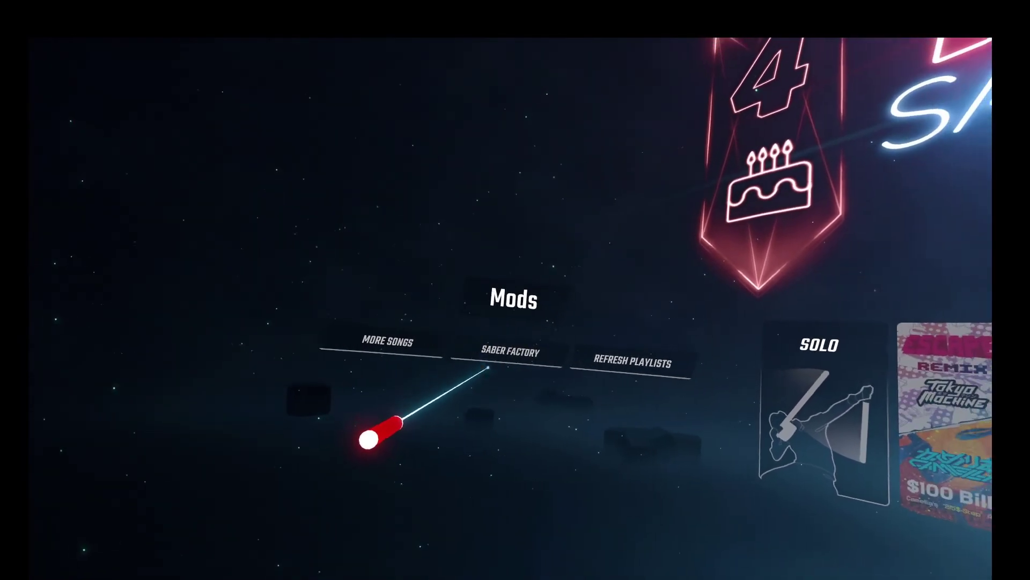
Pick L05/R-HexagonKlingen in Saber Factory's saber list and go back to the main menu.
click(485, 333)
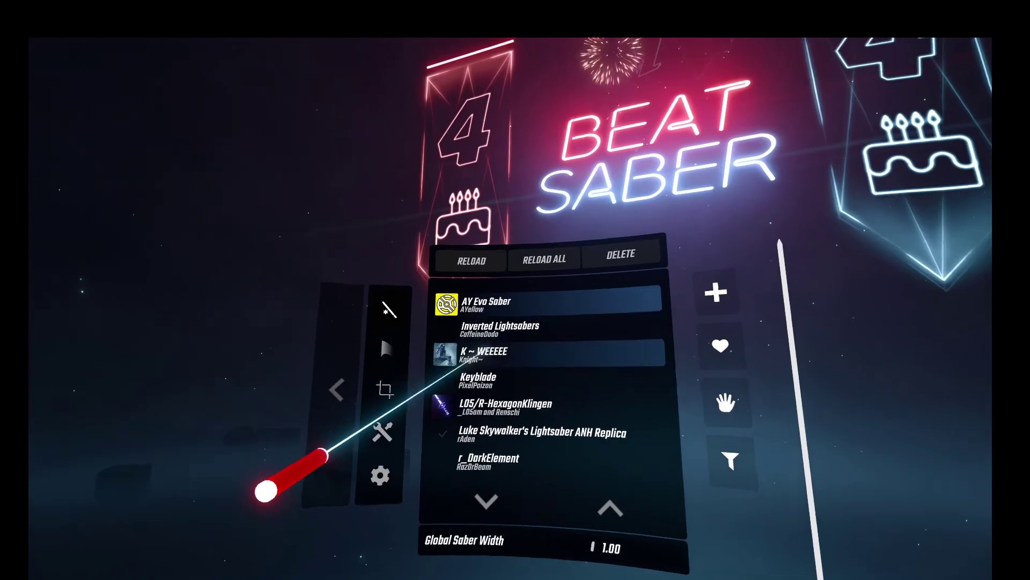
click(516, 353)
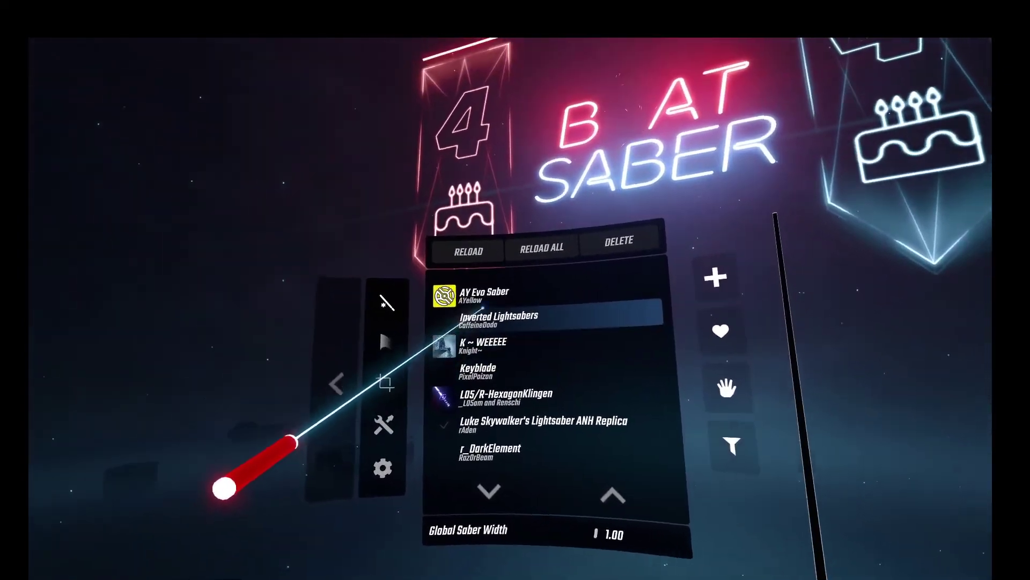
click(507, 396)
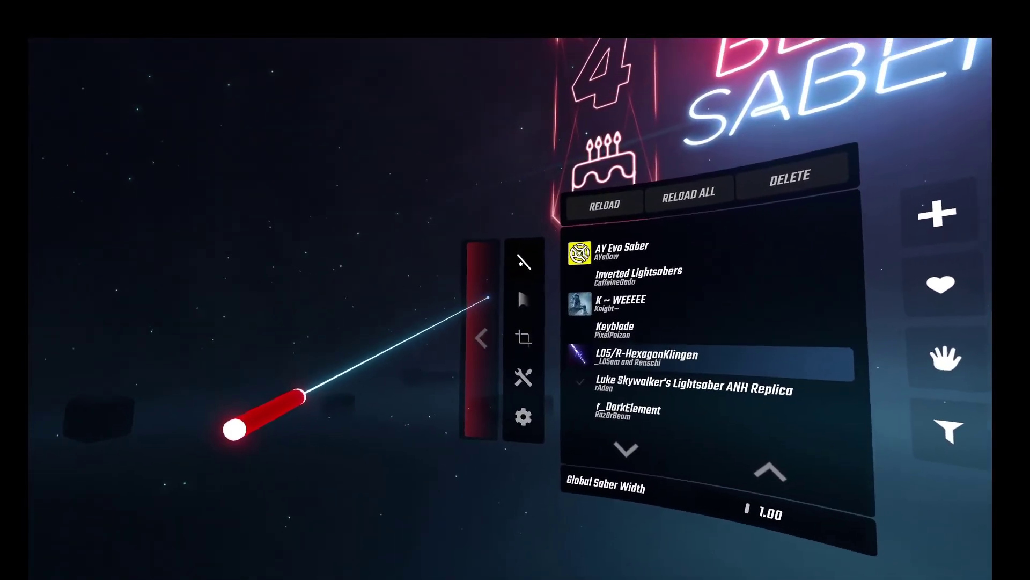
click(478, 336)
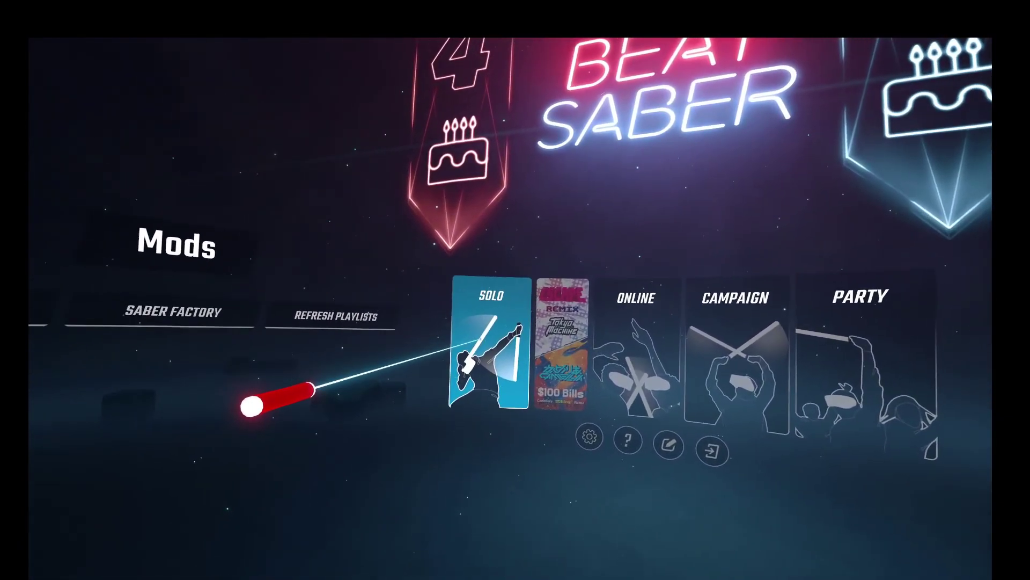
Start Solo mode and browse the Custom Levels list to find the Beauty Of Annihilation map.
click(477, 343)
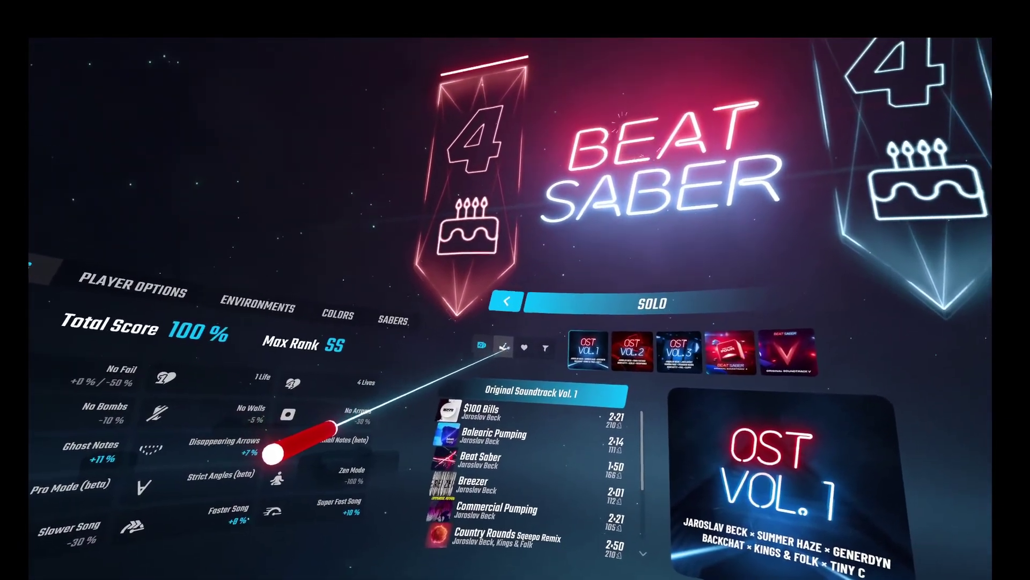
click(497, 350)
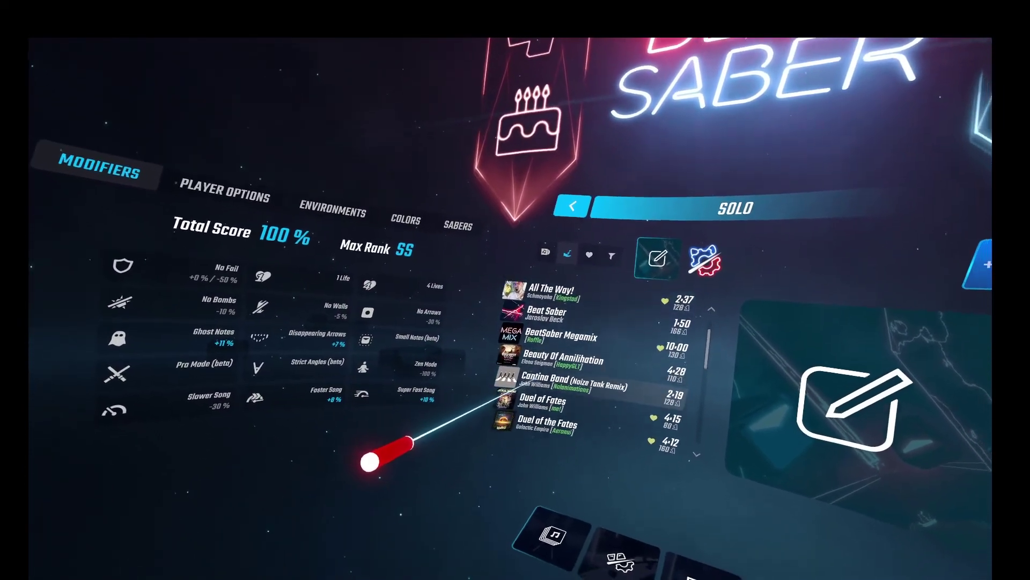
scroll(495, 409, down, 4)
scroll(490, 394, down, 9)
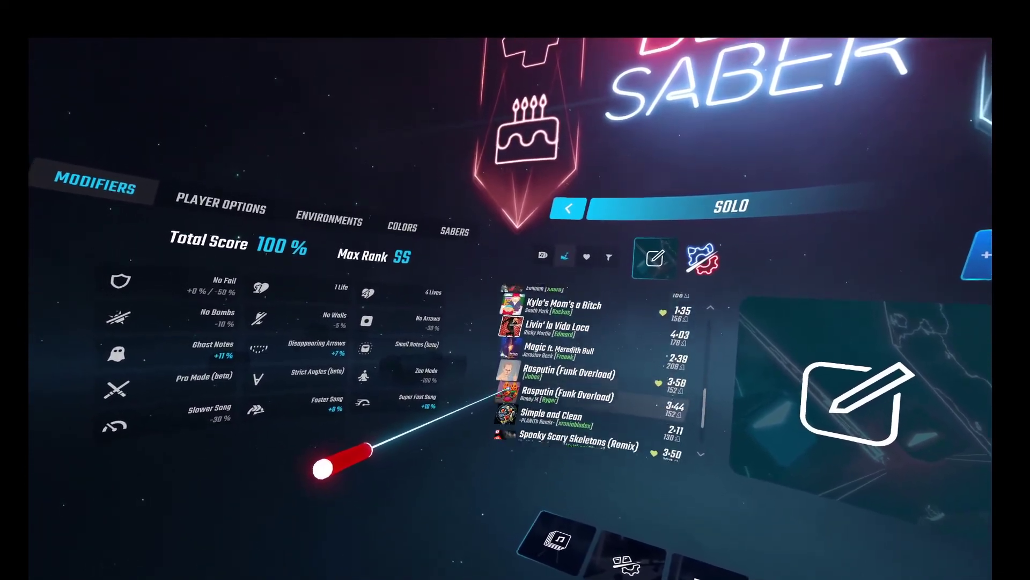
scroll(518, 402, up, 1)
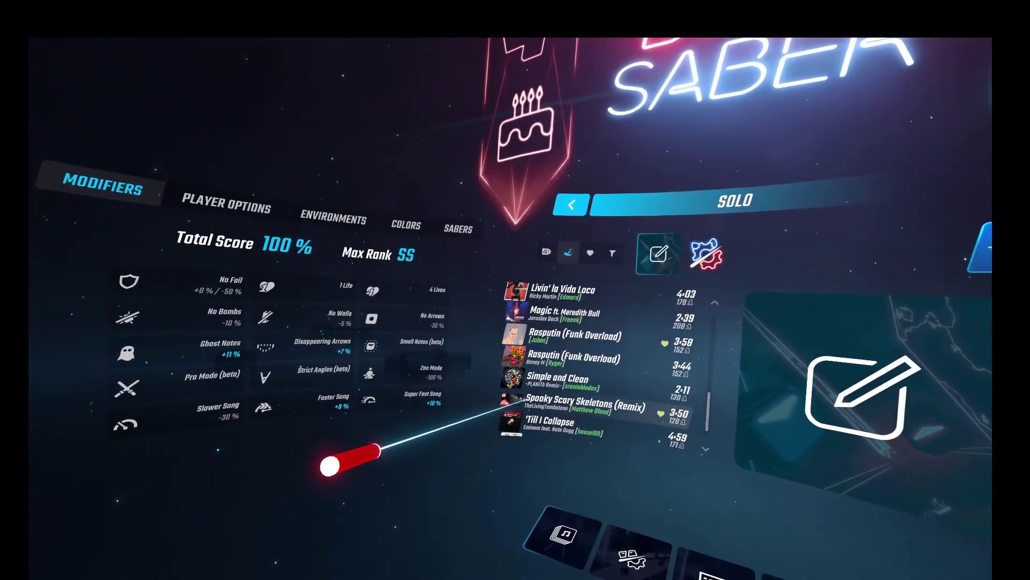